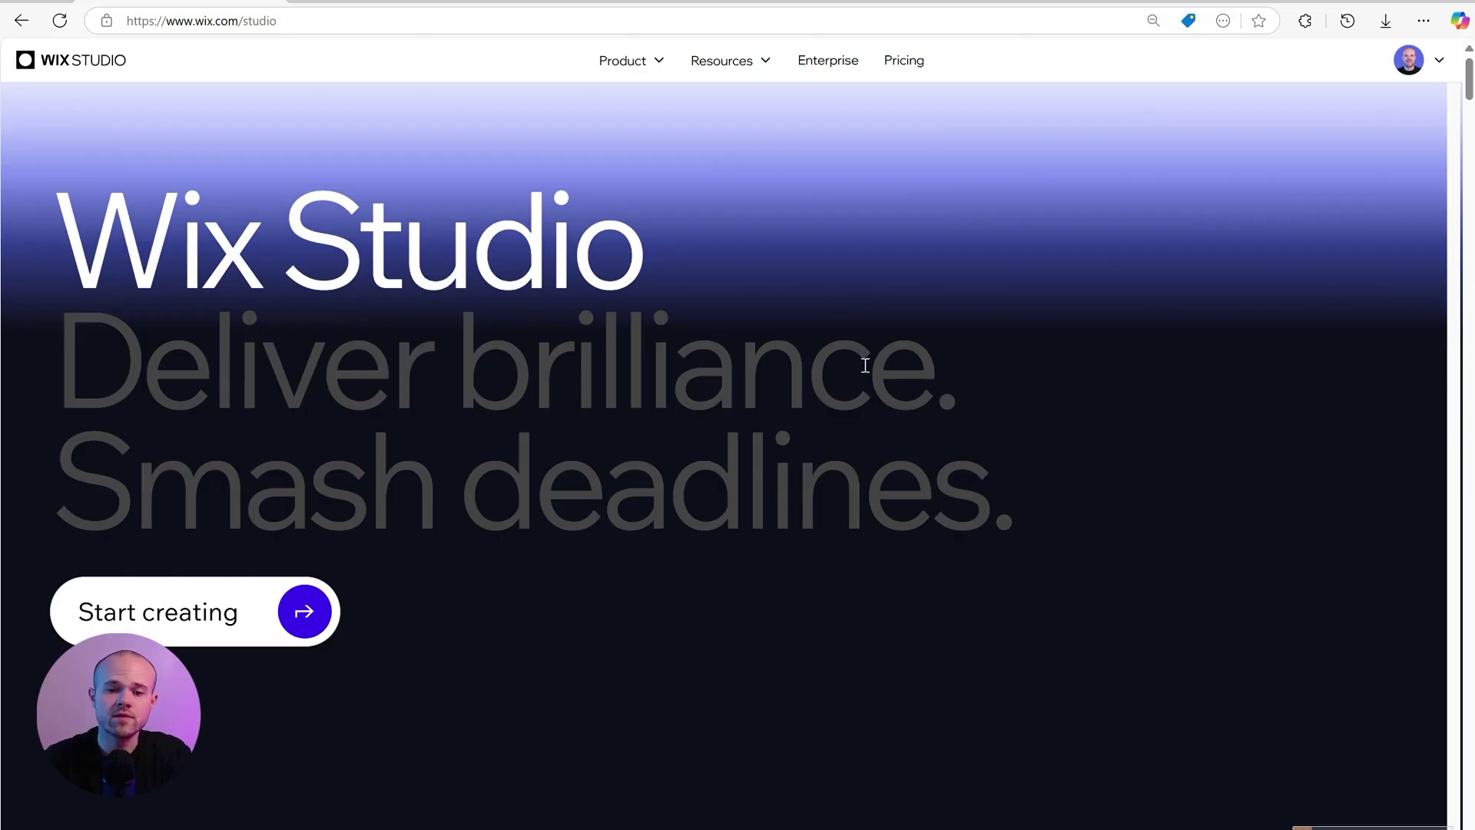
Step: Look through the Wix Studio landing page, covering its responsive design, no-code animation, custom CSS and AI feature sections
{"action": "scroll", "coordinate": [933, 553], "scroll_direction": "down", "scroll_amount": 5}
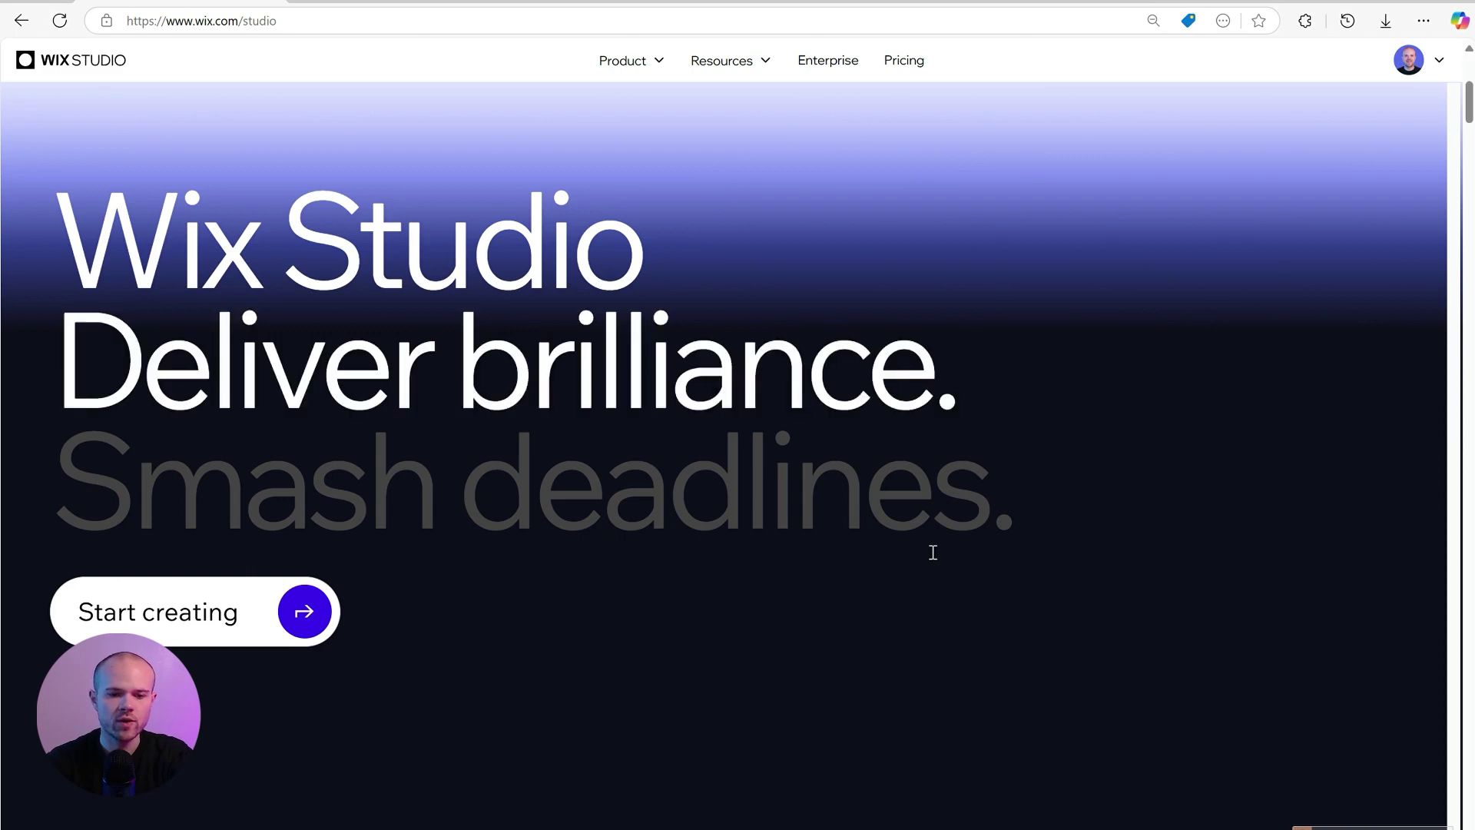
{"action": "scroll", "coordinate": [932, 553], "scroll_direction": "down", "scroll_amount": 5}
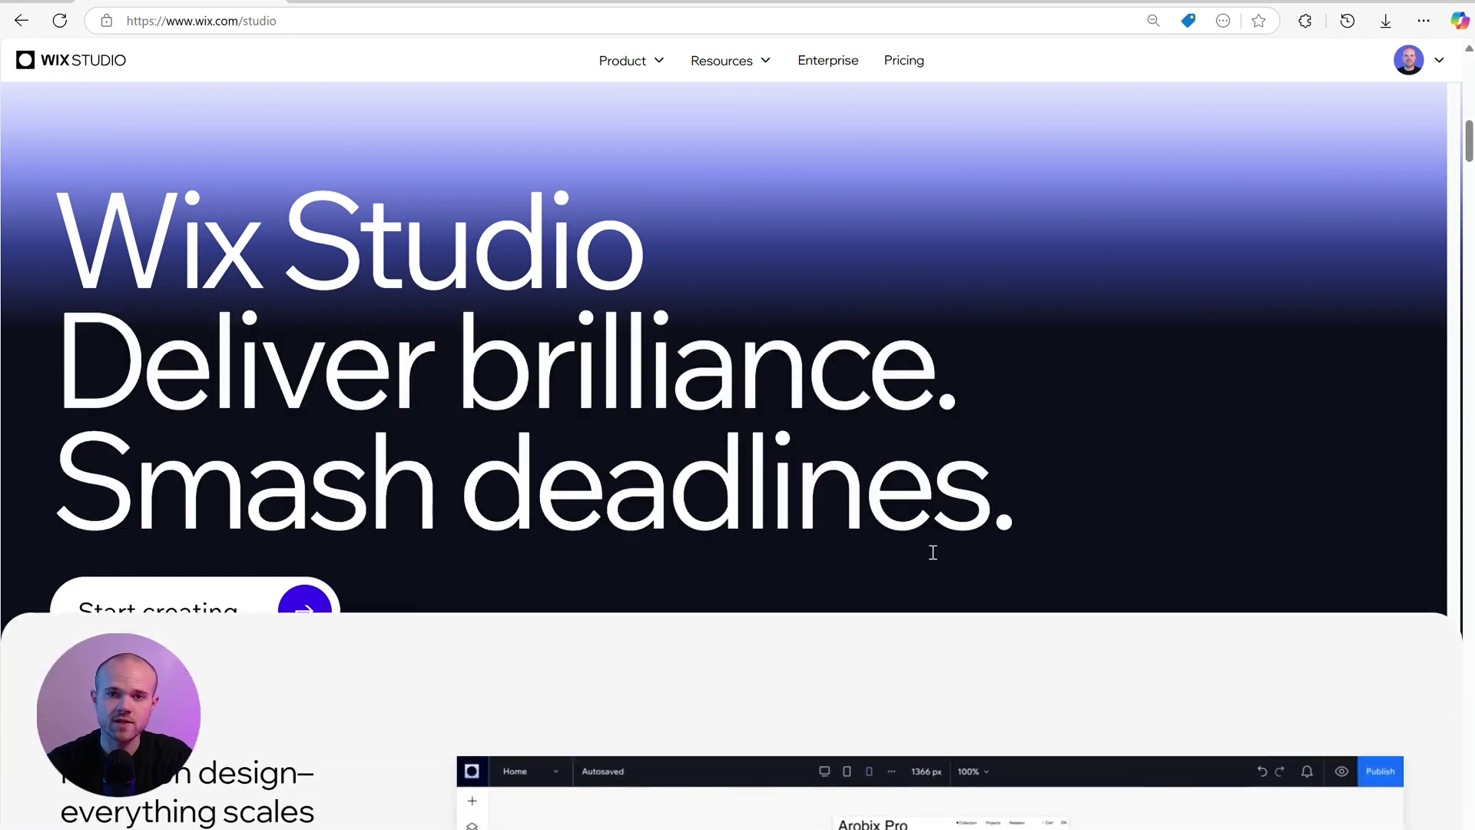
{"action": "scroll", "coordinate": [933, 559], "scroll_direction": "down", "scroll_amount": 5}
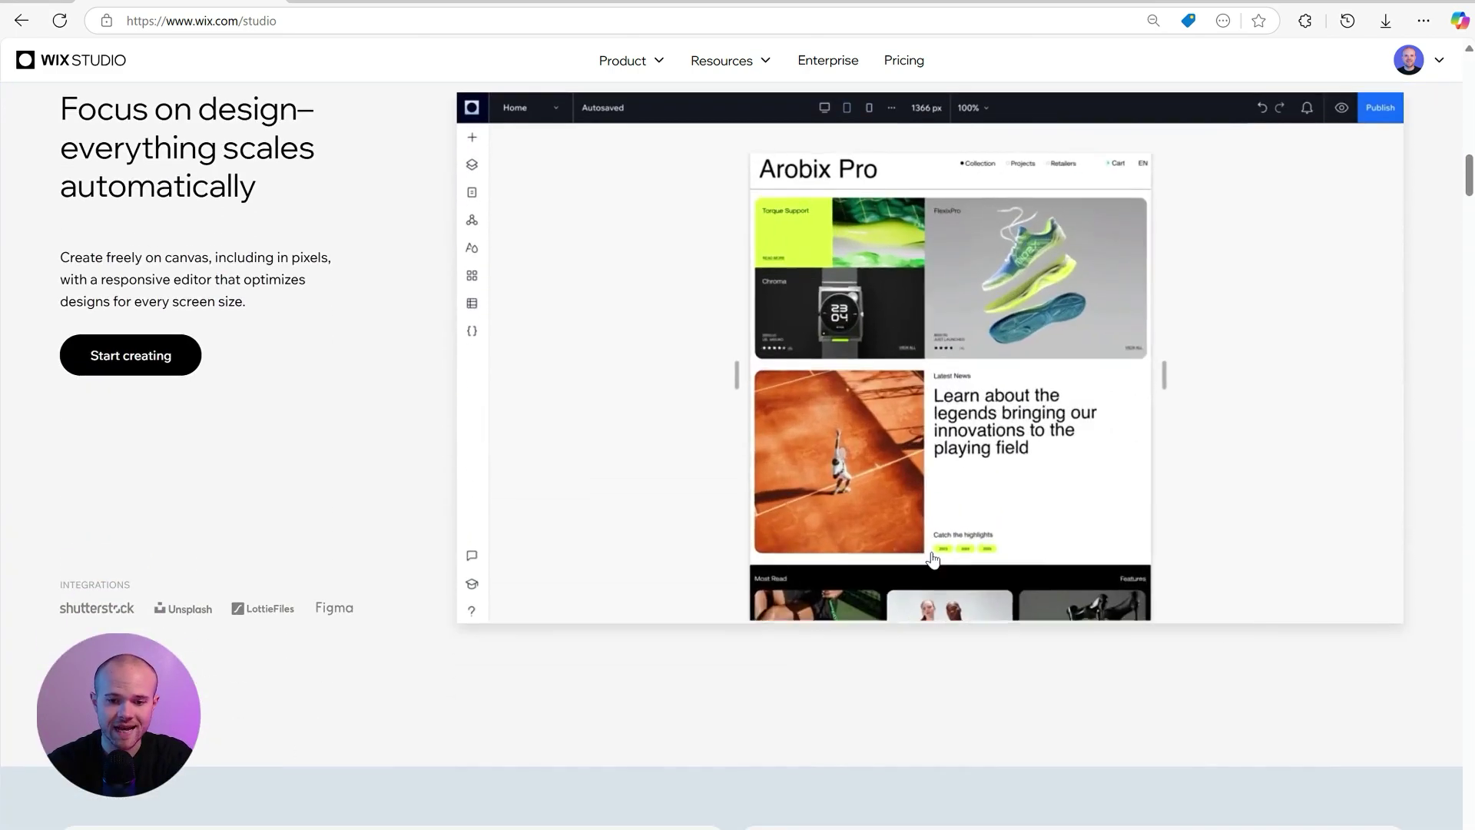
{"action": "scroll", "coordinate": [935, 558], "scroll_direction": "down", "scroll_amount": 5}
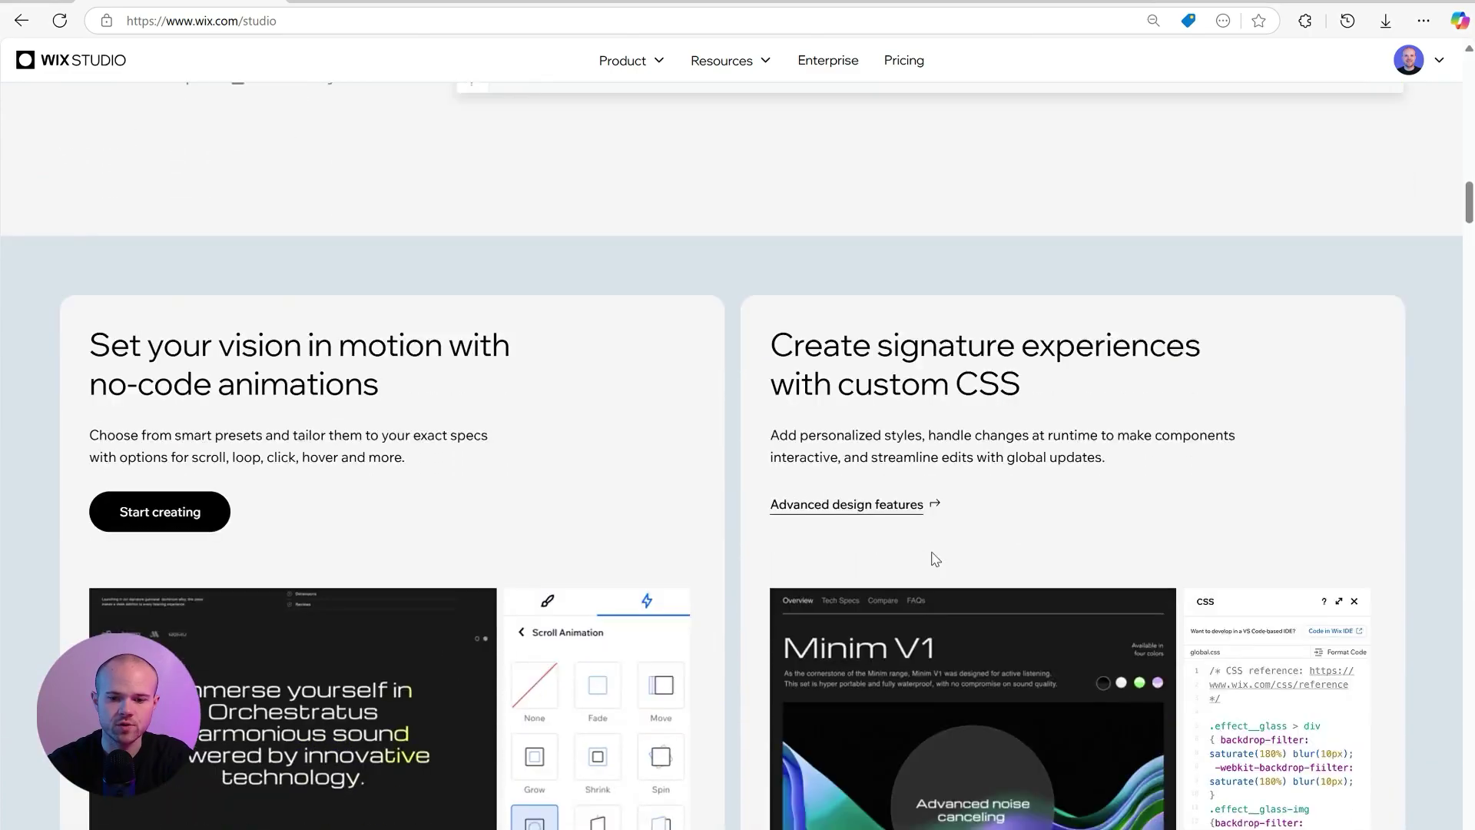
{"action": "scroll", "coordinate": [931, 551], "scroll_direction": "down", "scroll_amount": 5}
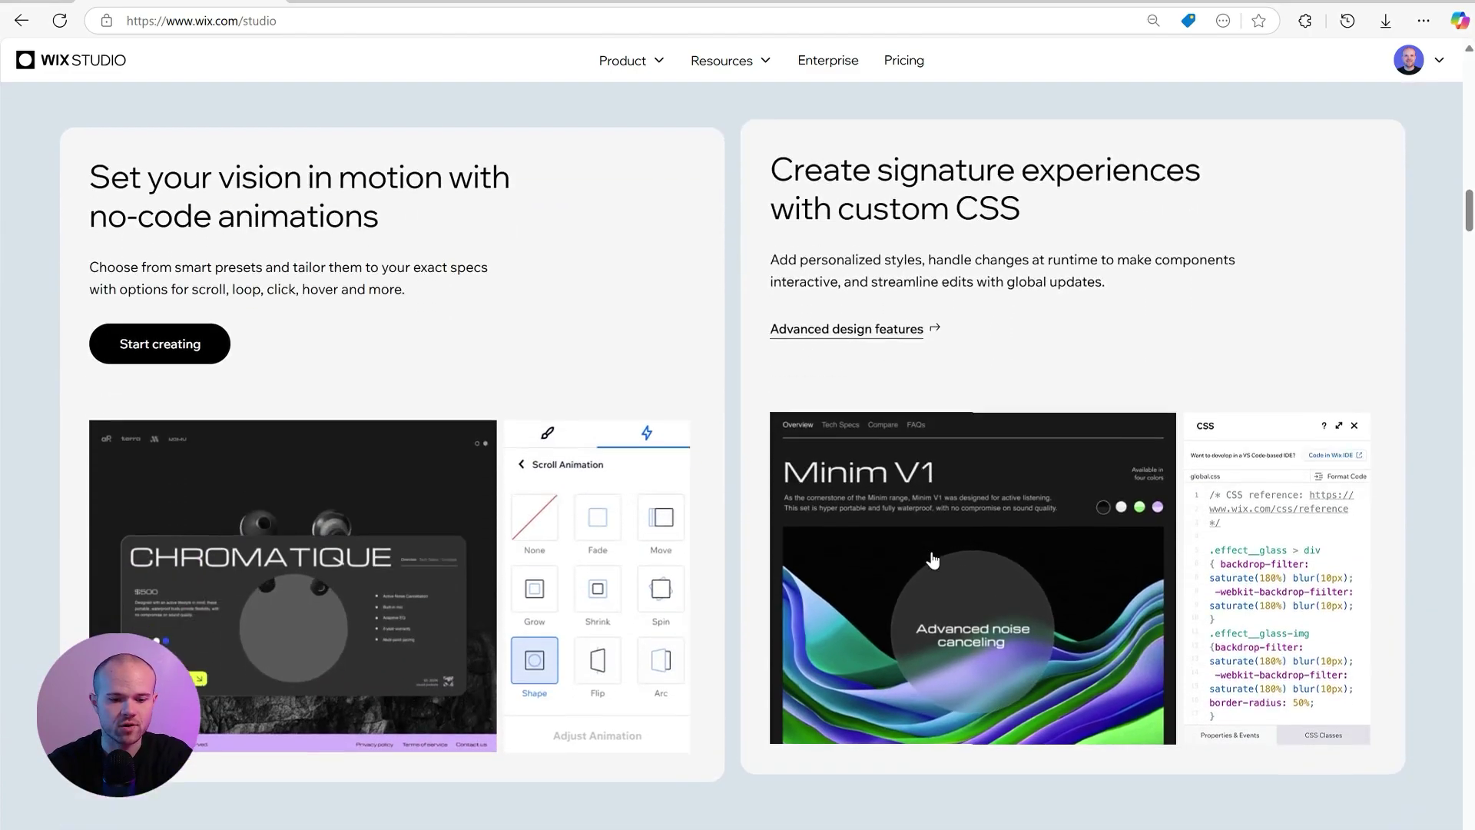
{"action": "scroll", "coordinate": [932, 560], "scroll_direction": "down", "scroll_amount": 2}
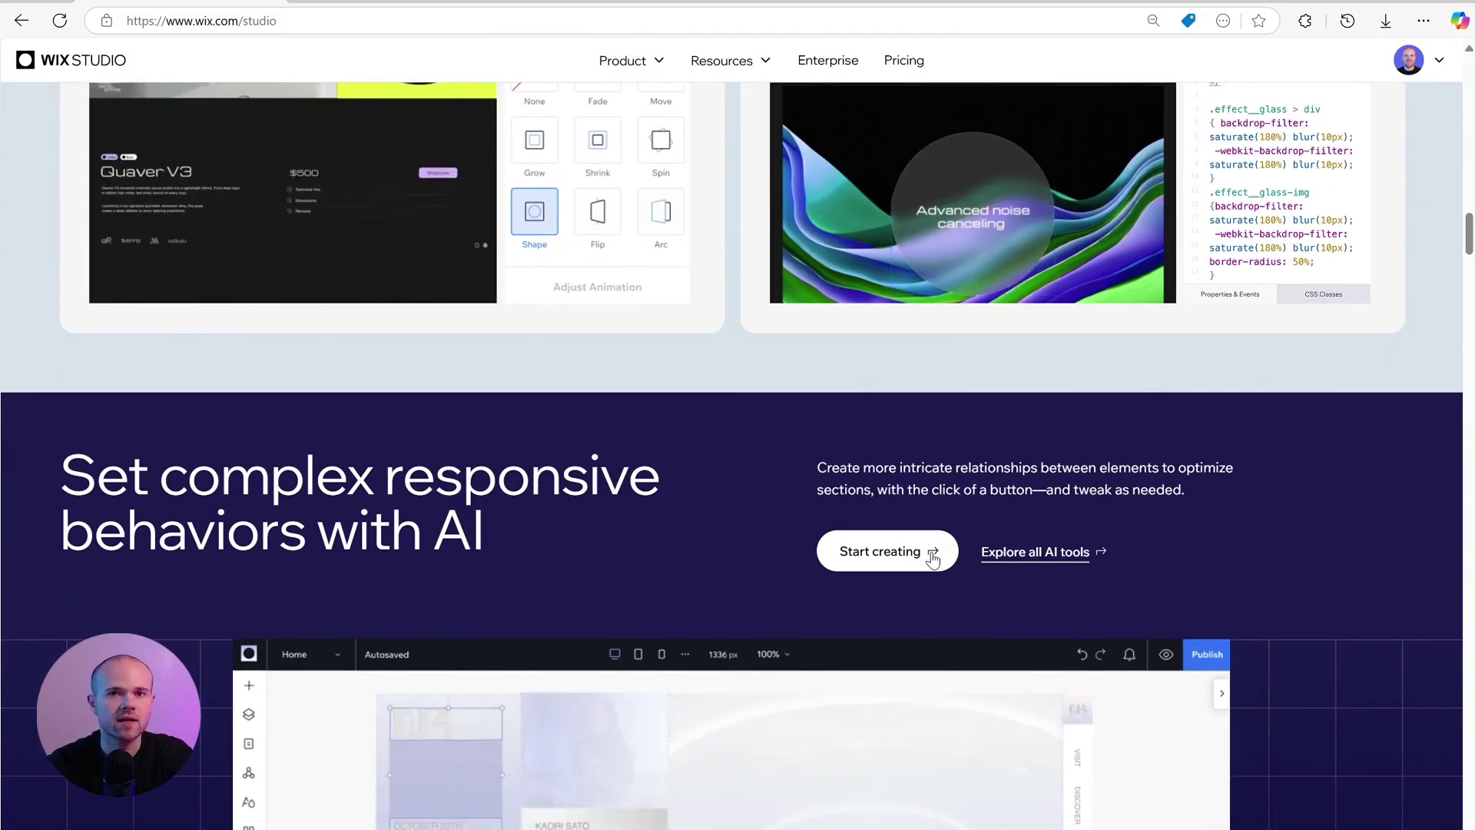
{"action": "scroll", "coordinate": [933, 559], "scroll_direction": "down", "scroll_amount": 3}
{"action": "scroll", "coordinate": [932, 559], "scroll_direction": "down", "scroll_amount": 2}
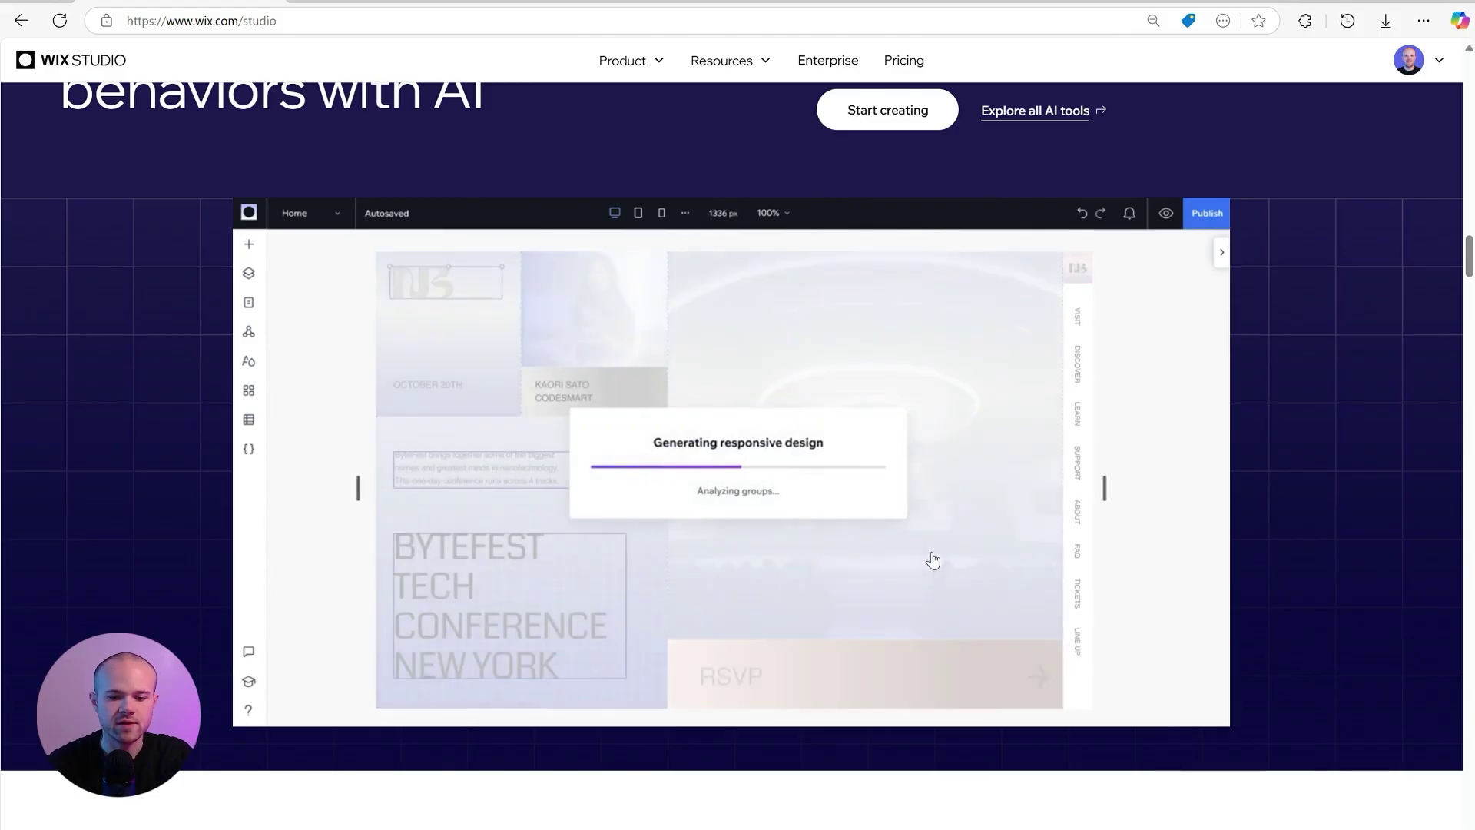
{"action": "scroll", "coordinate": [933, 559], "scroll_direction": "down", "scroll_amount": 4}
{"action": "scroll", "coordinate": [935, 559], "scroll_direction": "down", "scroll_amount": 4}
{"action": "scroll", "coordinate": [934, 559], "scroll_direction": "down", "scroll_amount": 2}
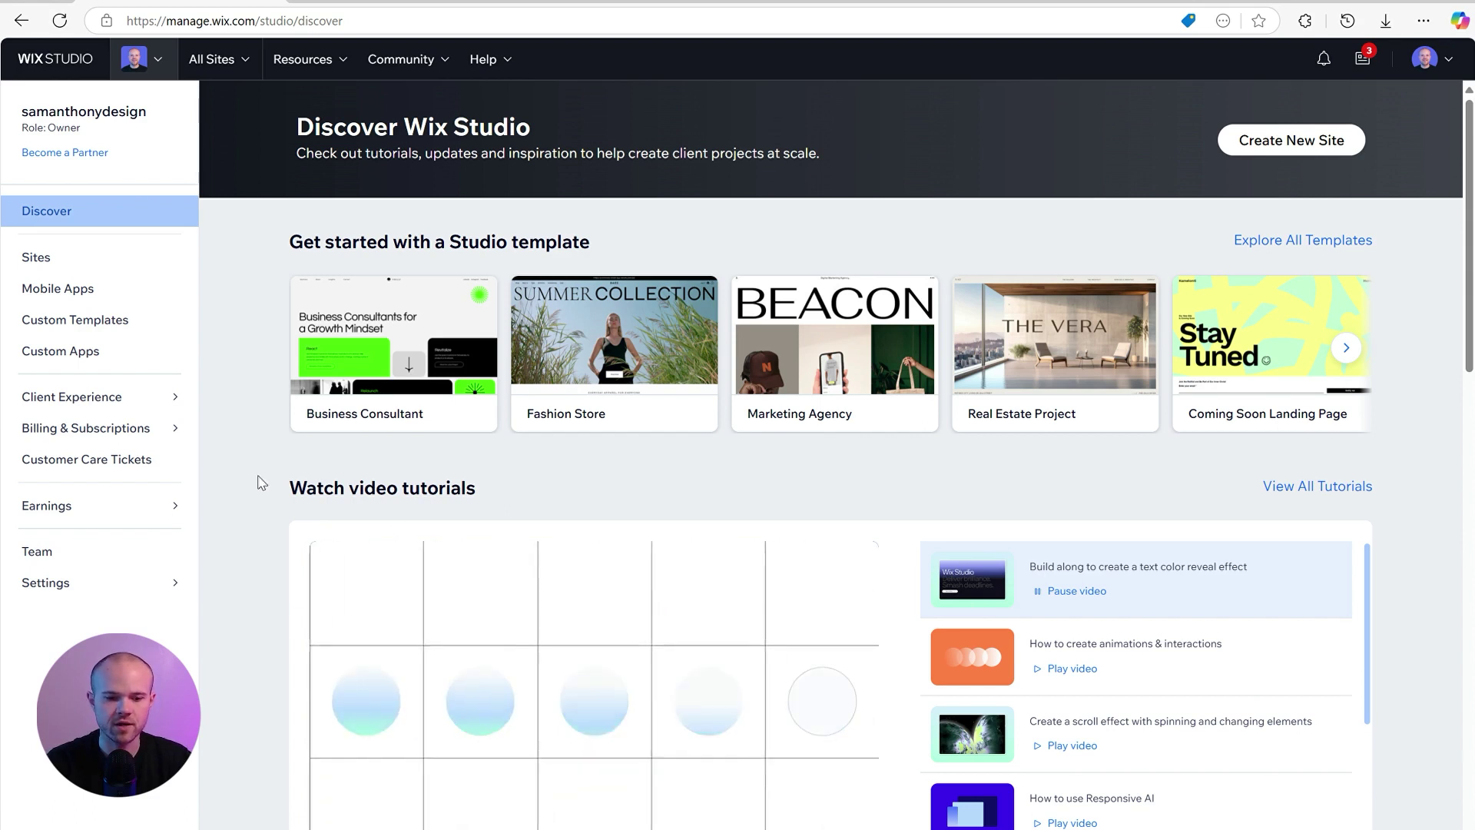
Step: Examine the Discover page of the workspace, including its templates, video tutorials, latest news, sandboxes and insider videos
{"action": "scroll", "coordinate": [261, 482], "scroll_direction": "down", "scroll_amount": 1}
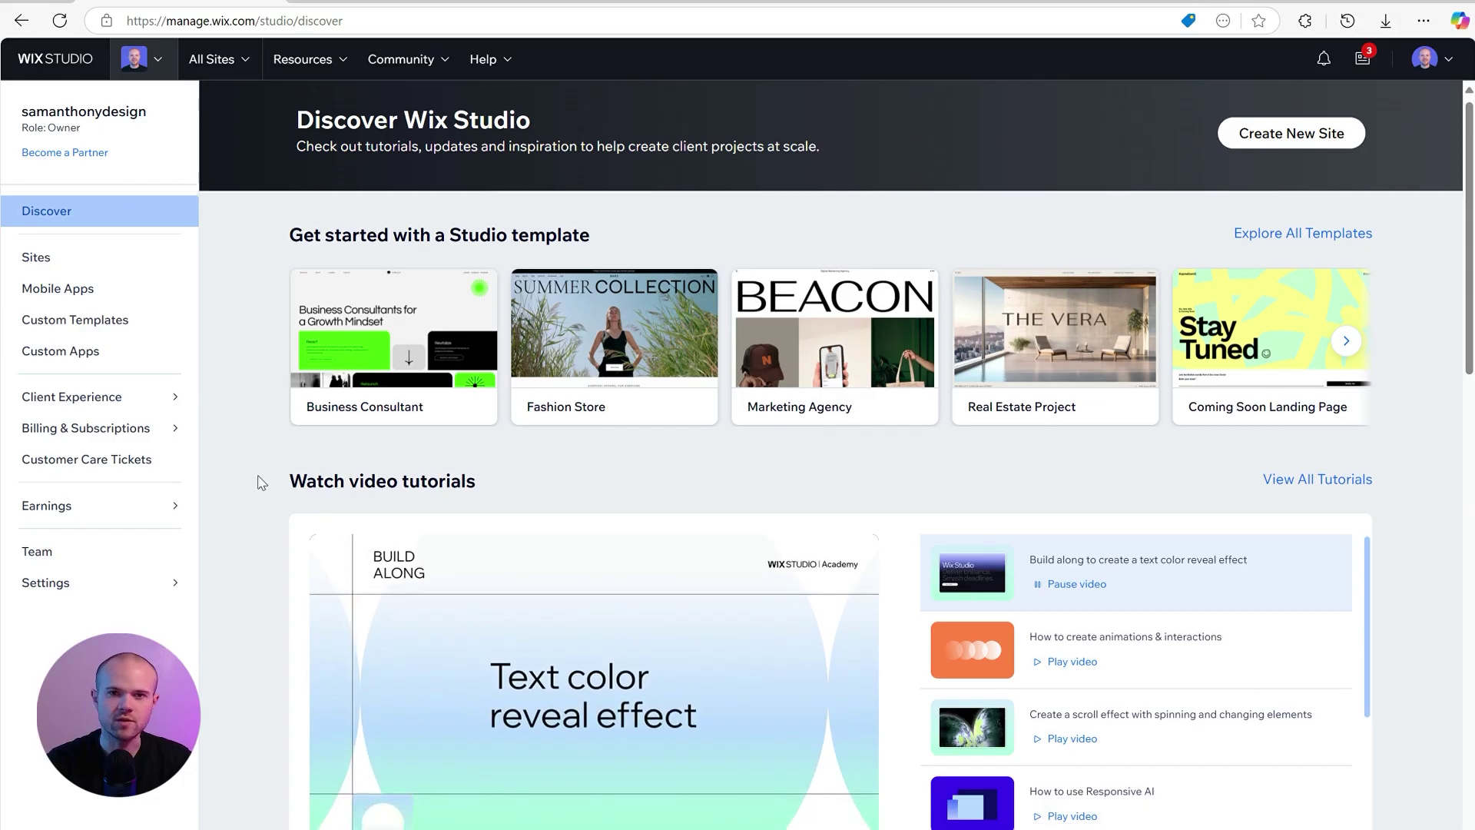
{"action": "scroll", "coordinate": [262, 483], "scroll_direction": "down", "scroll_amount": 4}
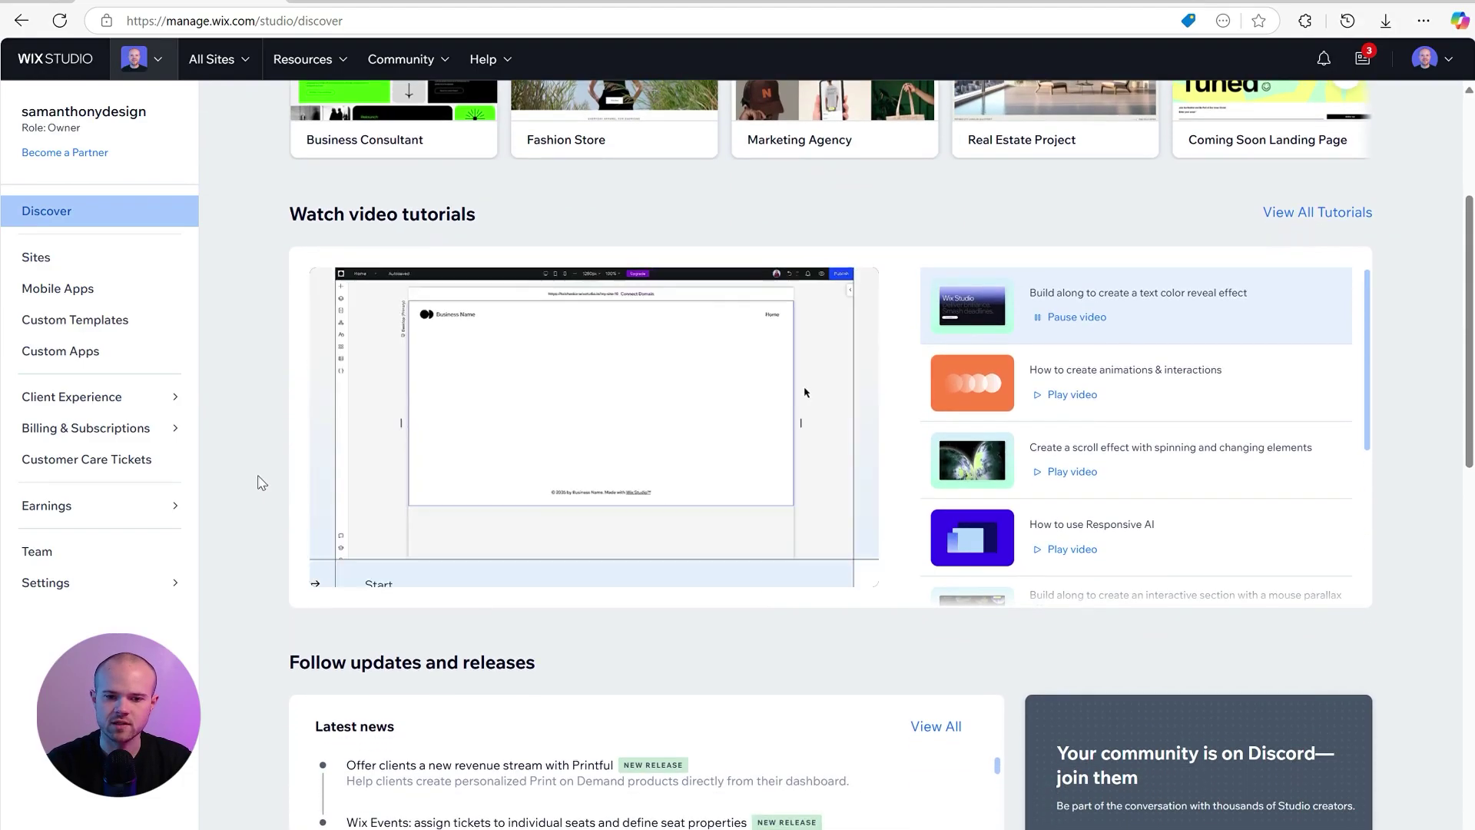
{"action": "scroll", "coordinate": [261, 483], "scroll_direction": "down", "scroll_amount": 3}
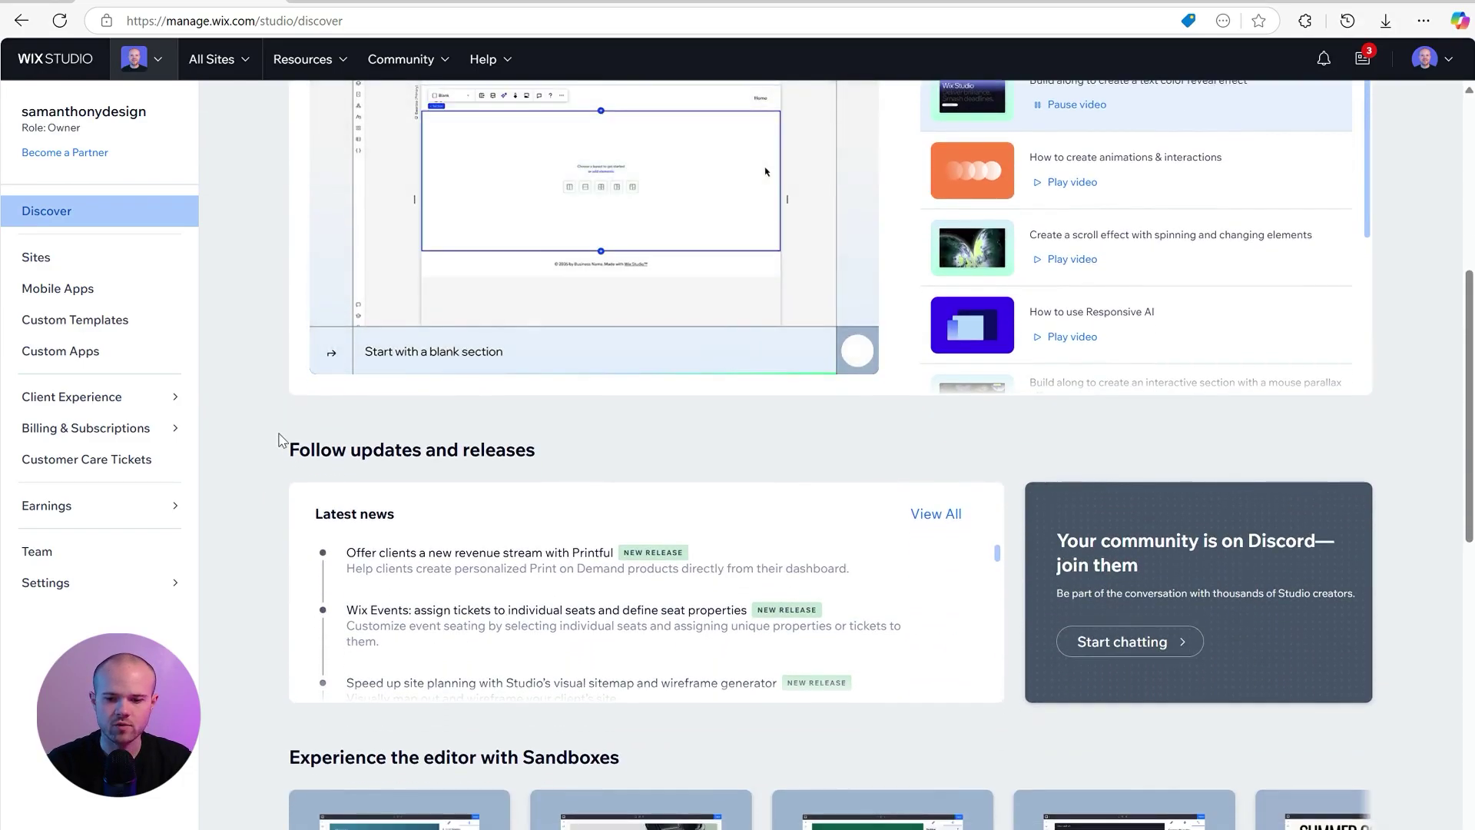
{"action": "scroll", "coordinate": [278, 439], "scroll_direction": "down", "scroll_amount": 3}
{"action": "scroll", "coordinate": [261, 345], "scroll_direction": "down", "scroll_amount": 3}
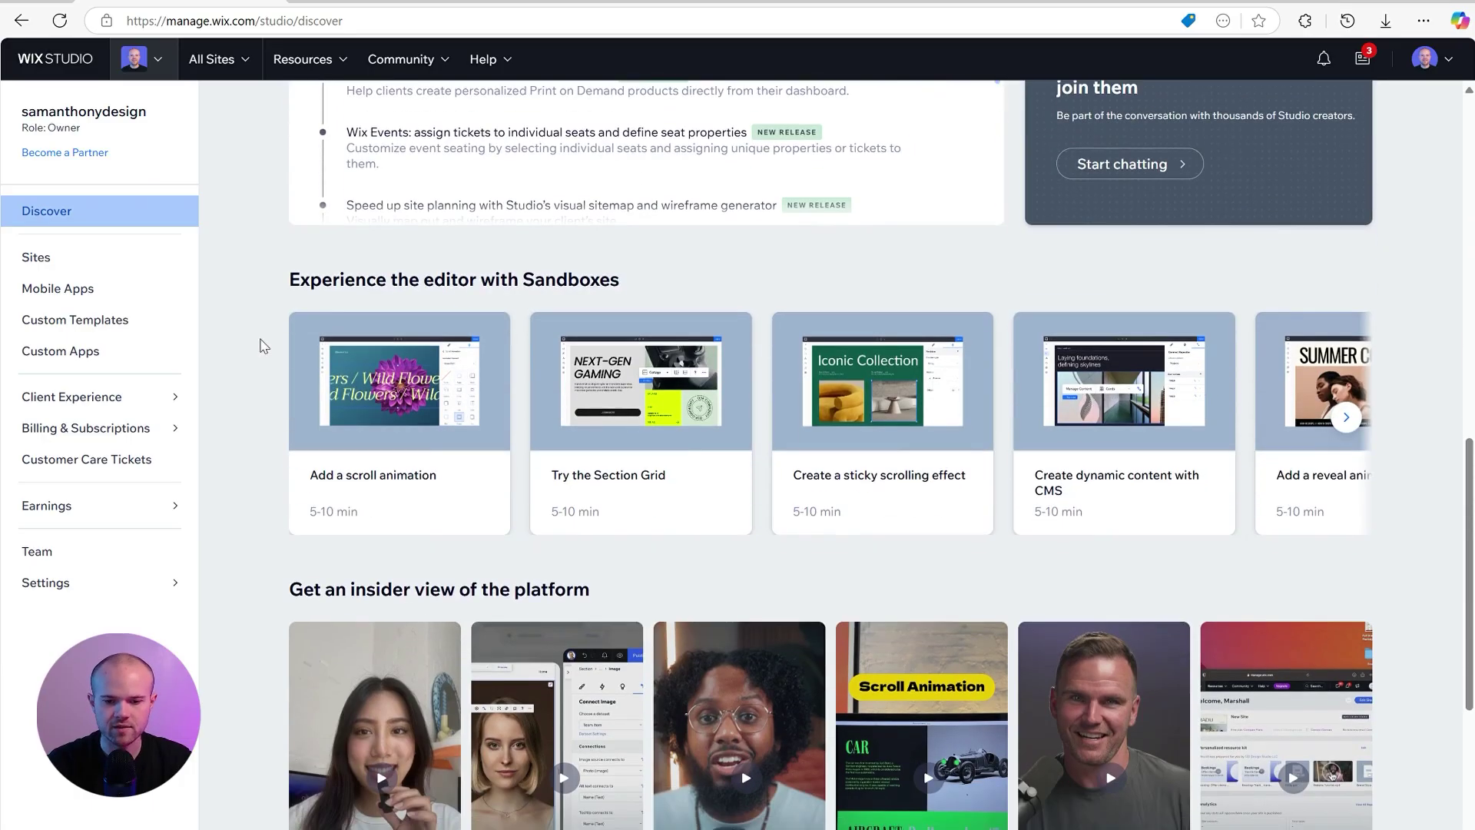
{"action": "scroll", "coordinate": [261, 345], "scroll_direction": "down", "scroll_amount": 2}
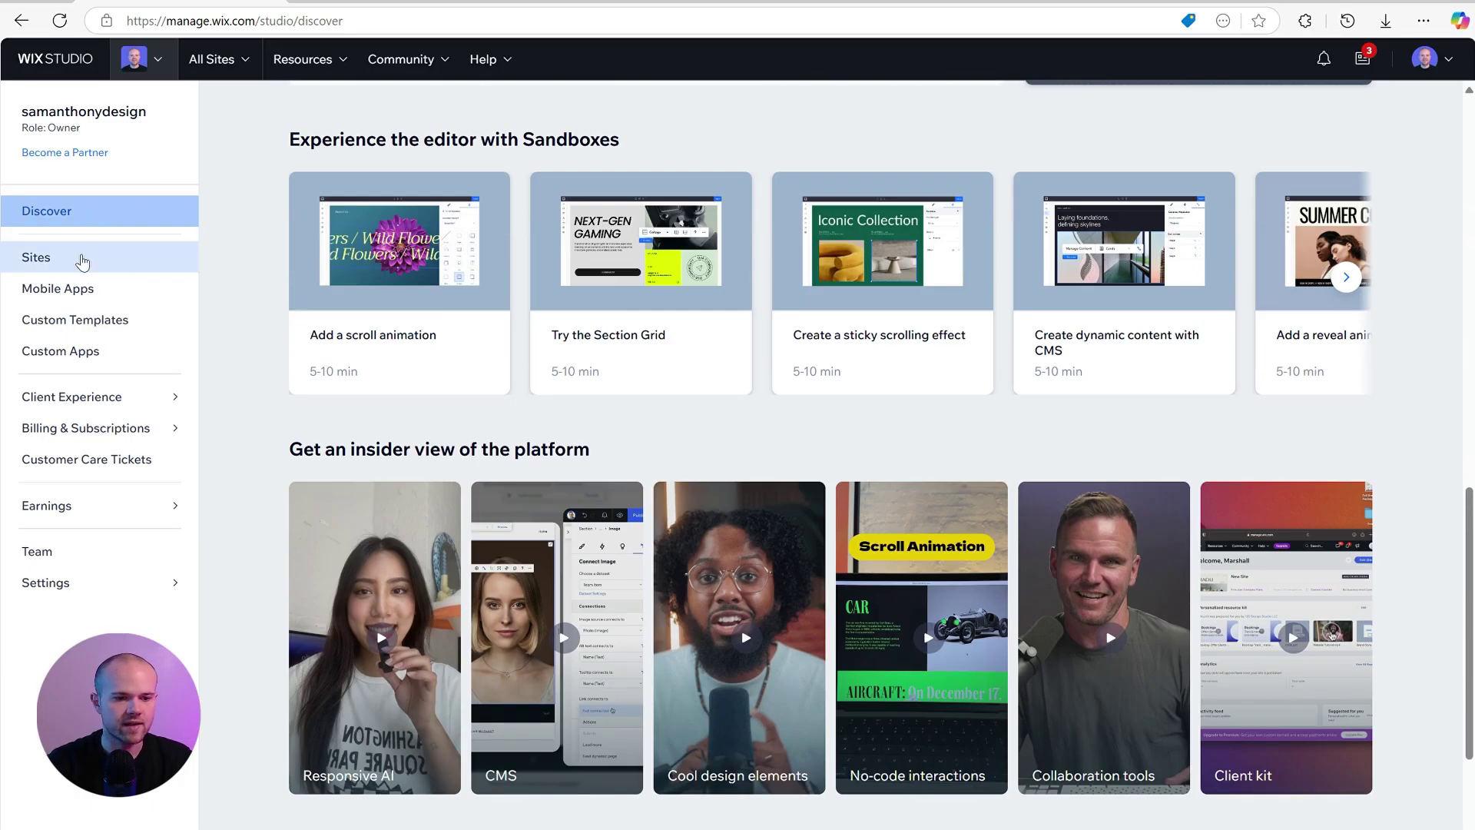
Step: Look through the workspace's Sites, Custom Templates and Client Experience areas
{"action": "left_click", "coordinate": [83, 263]}
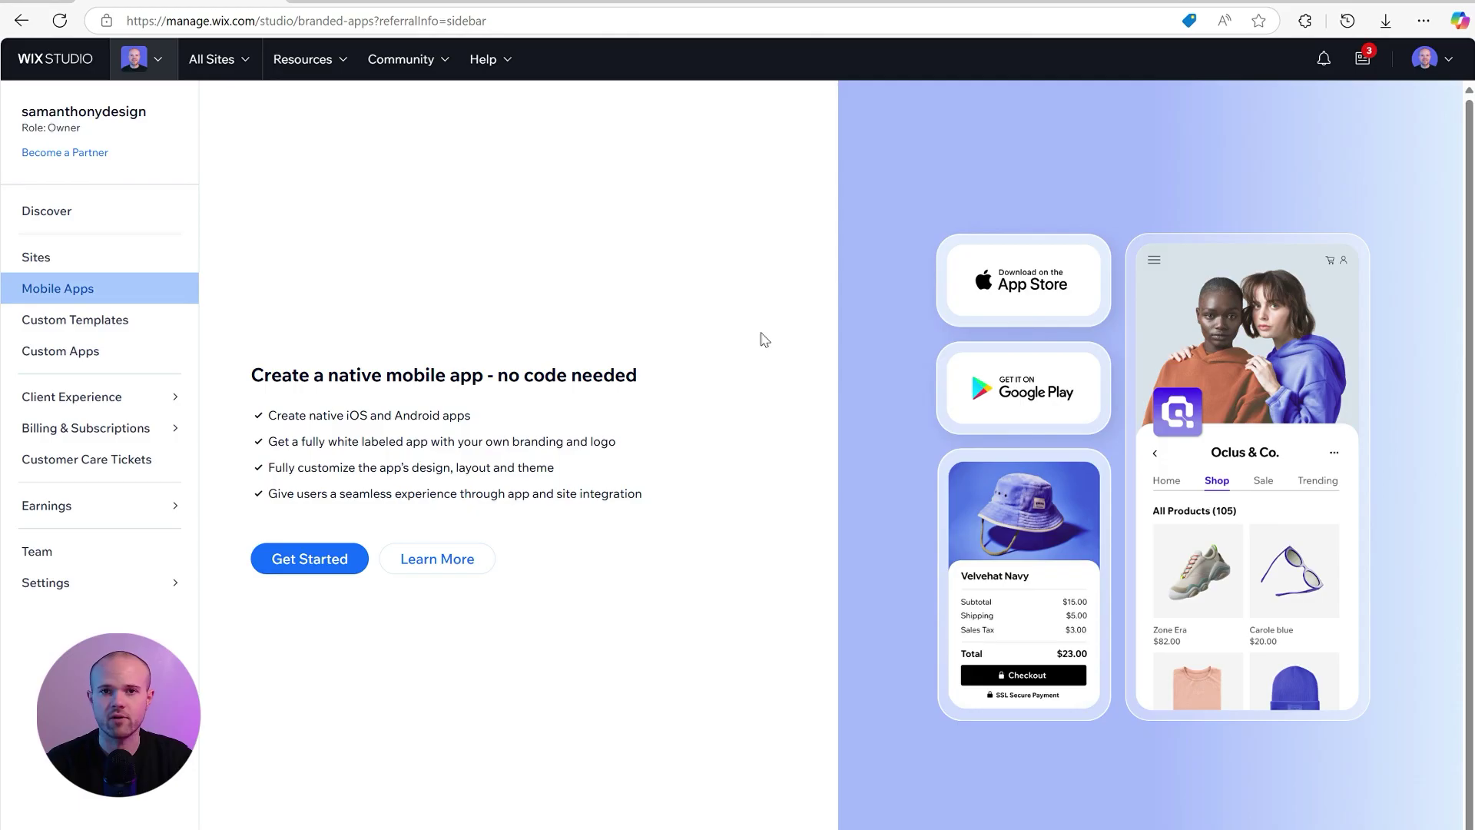
{"action": "left_click", "coordinate": [189, 319]}
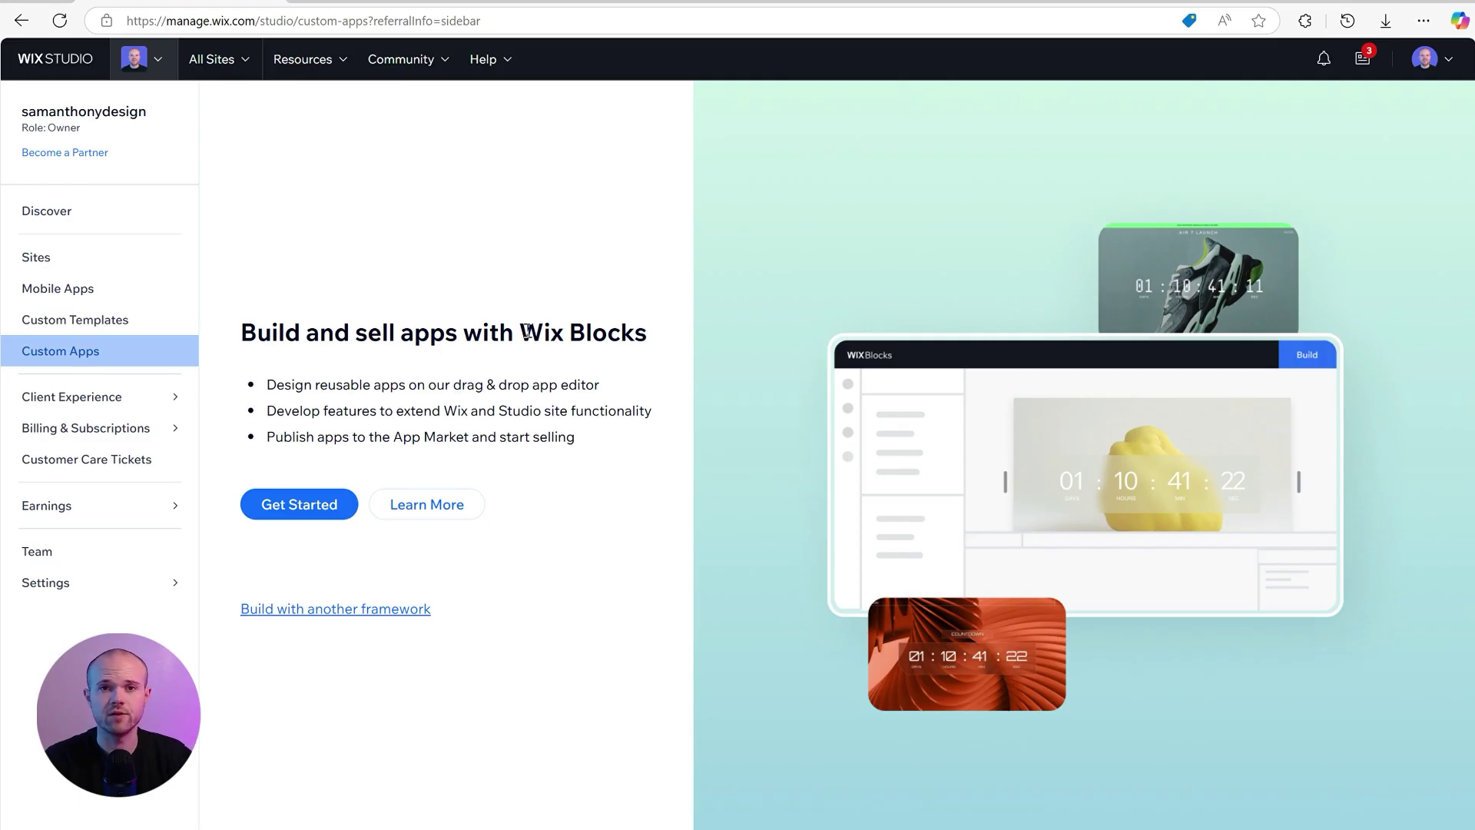
{"action": "left_click", "coordinate": [72, 397]}
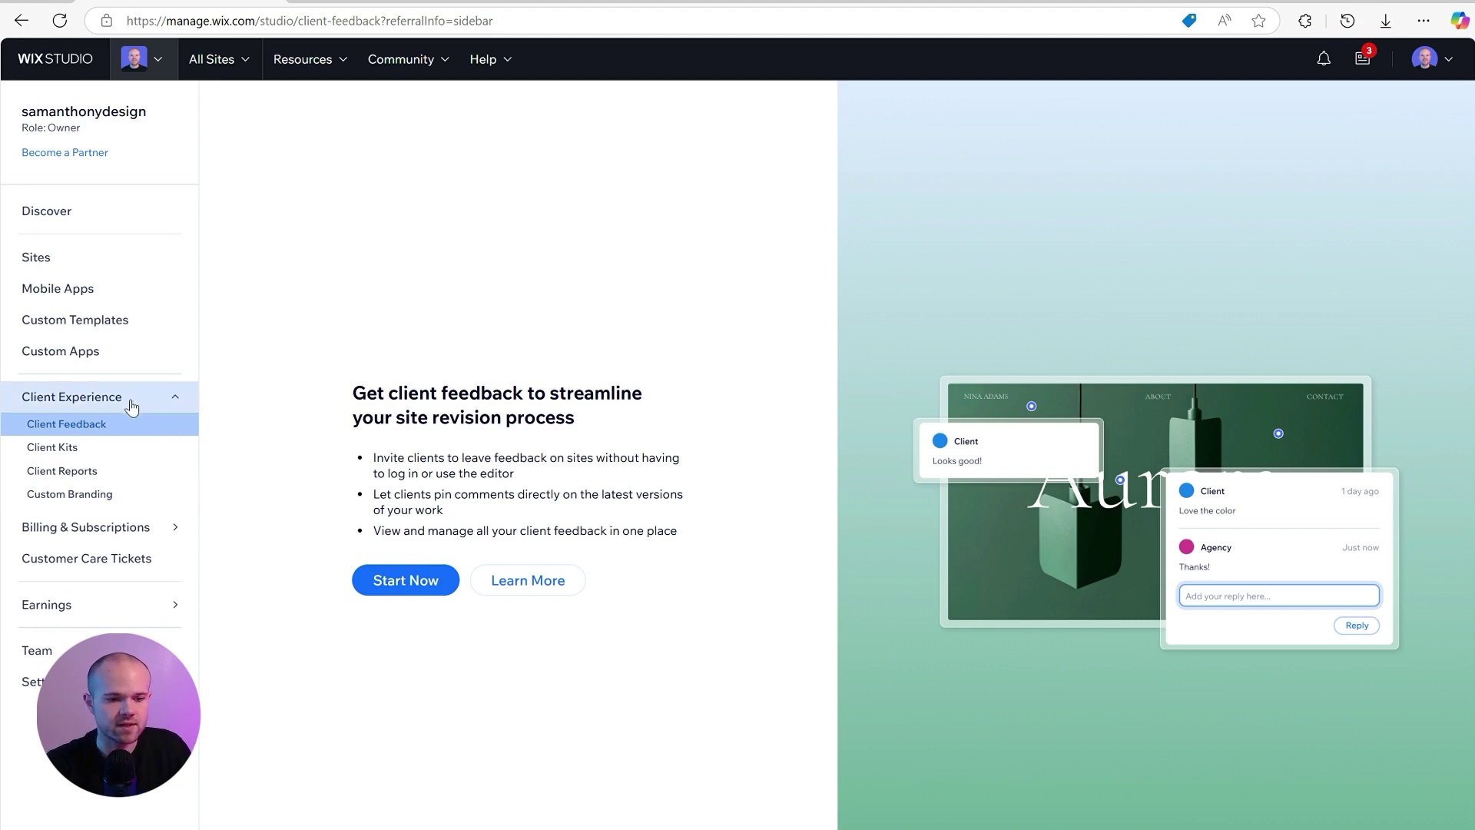
{"action": "left_click", "coordinate": [174, 397]}
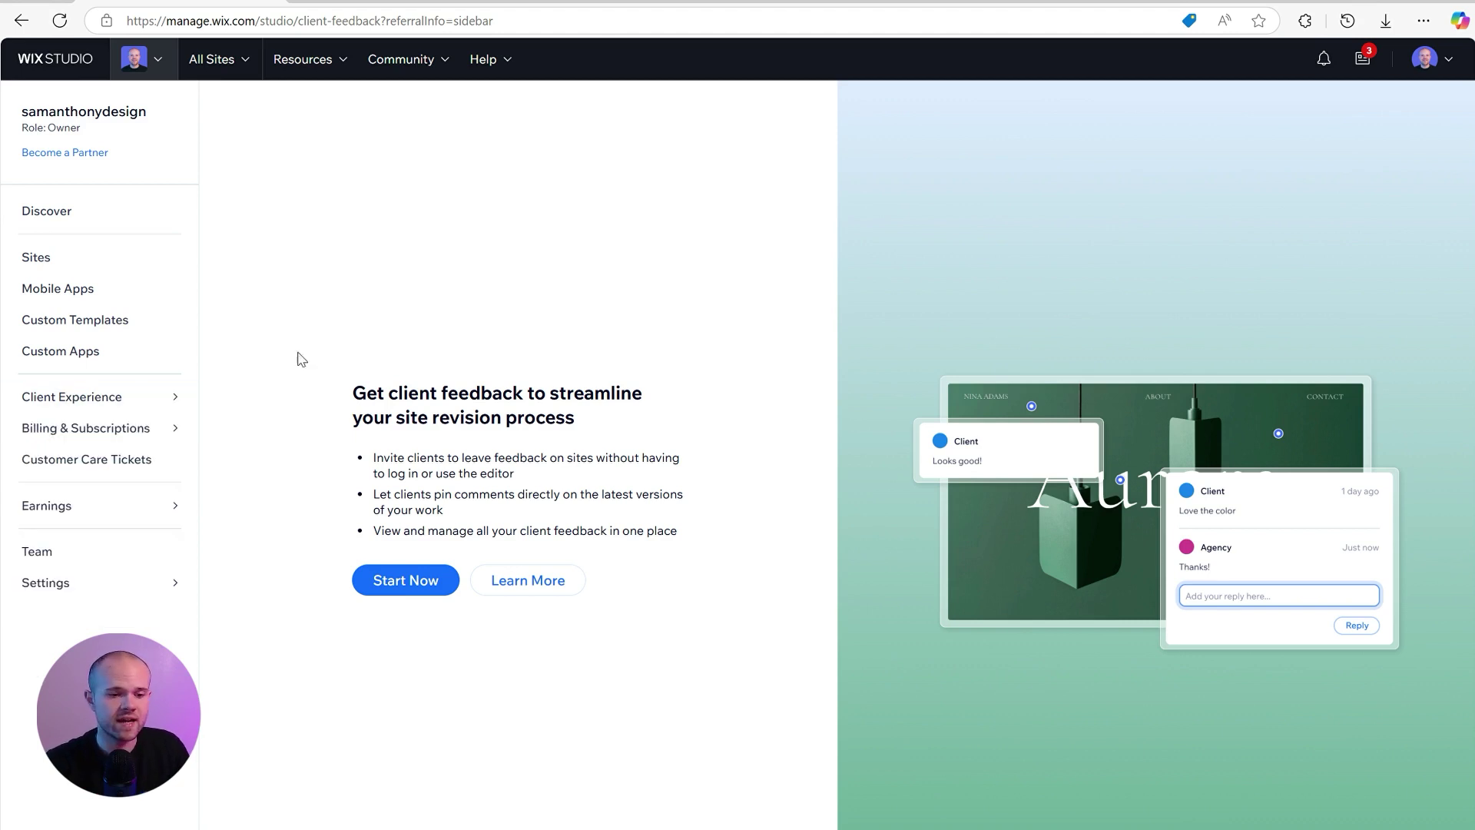
{"action": "mouse_move", "coordinate": [86, 438]}
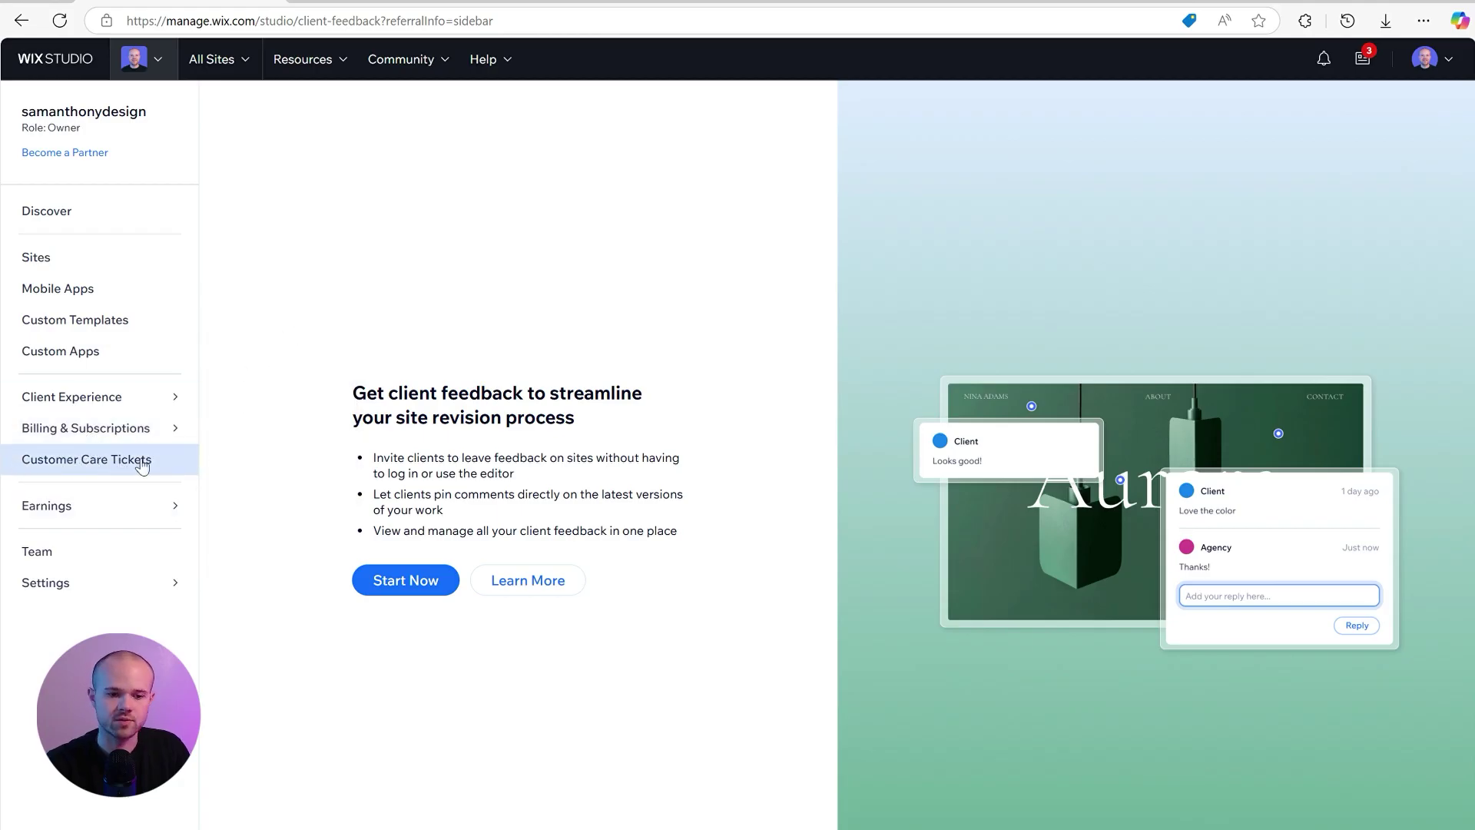
Step: Create a new site from the Discover page, starting from a blank canvas
{"action": "left_click", "coordinate": [132, 212]}
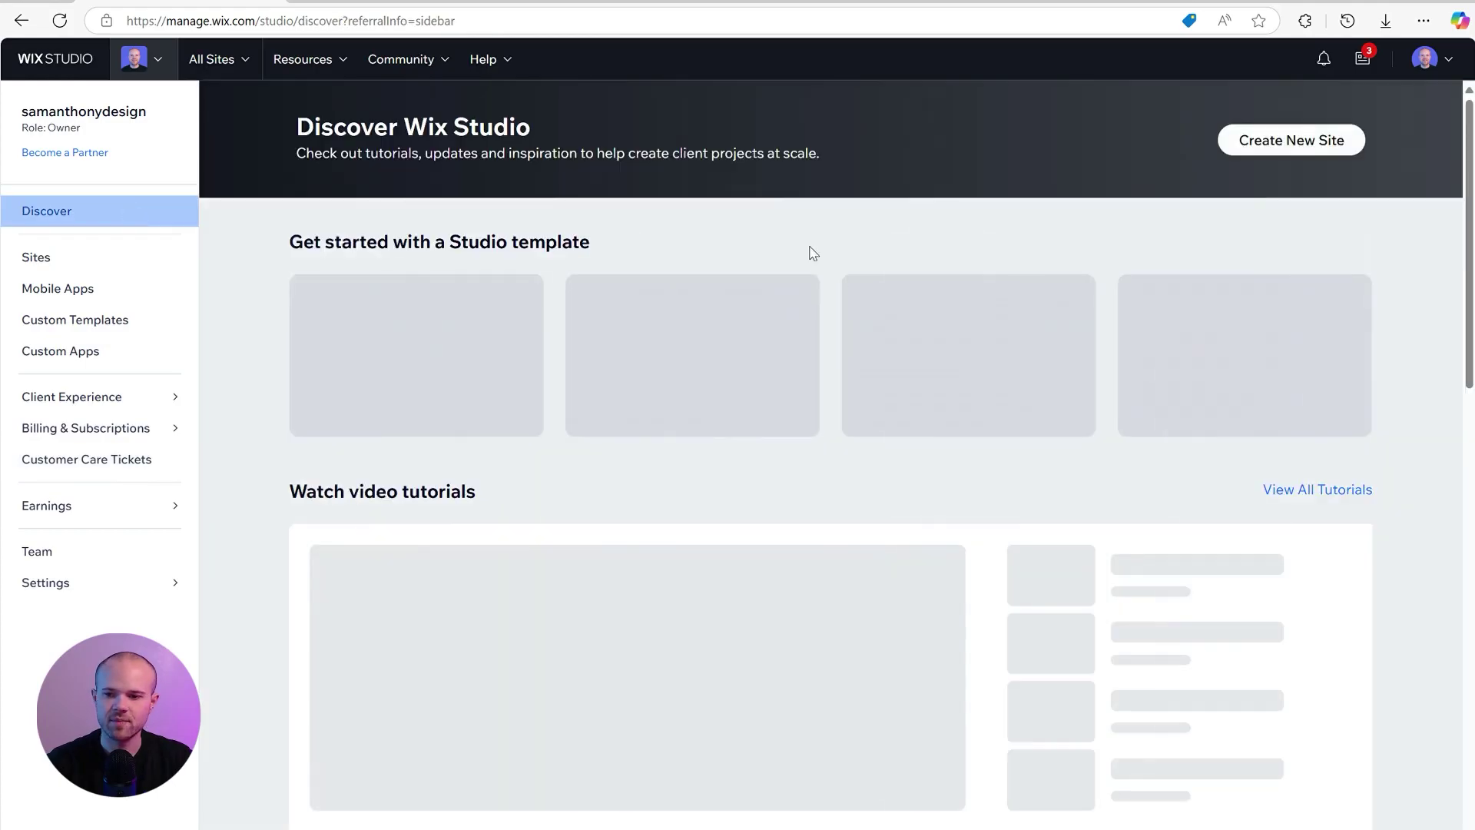
{"action": "left_click", "coordinate": [1269, 143]}
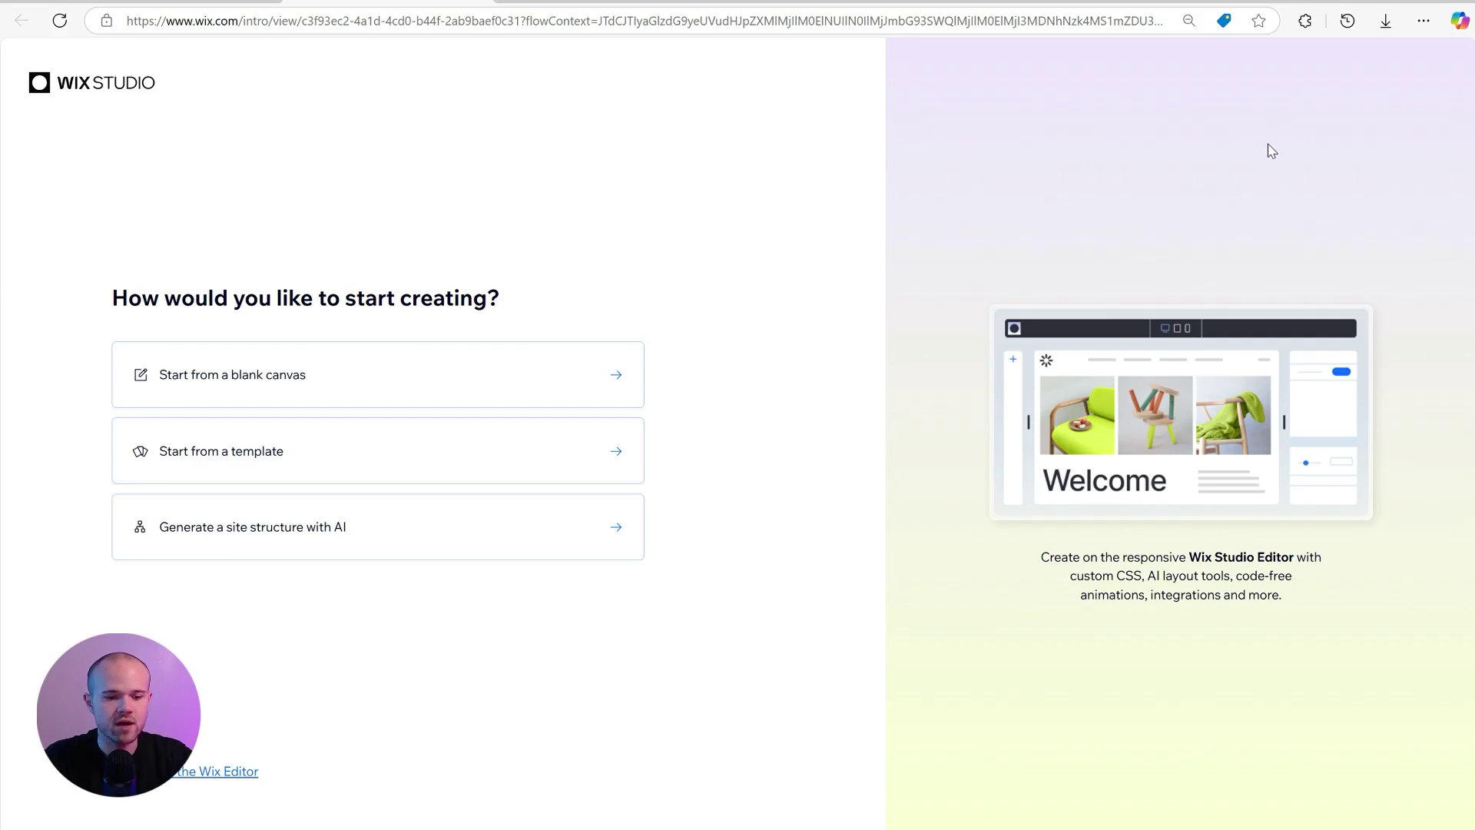
{"action": "left_click", "coordinate": [577, 385]}
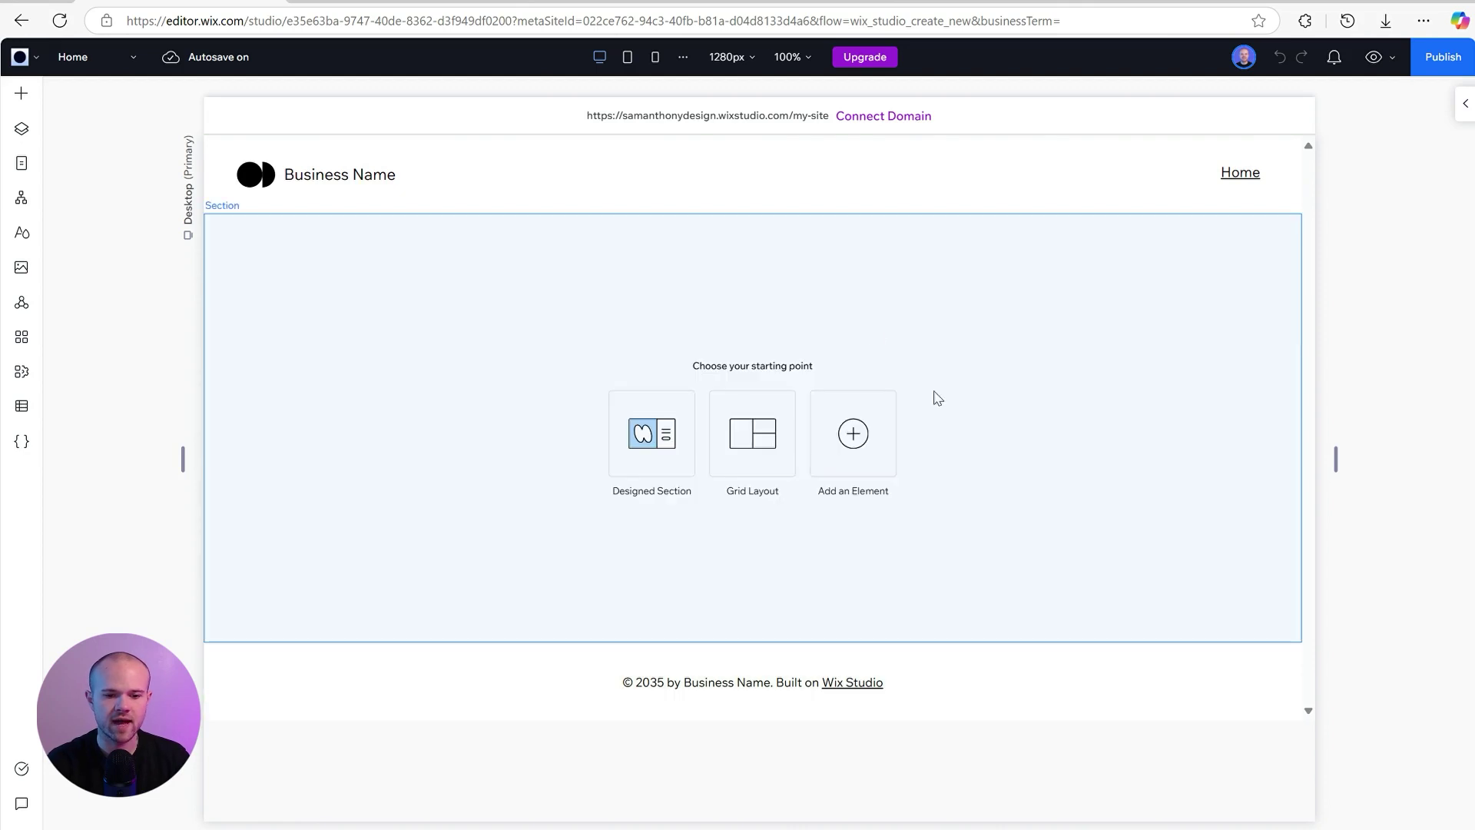
Step: Show the Home page's layers and remove the default header and footer, leaving only the blank section
{"action": "key", "text": "ctrl+shift+o"}
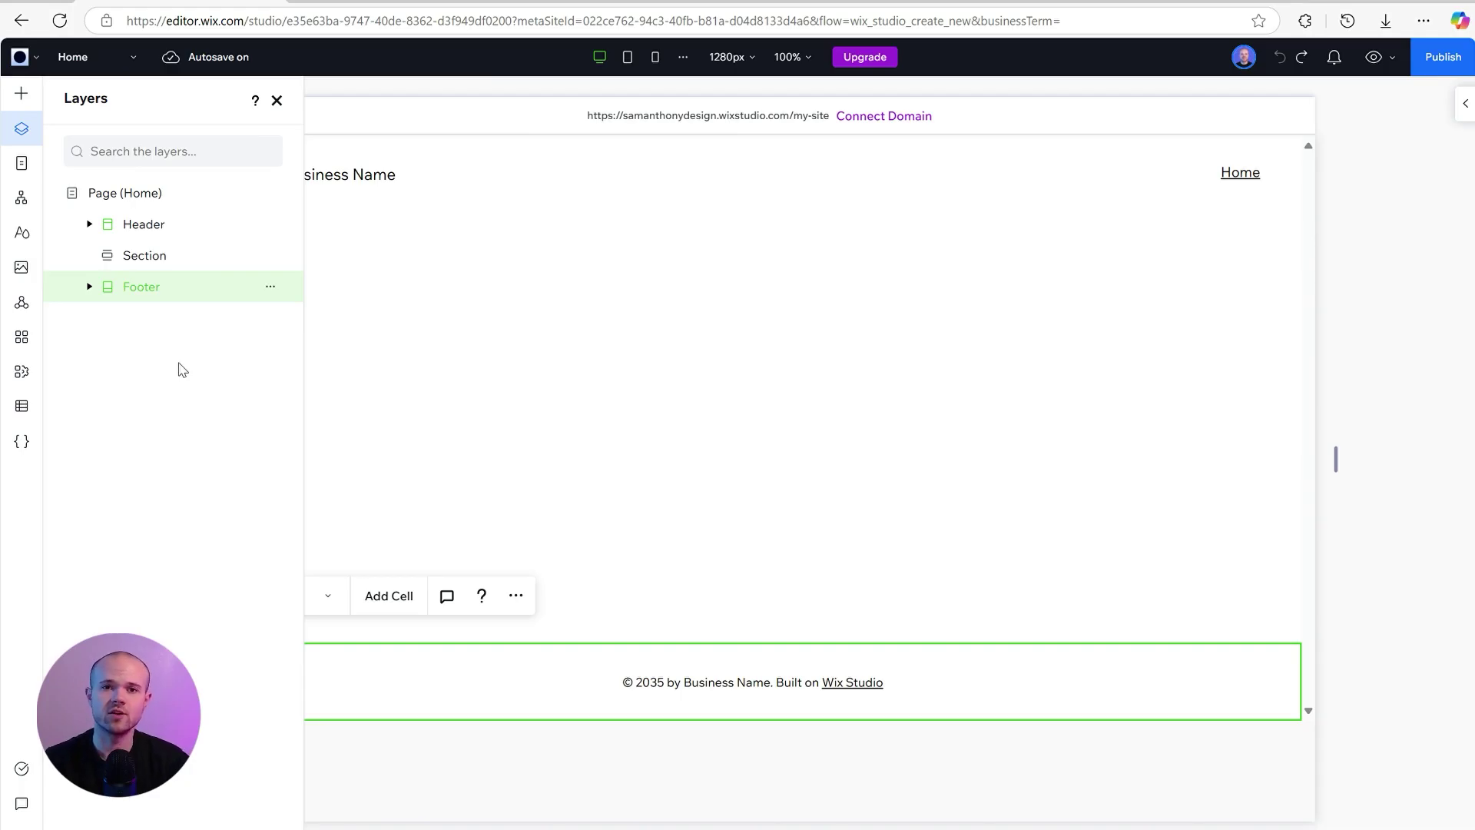
{"action": "key", "text": "ctrl+shift+z"}
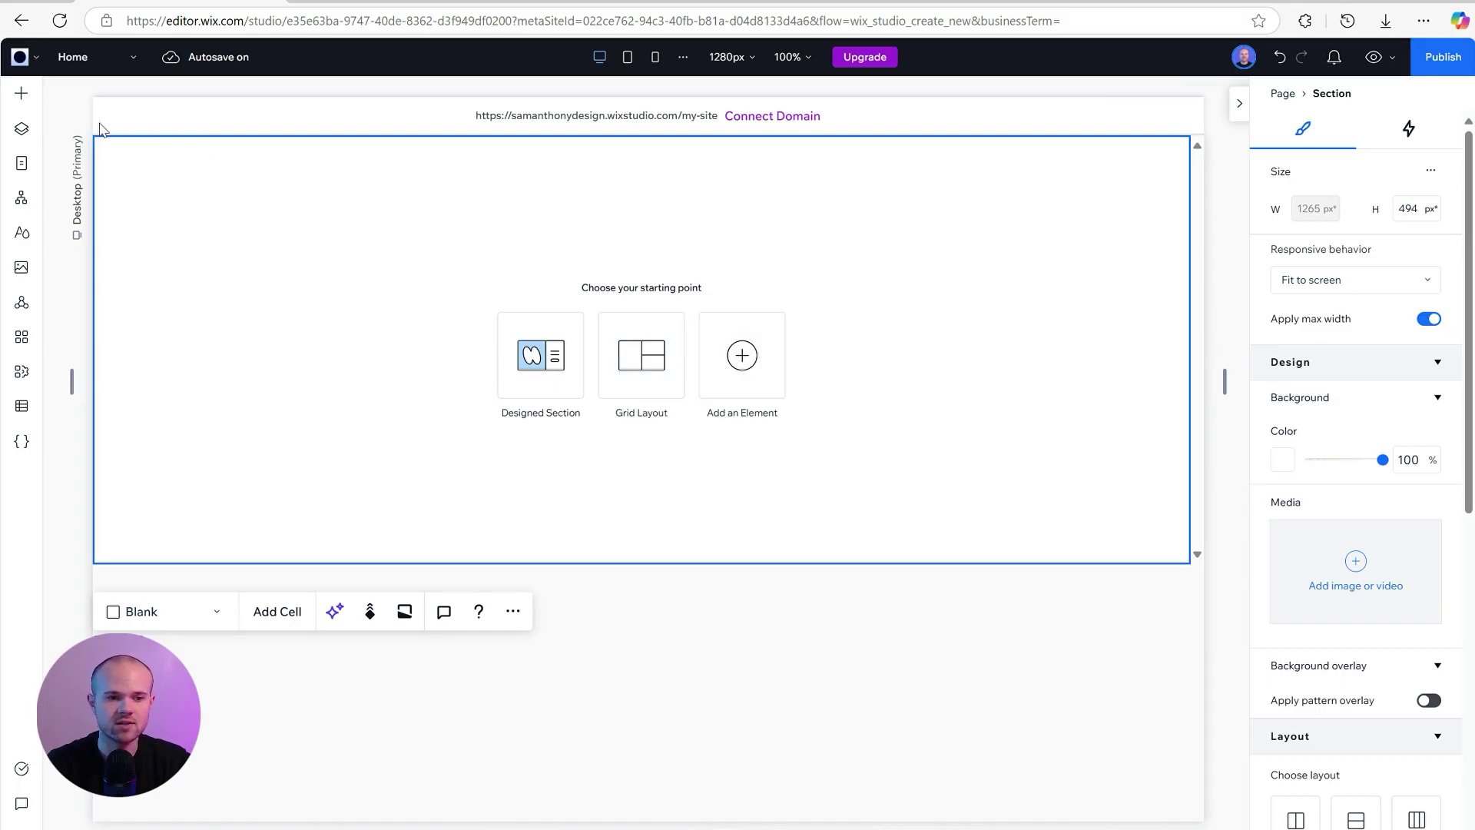
Step: Browse the designed Welcome sections in the element library and close it without adding one
{"action": "left_click", "coordinate": [23, 102]}
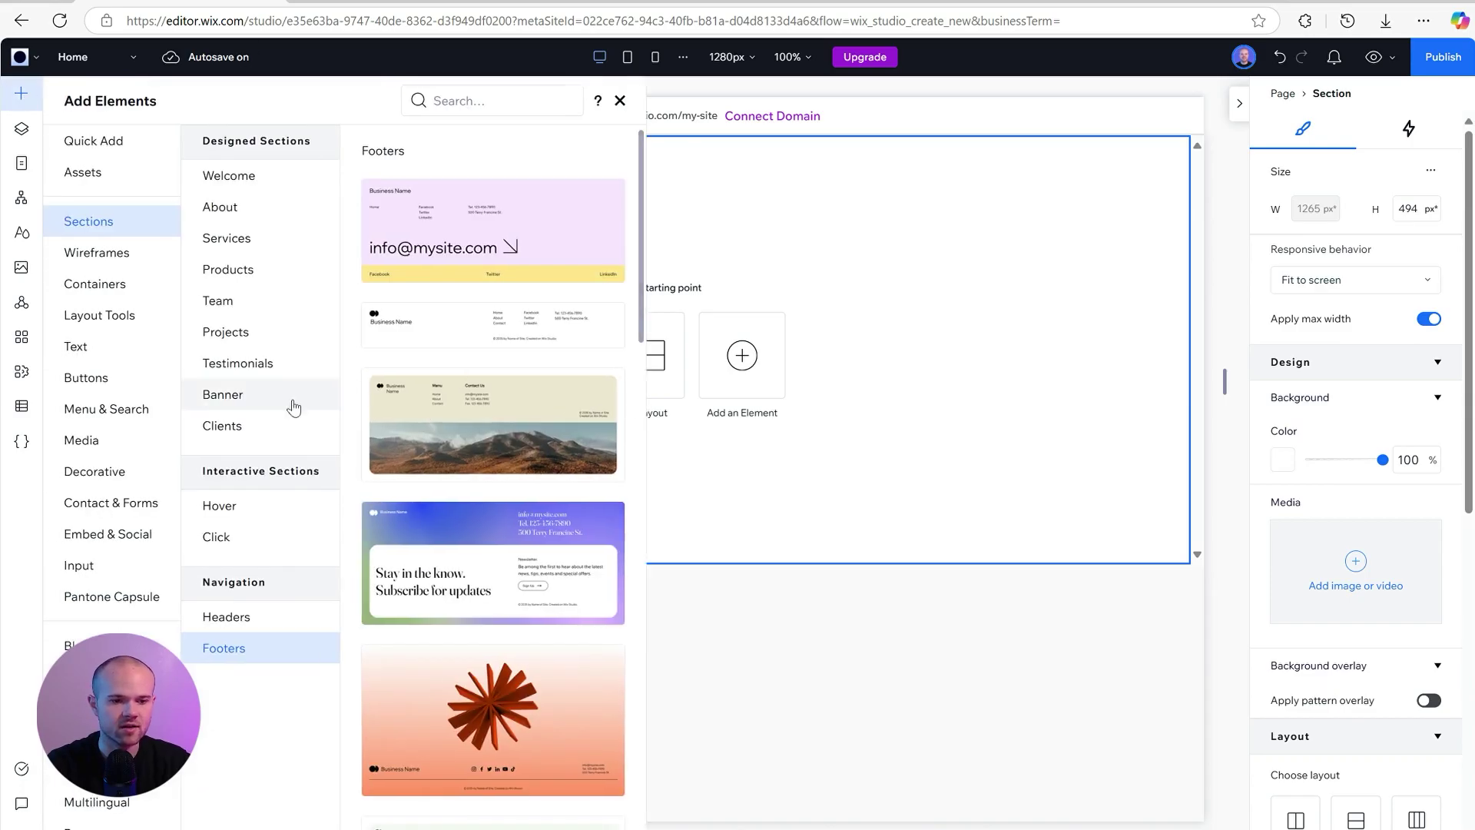
{"action": "left_click", "coordinate": [218, 189]}
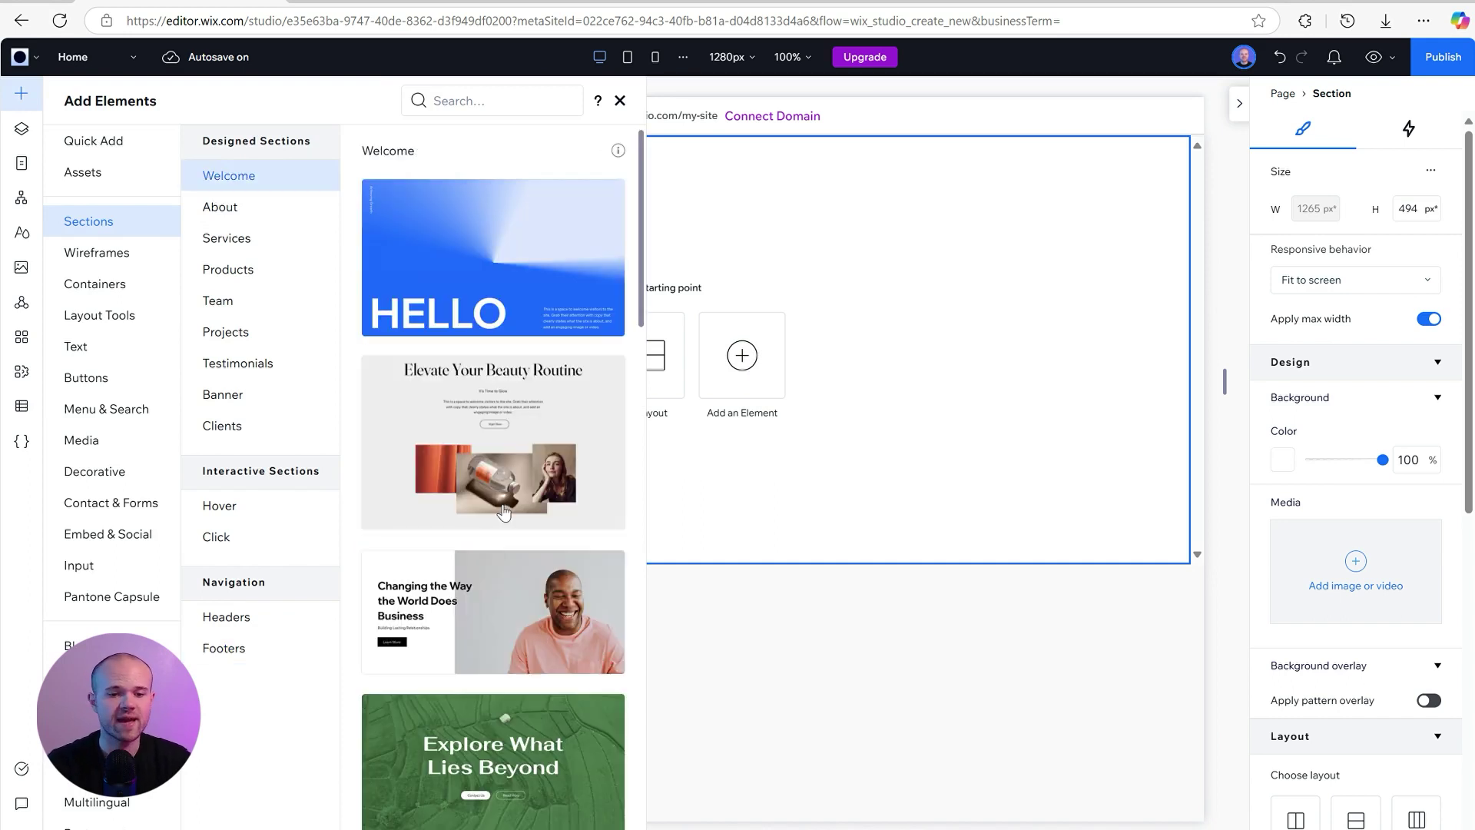
{"action": "scroll", "coordinate": [504, 512], "scroll_direction": "down", "scroll_amount": 15}
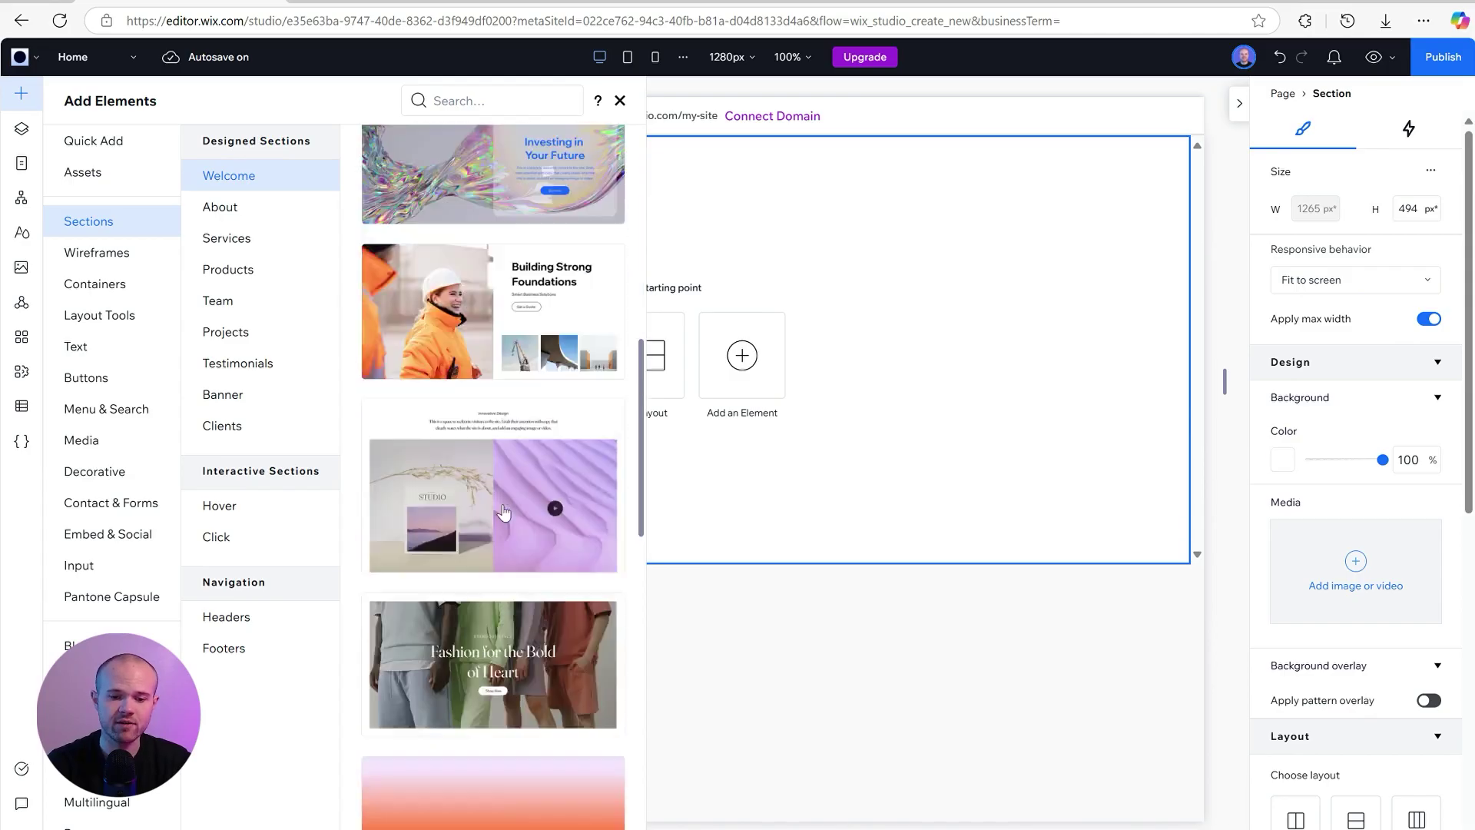
{"action": "scroll", "coordinate": [503, 511], "scroll_direction": "down", "scroll_amount": 5}
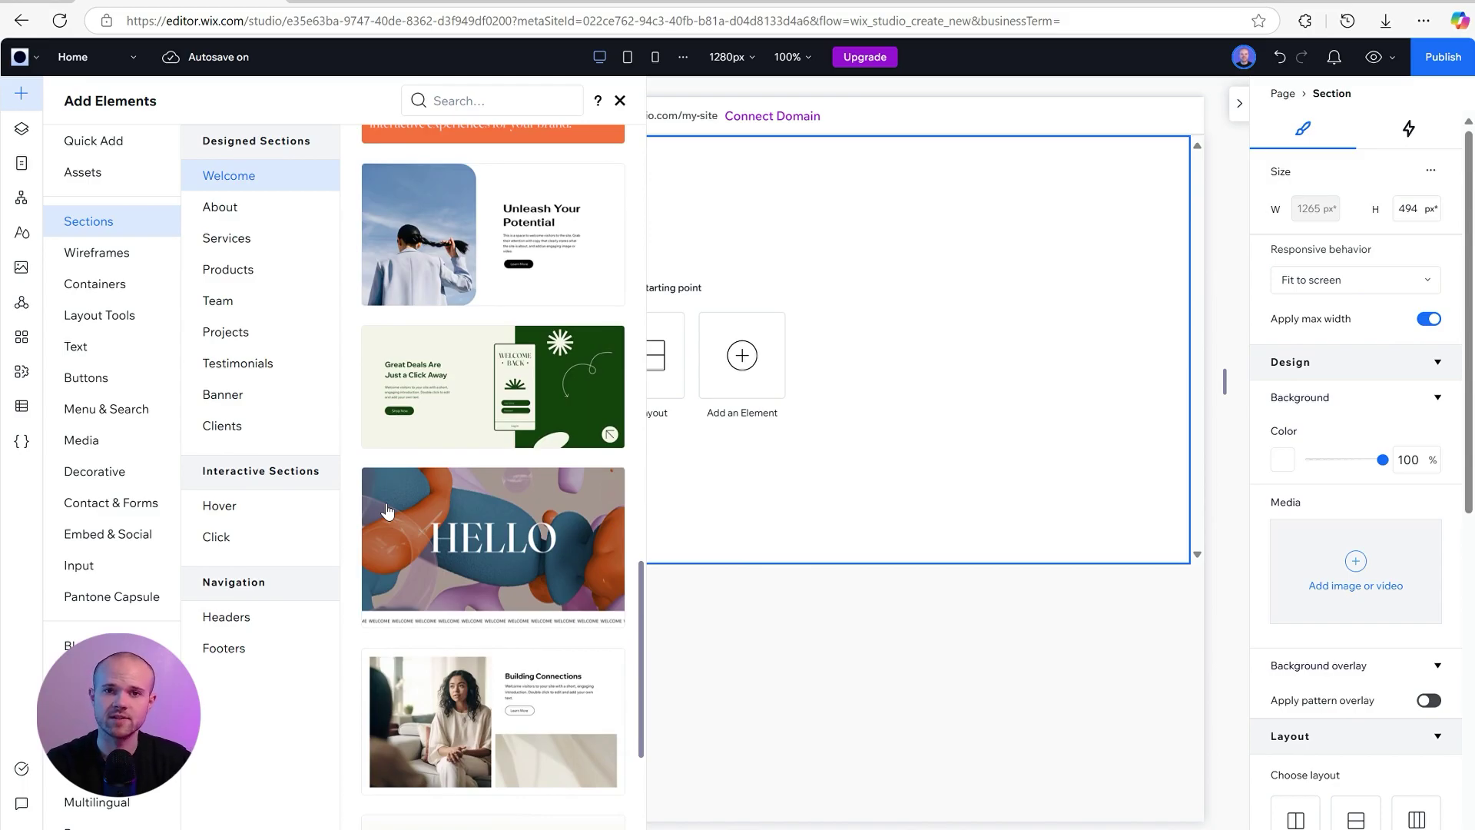
{"action": "left_click", "coordinate": [1194, 256]}
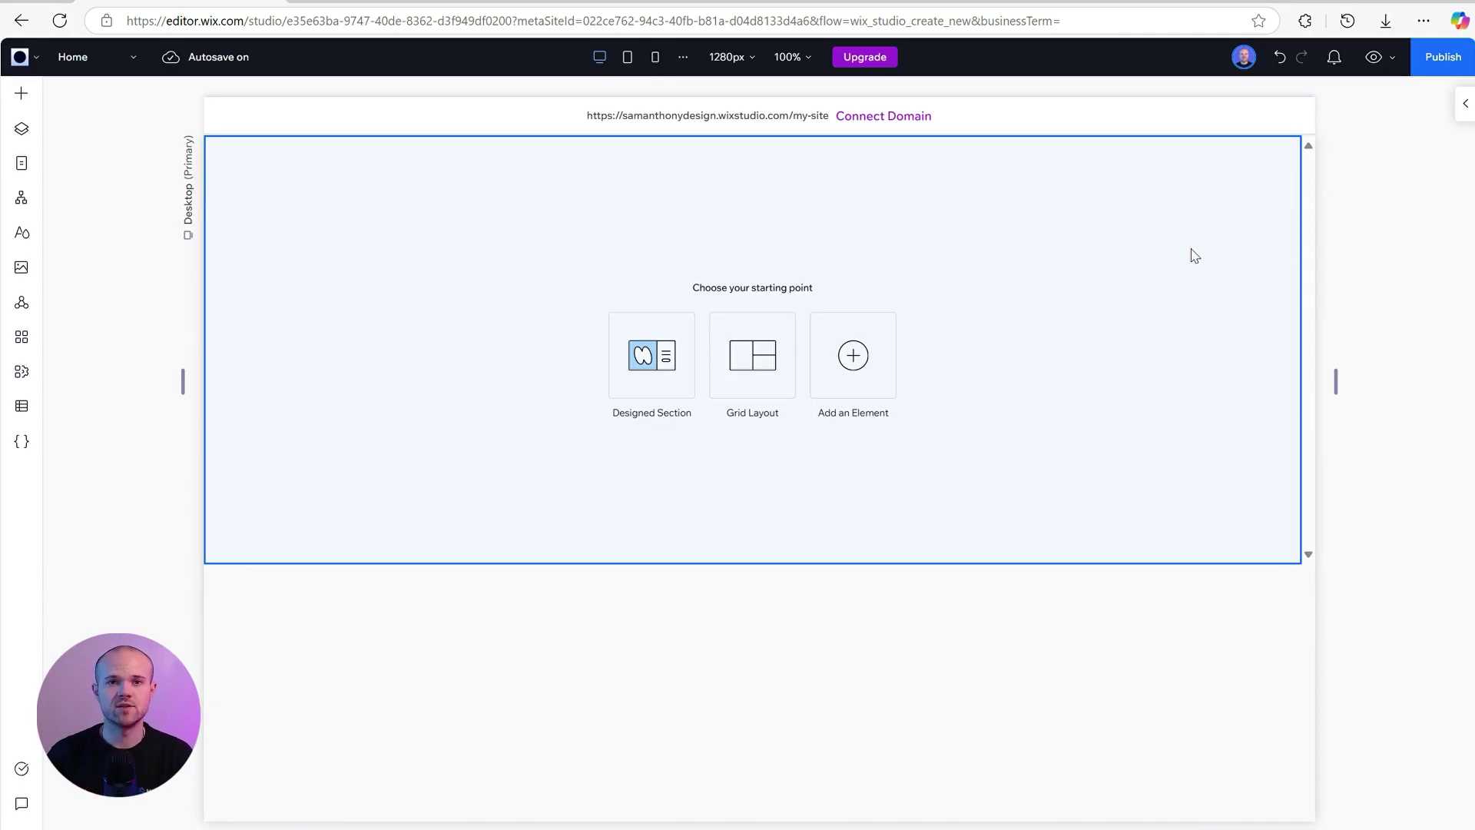
Step: Set the blank section's background media to Background Image.webp from the site files
{"action": "left_click", "coordinate": [556, 448]}
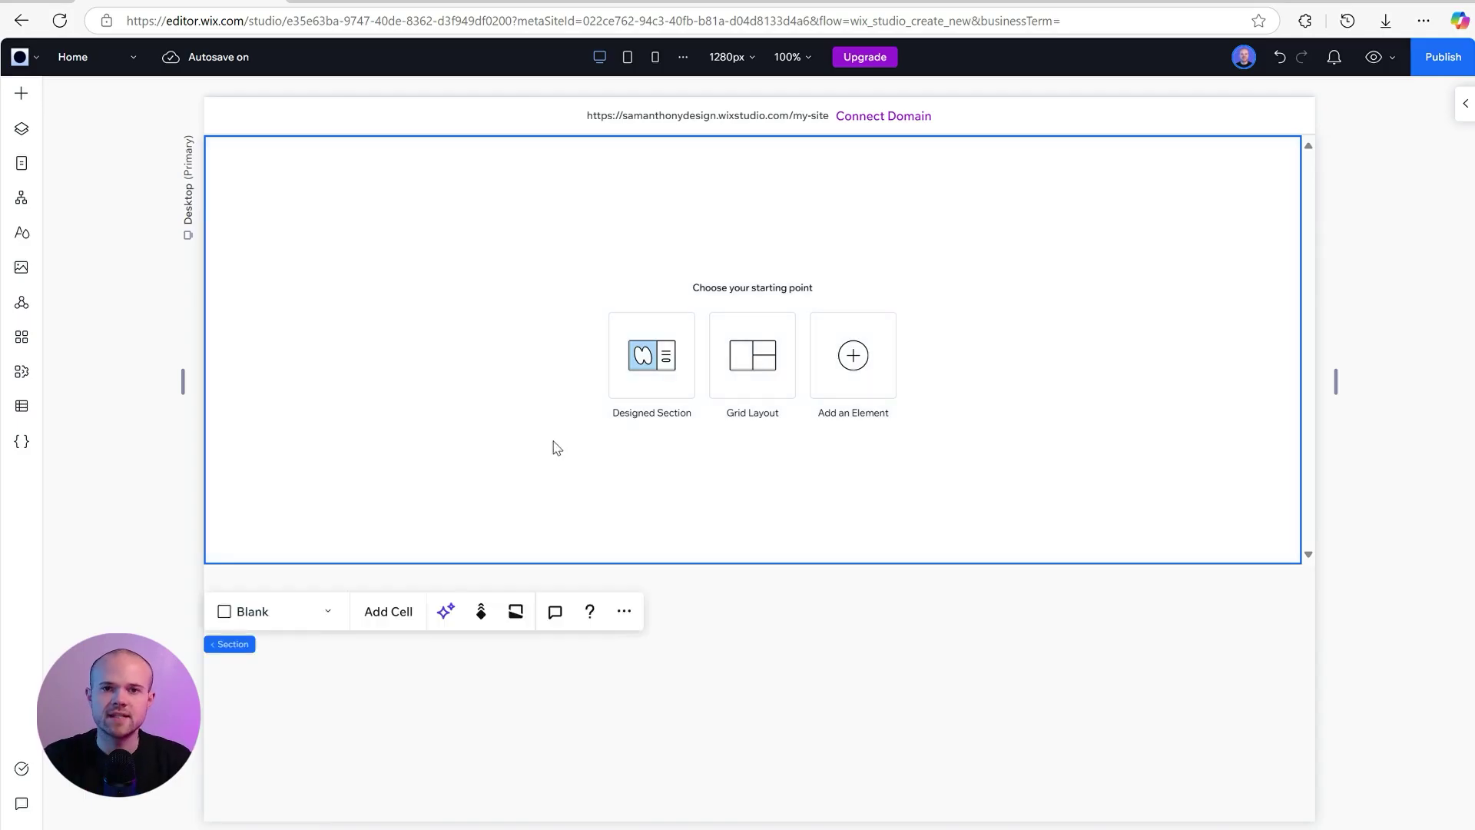
{"action": "left_click", "coordinate": [1459, 107]}
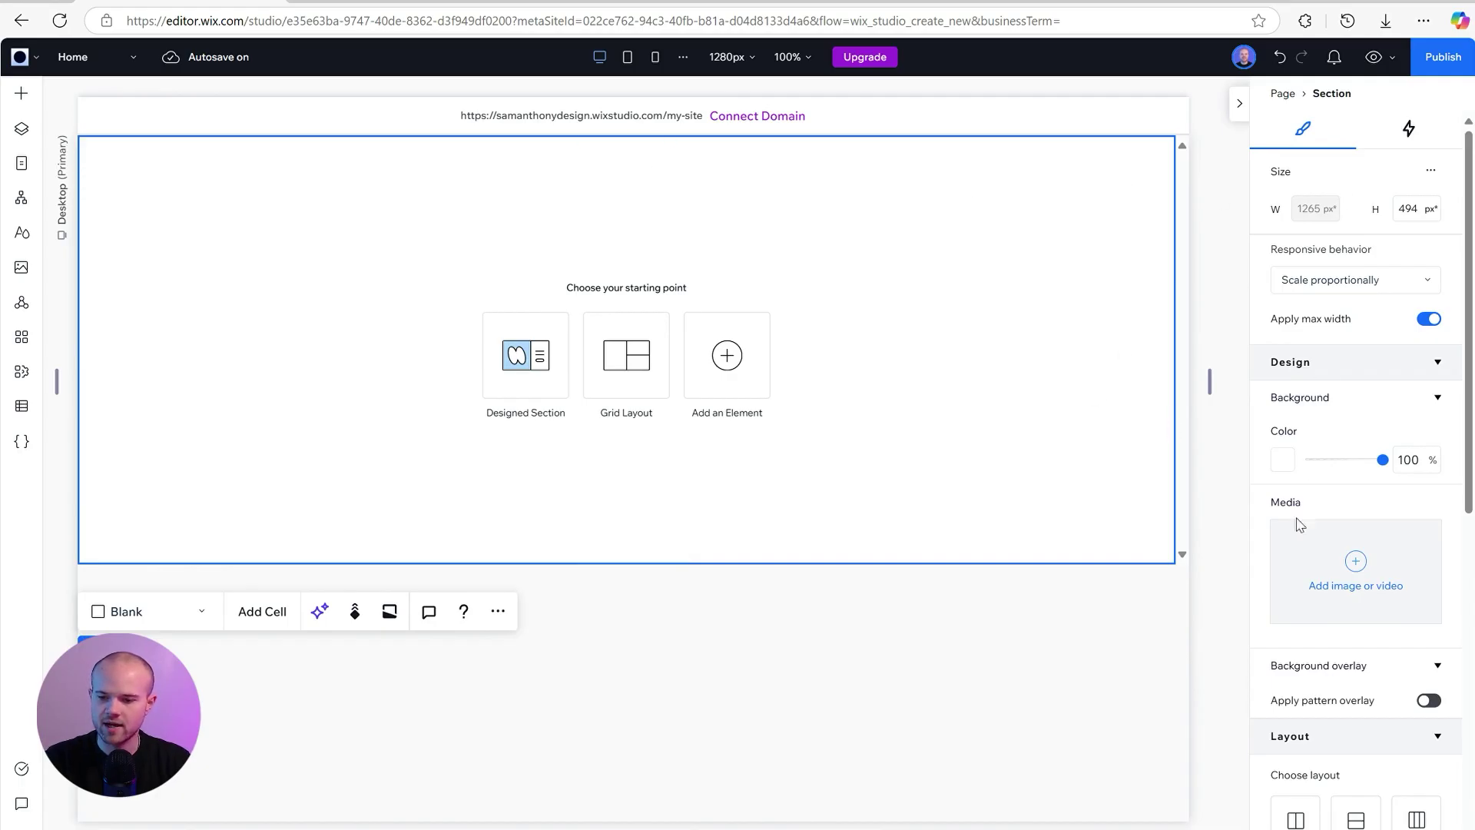
{"action": "left_click", "coordinate": [1337, 590]}
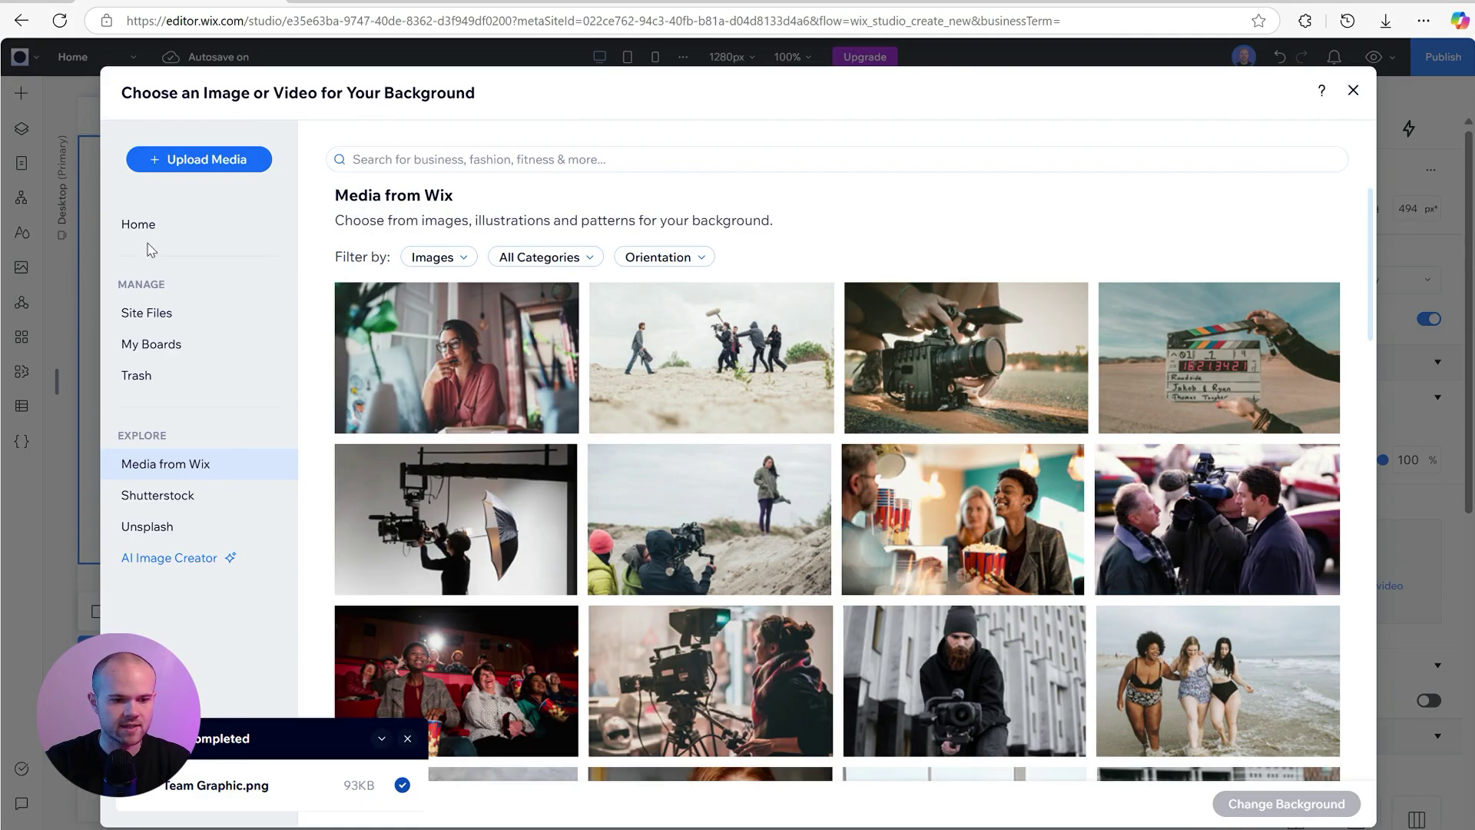
{"action": "left_click", "coordinate": [149, 312]}
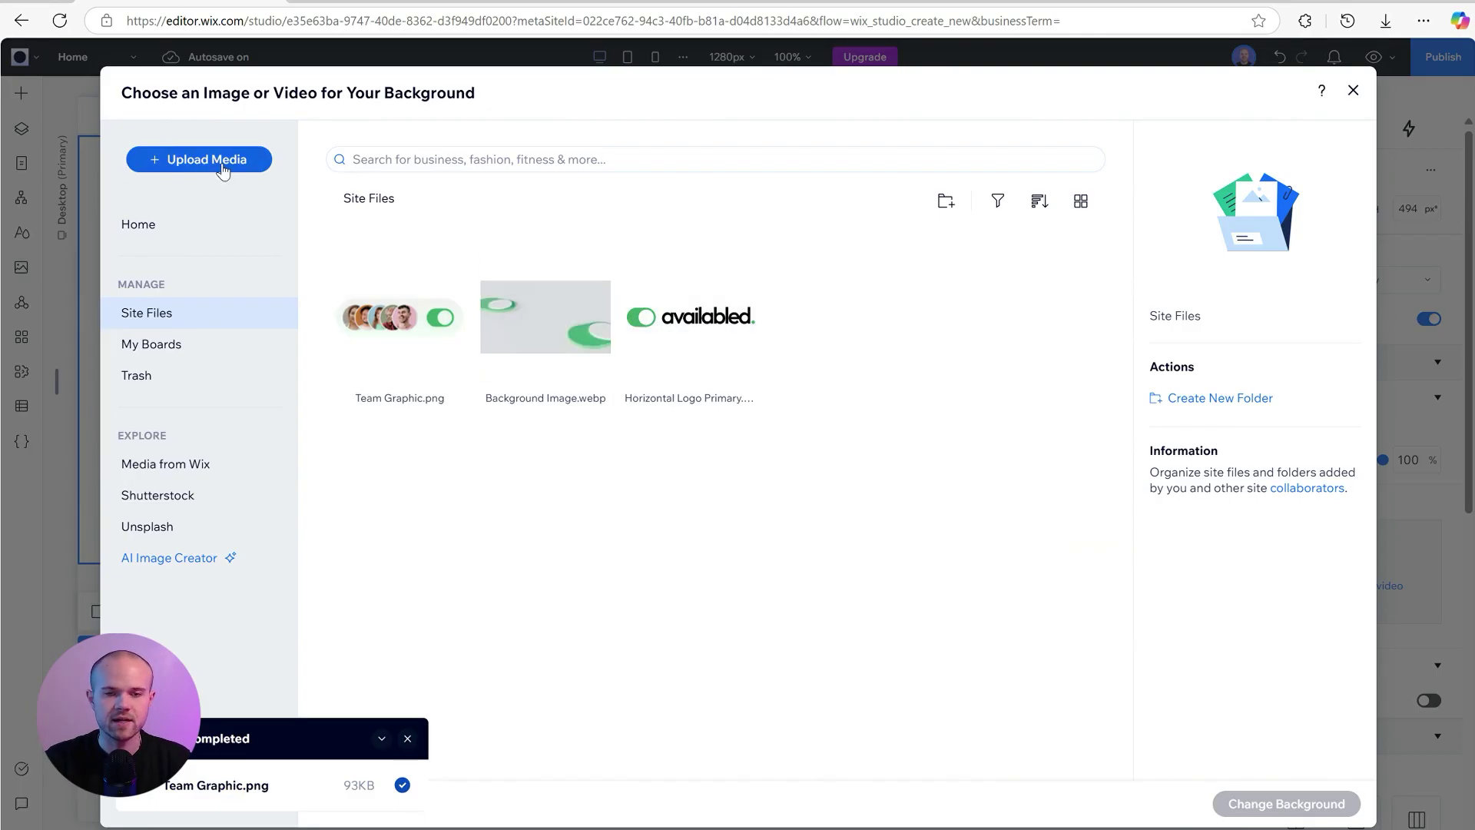
{"action": "left_click", "coordinate": [543, 343]}
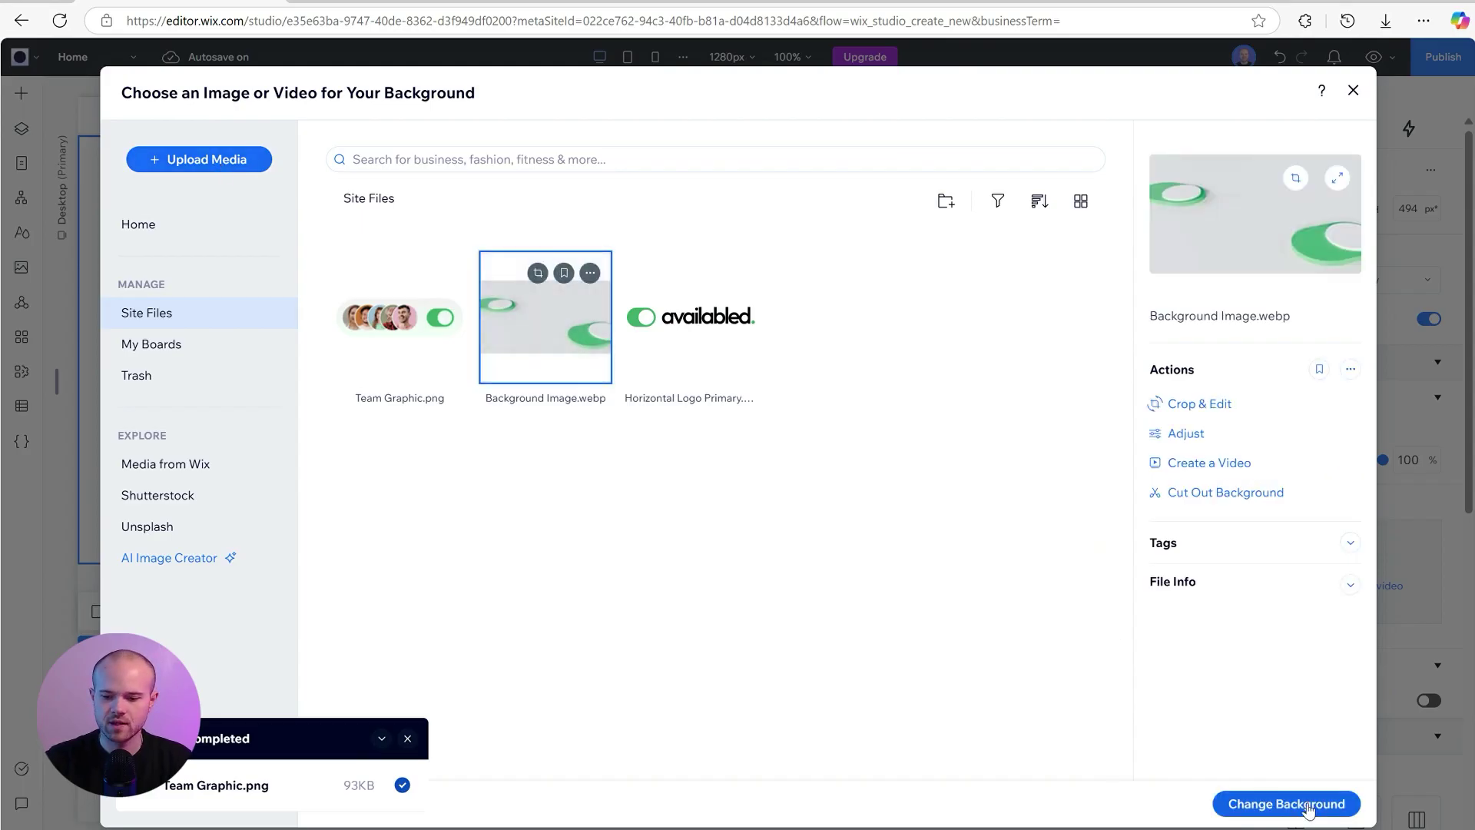
{"action": "left_click", "coordinate": [1304, 805]}
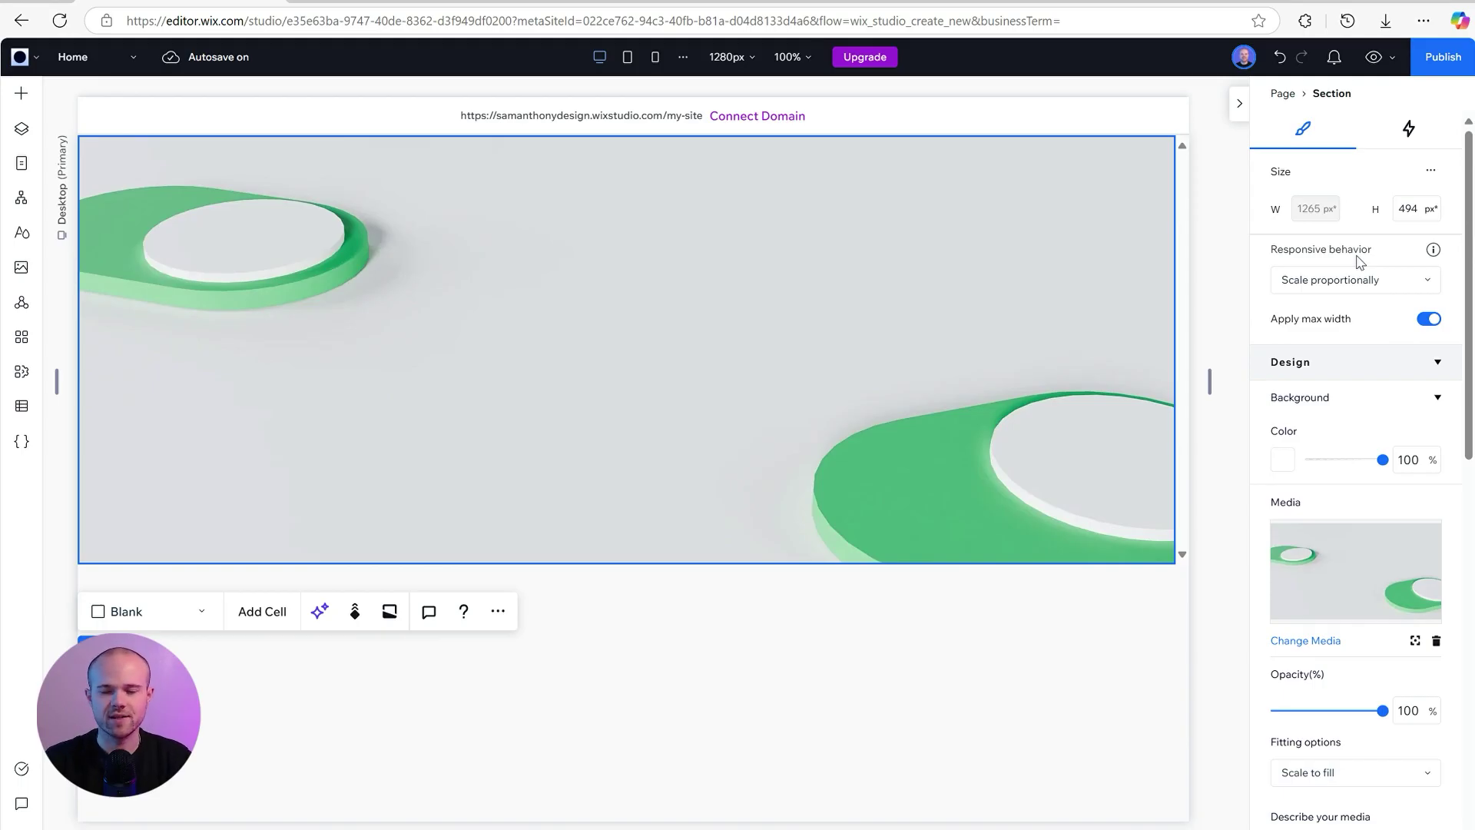
Step: Check how the section behaves under the Scale proportionally setting by resizing the canvas width
{"action": "left_click", "coordinate": [1348, 281]}
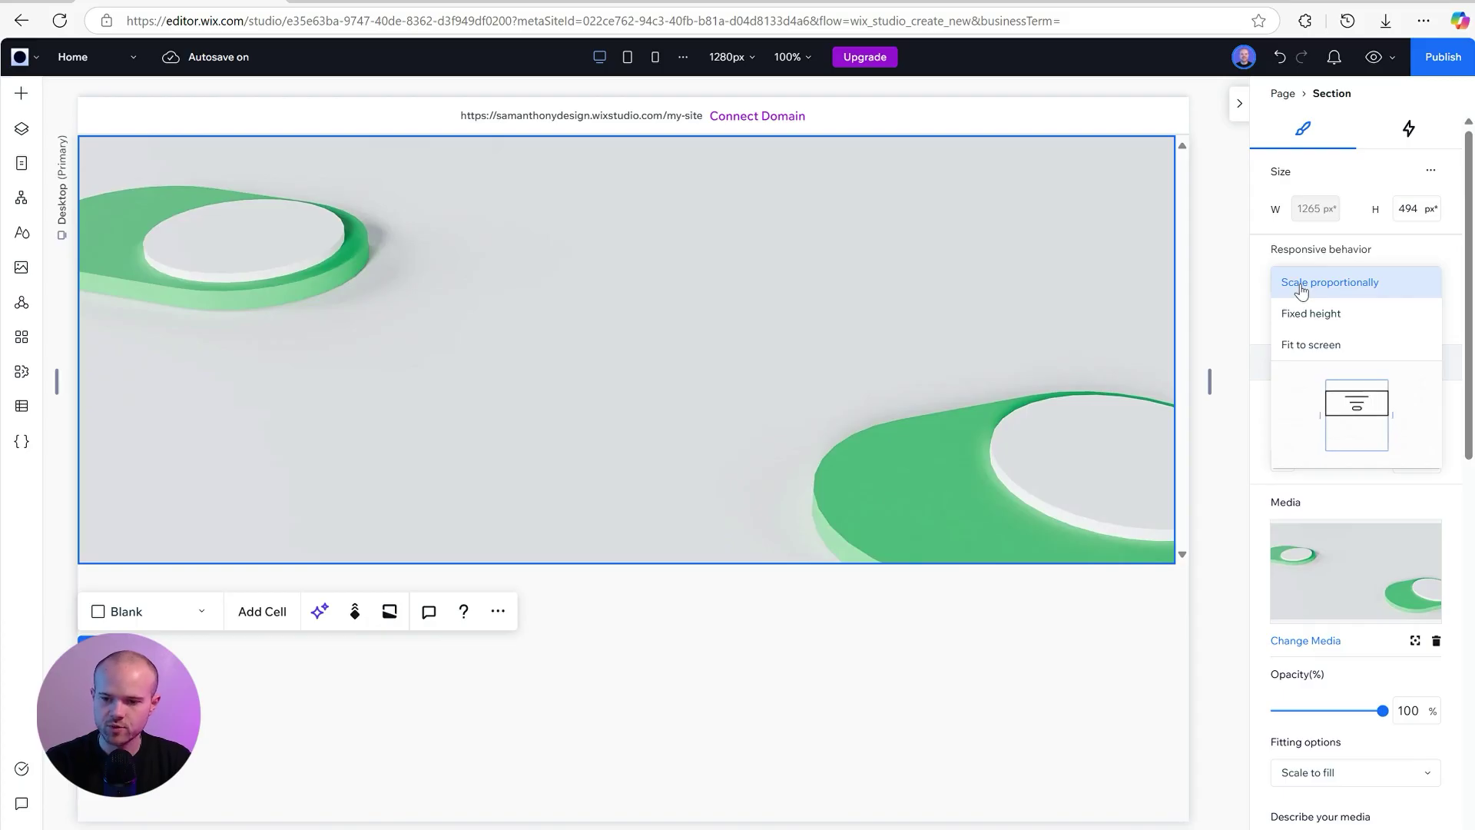
{"action": "left_click", "coordinate": [1209, 377]}
{"action": "mouse_move", "coordinate": [1210, 378]}
{"action": "left_mouse_down"}
{"action": "mouse_move", "coordinate": [961, 394]}
{"action": "mouse_move", "coordinate": [1173, 379]}
{"action": "mouse_move", "coordinate": [1320, 396]}
{"action": "mouse_move", "coordinate": [1211, 408]}
{"action": "mouse_move", "coordinate": [1229, 384]}
{"action": "left_mouse_up"}
Step: Try the Fixed height responsive behavior on the section and resize the canvas to test it
{"action": "left_click", "coordinate": [1321, 282]}
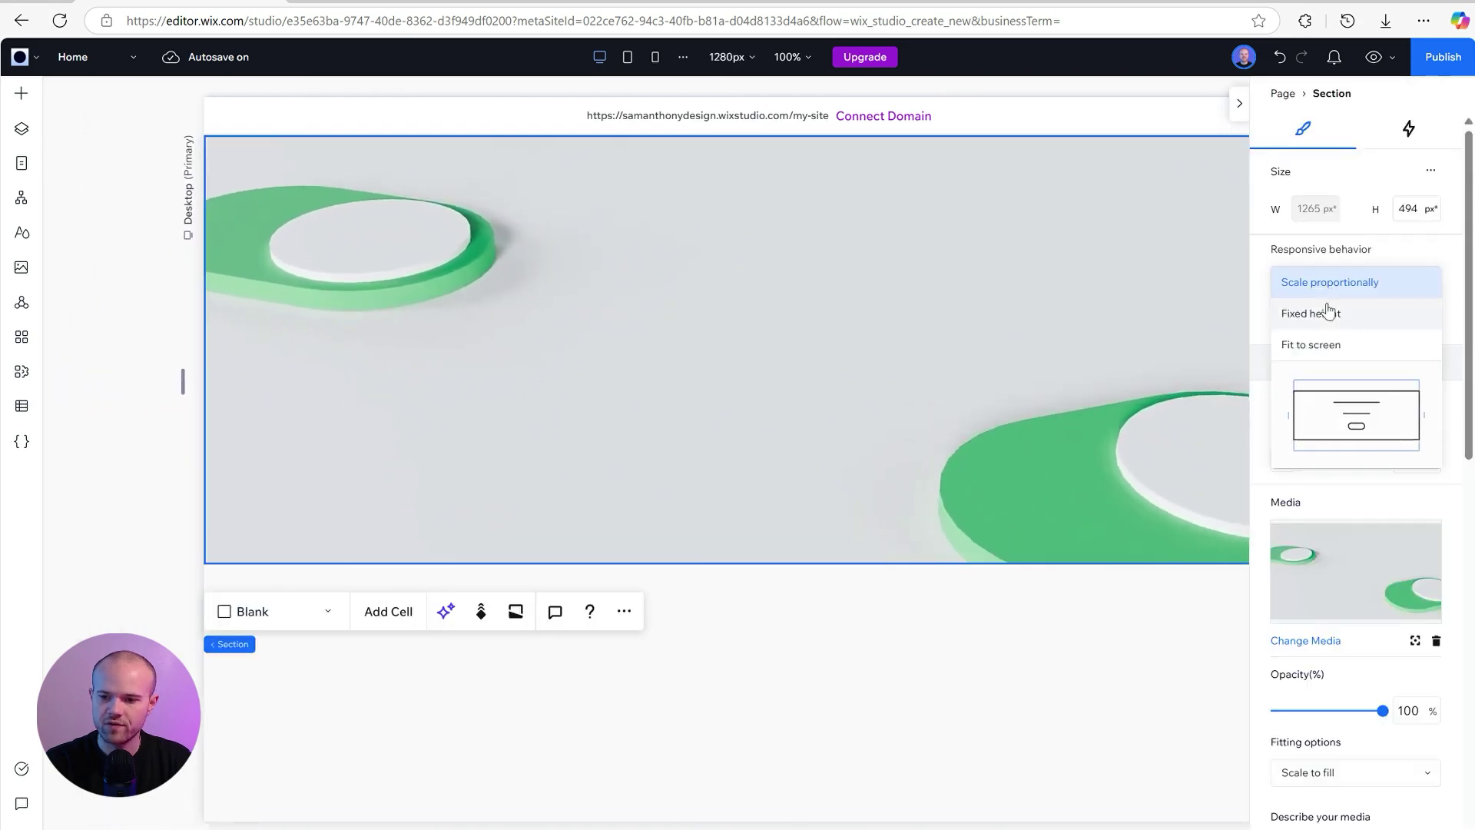
{"action": "left_click", "coordinate": [1327, 311]}
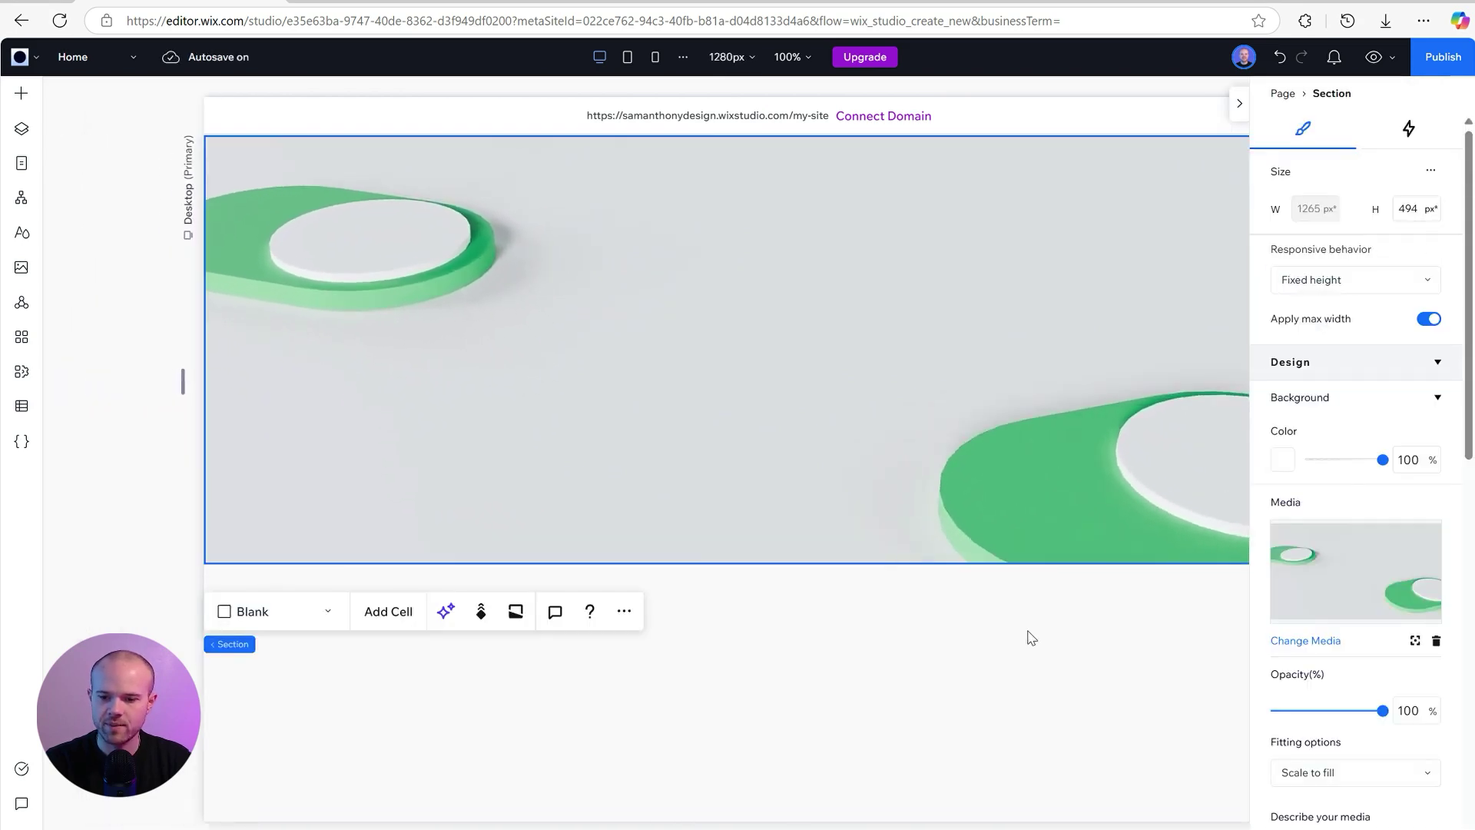
{"action": "left_click", "coordinate": [1239, 103]}
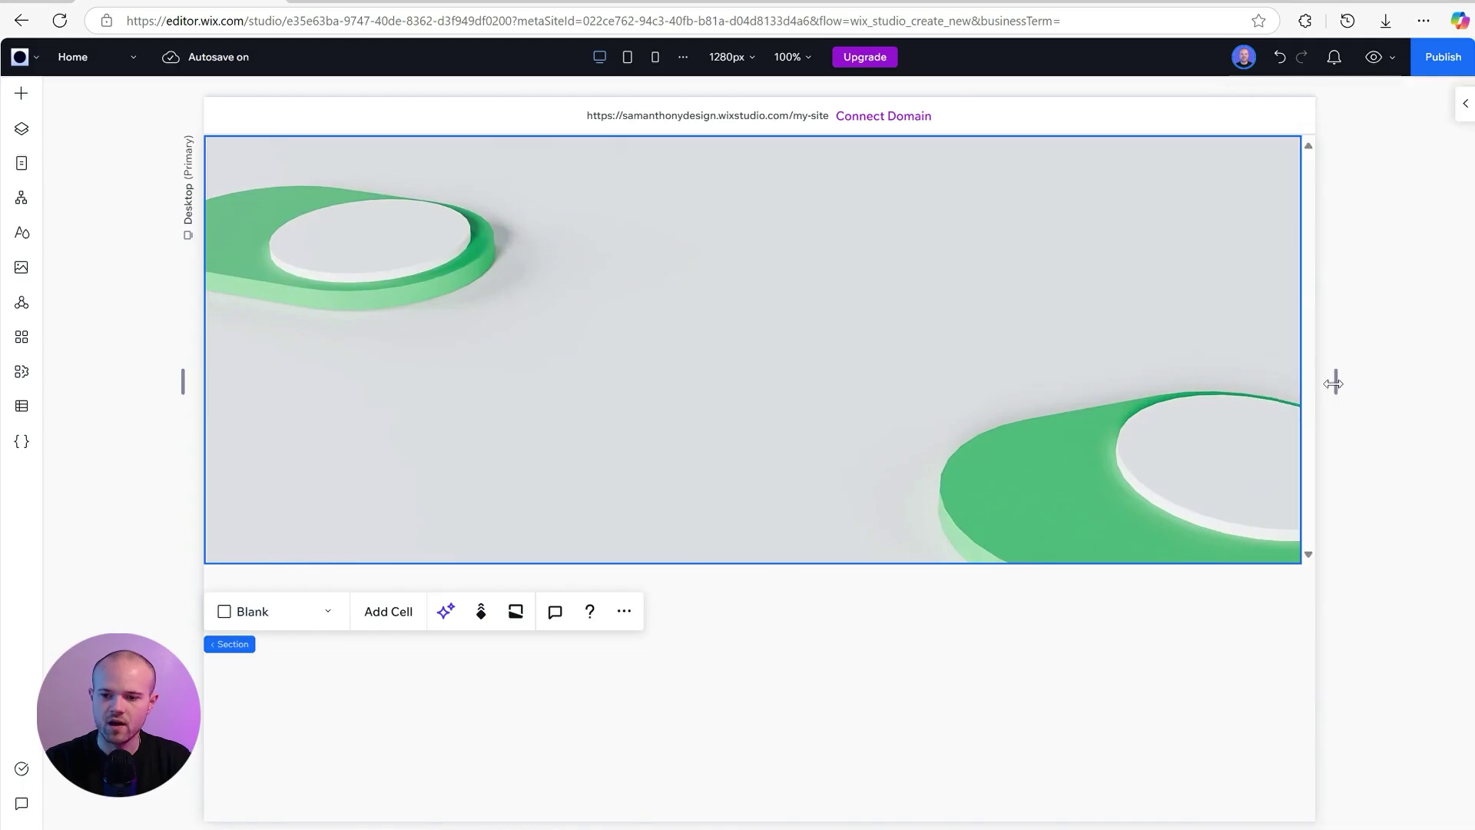
{"action": "left_click_drag", "start_coordinate": [1333, 383], "coordinate": [1189, 384]}
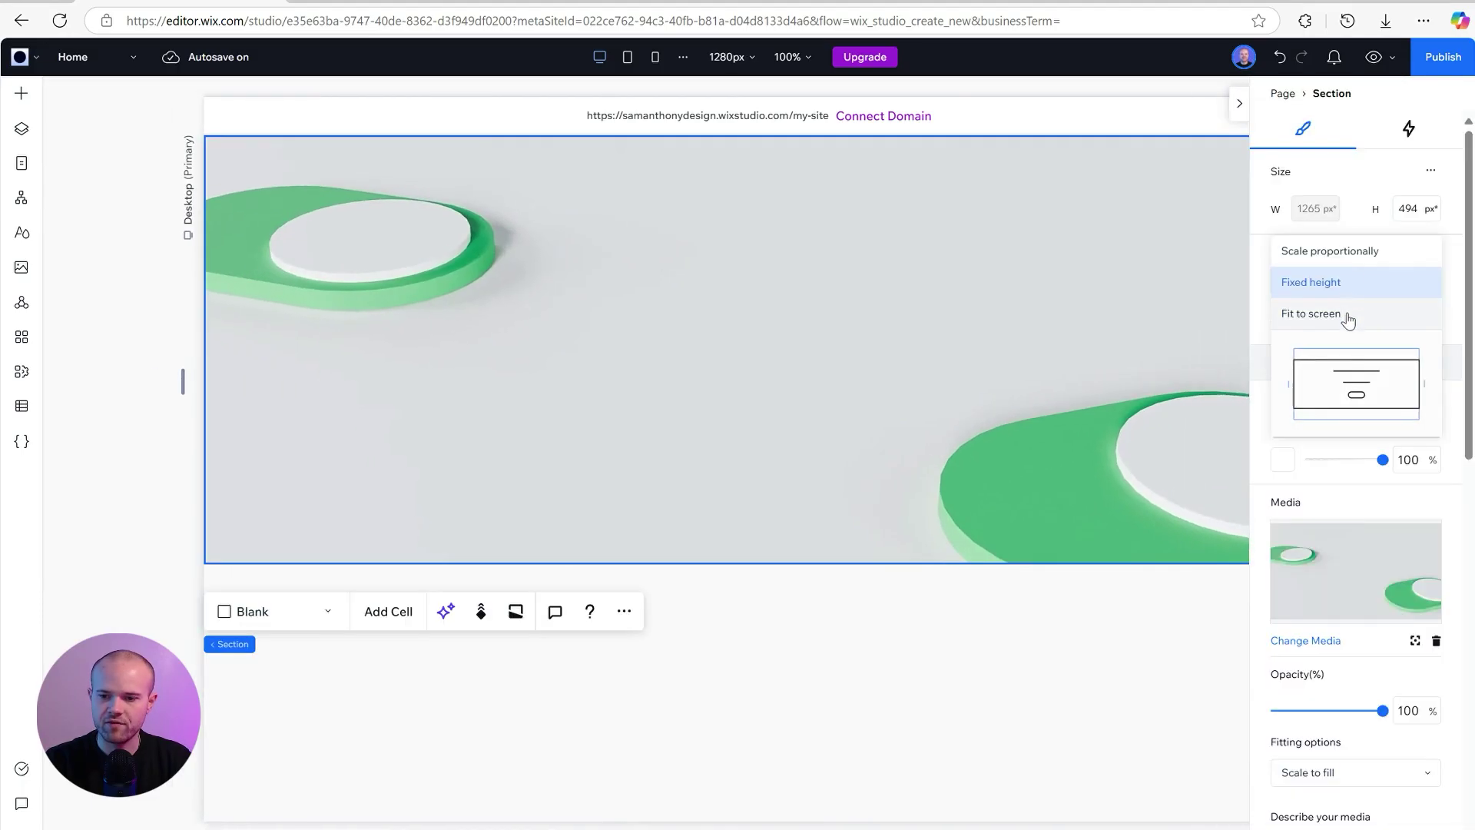
Step: Set the section's responsive behavior to Fit to screen and test it in preview at different viewport sizes
{"action": "left_click", "coordinate": [1348, 315]}
{"action": "left_click", "coordinate": [1373, 58]}
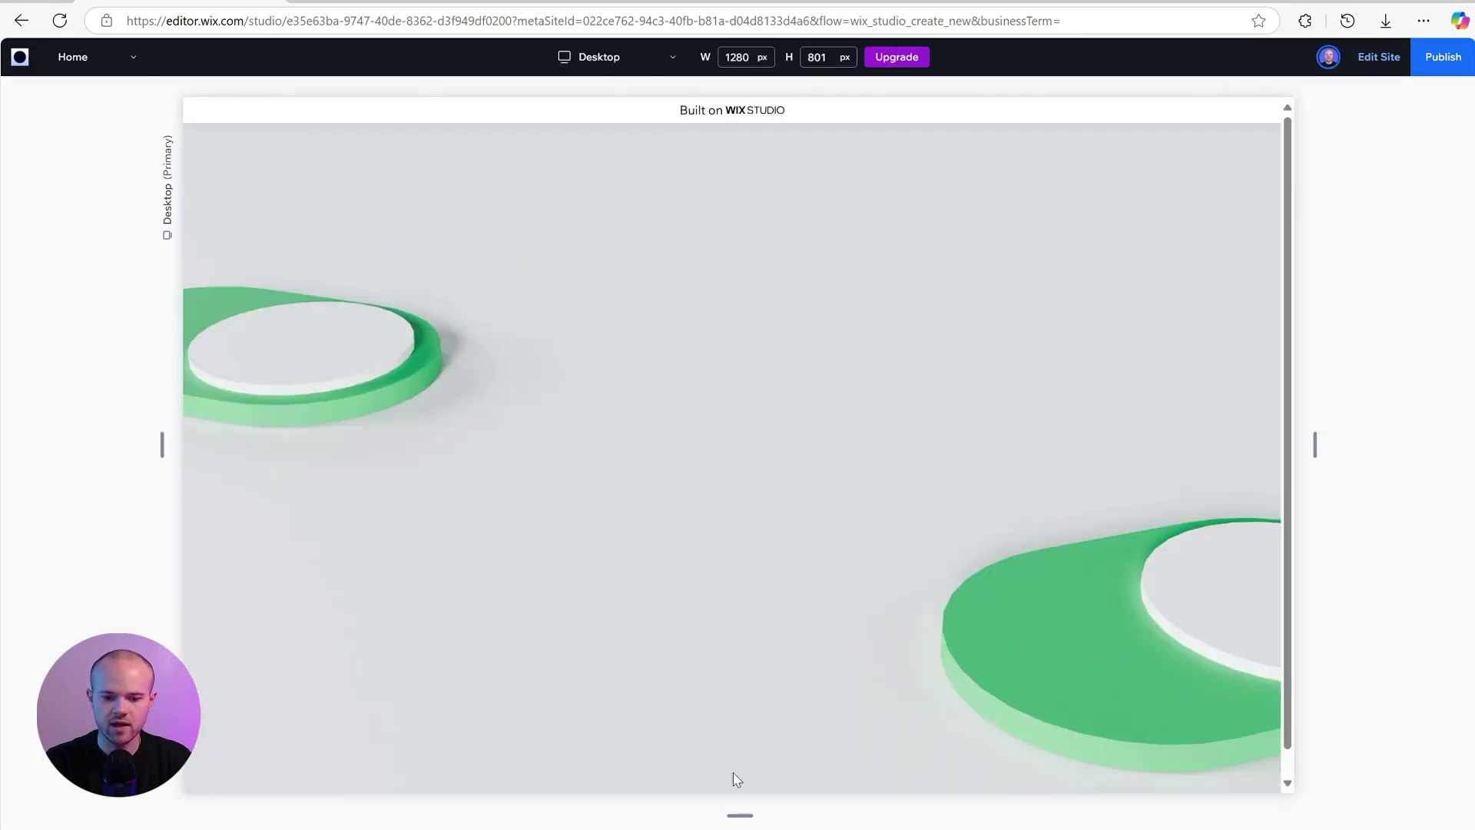
{"action": "mouse_move", "coordinate": [741, 808]}
{"action": "left_mouse_down"}
{"action": "mouse_move", "coordinate": [741, 649]}
{"action": "mouse_move", "coordinate": [743, 810]}
{"action": "left_mouse_up"}
{"action": "left_click_drag", "start_coordinate": [1315, 445], "coordinate": [1192, 444]}
{"action": "key", "text": "ctrl+shift+p"}
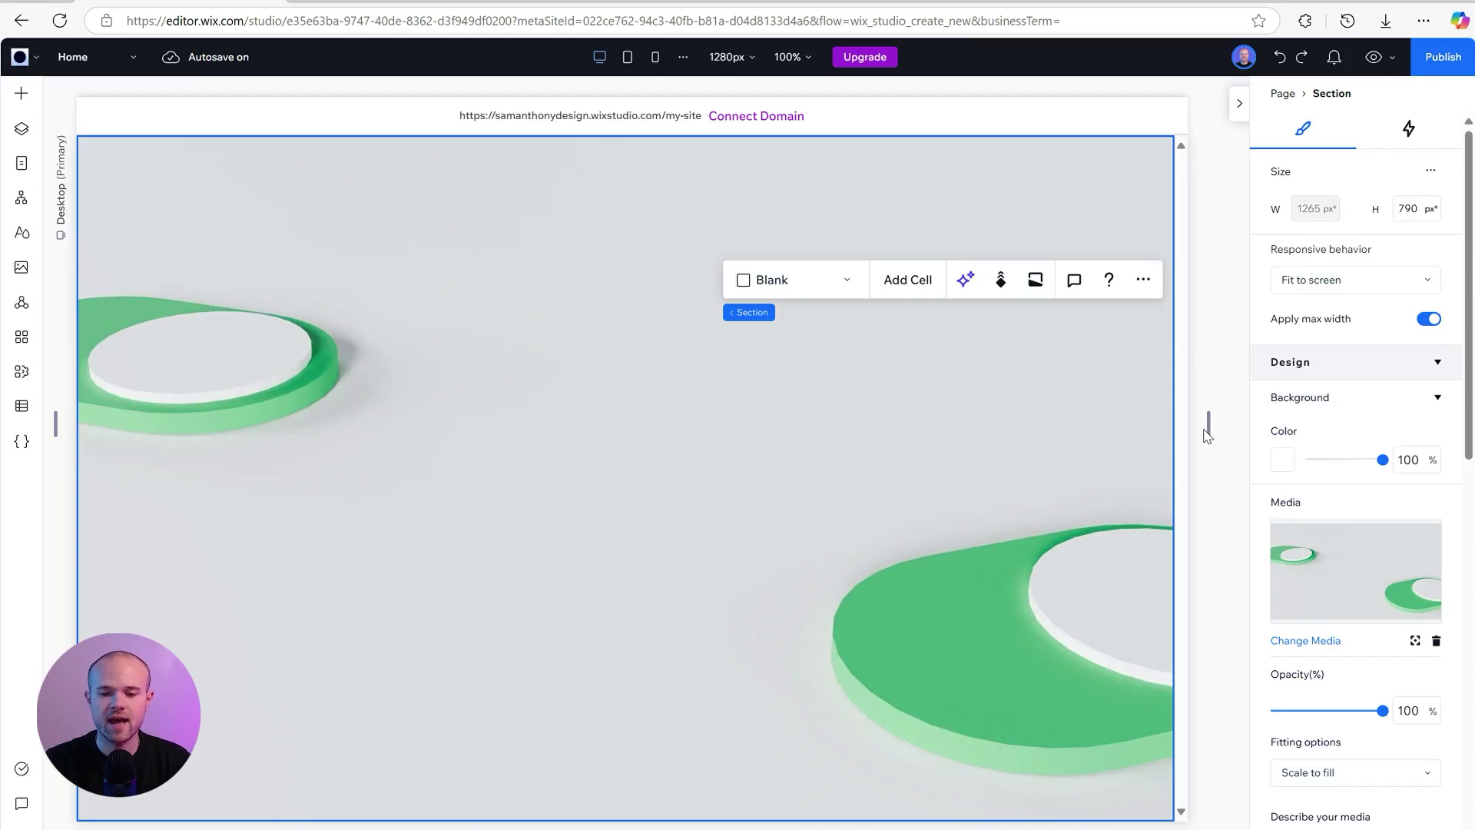
Step: Add a container from the Quick Add elements to the upper edge of the section
{"action": "left_click", "coordinate": [1217, 335]}
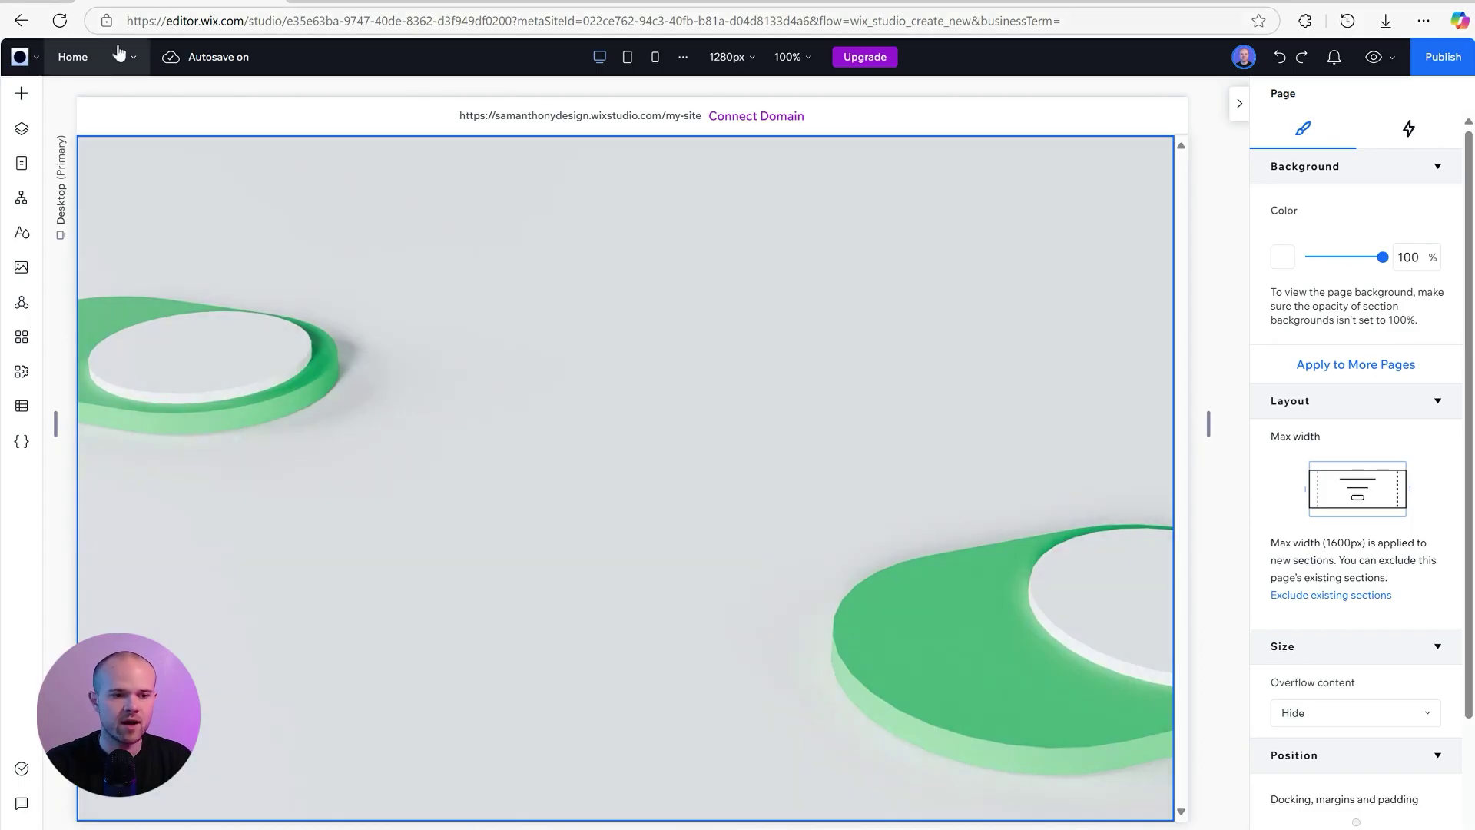
{"action": "left_click", "coordinate": [22, 94]}
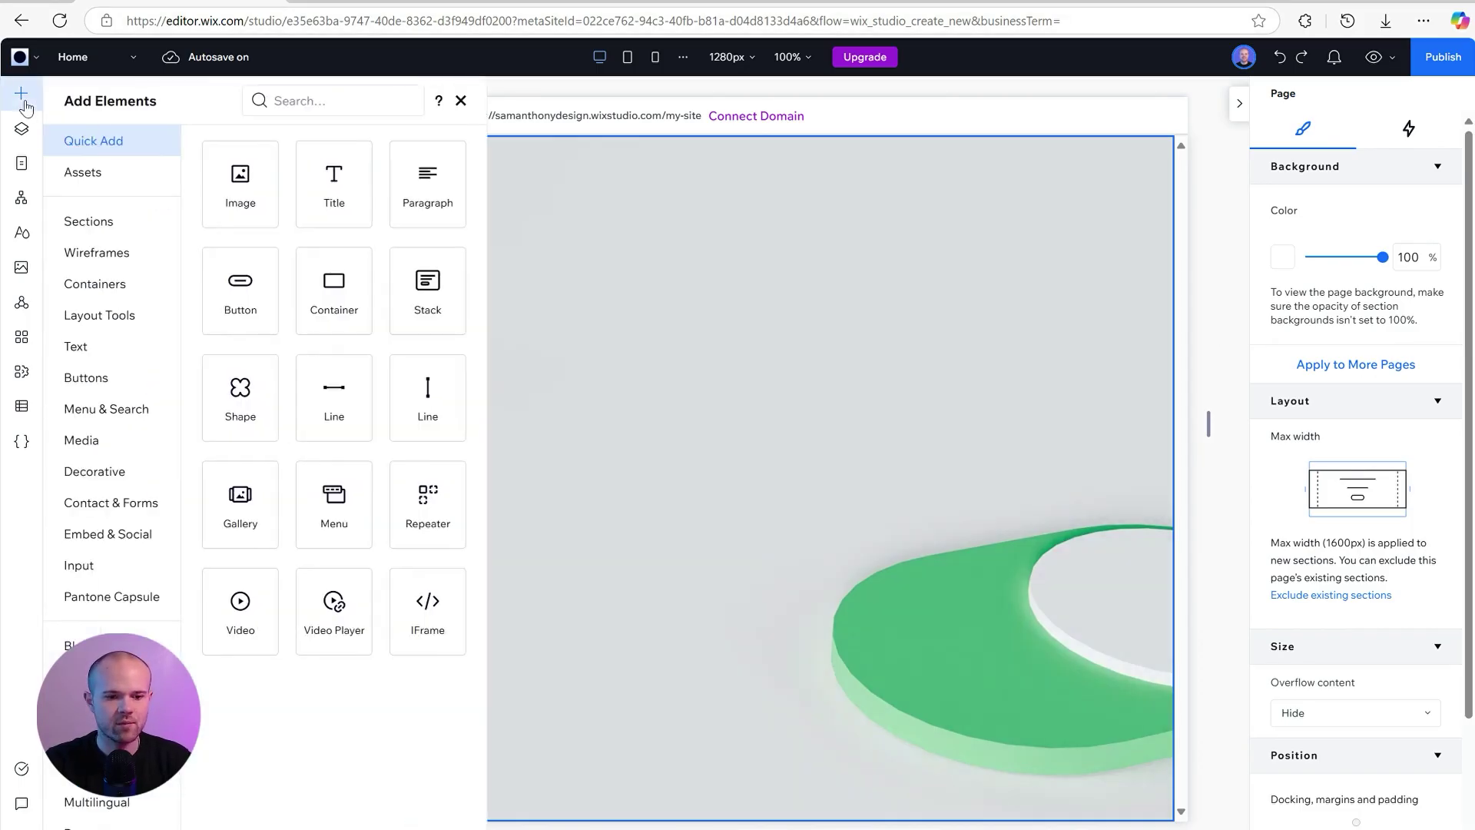
{"action": "left_click_drag", "start_coordinate": [333, 299], "coordinate": [777, 196]}
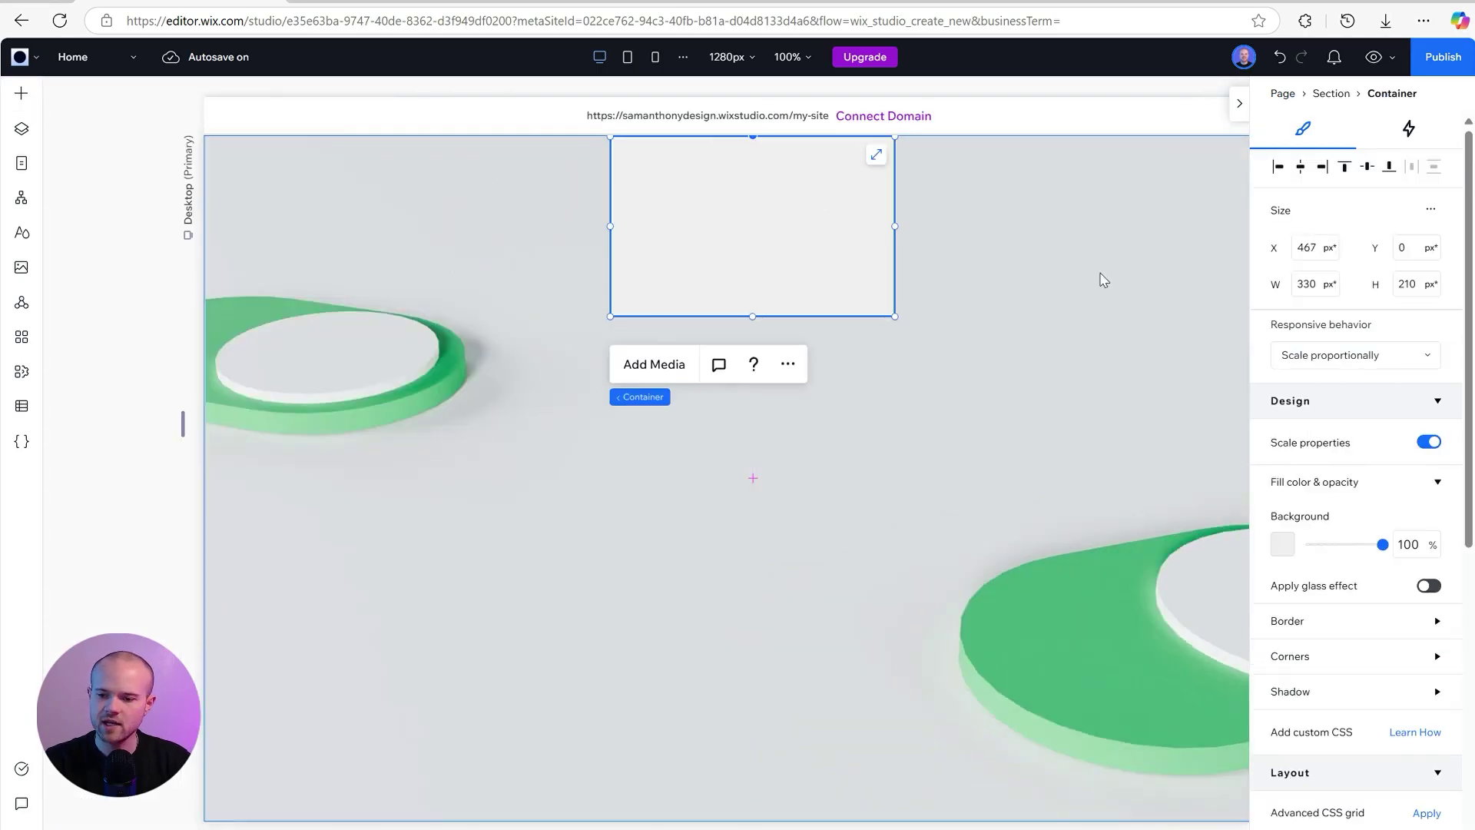
Step: Give the container relative width, stretch it across the full section width and reduce its height to about 82 px
{"action": "left_click", "coordinate": [1348, 360]}
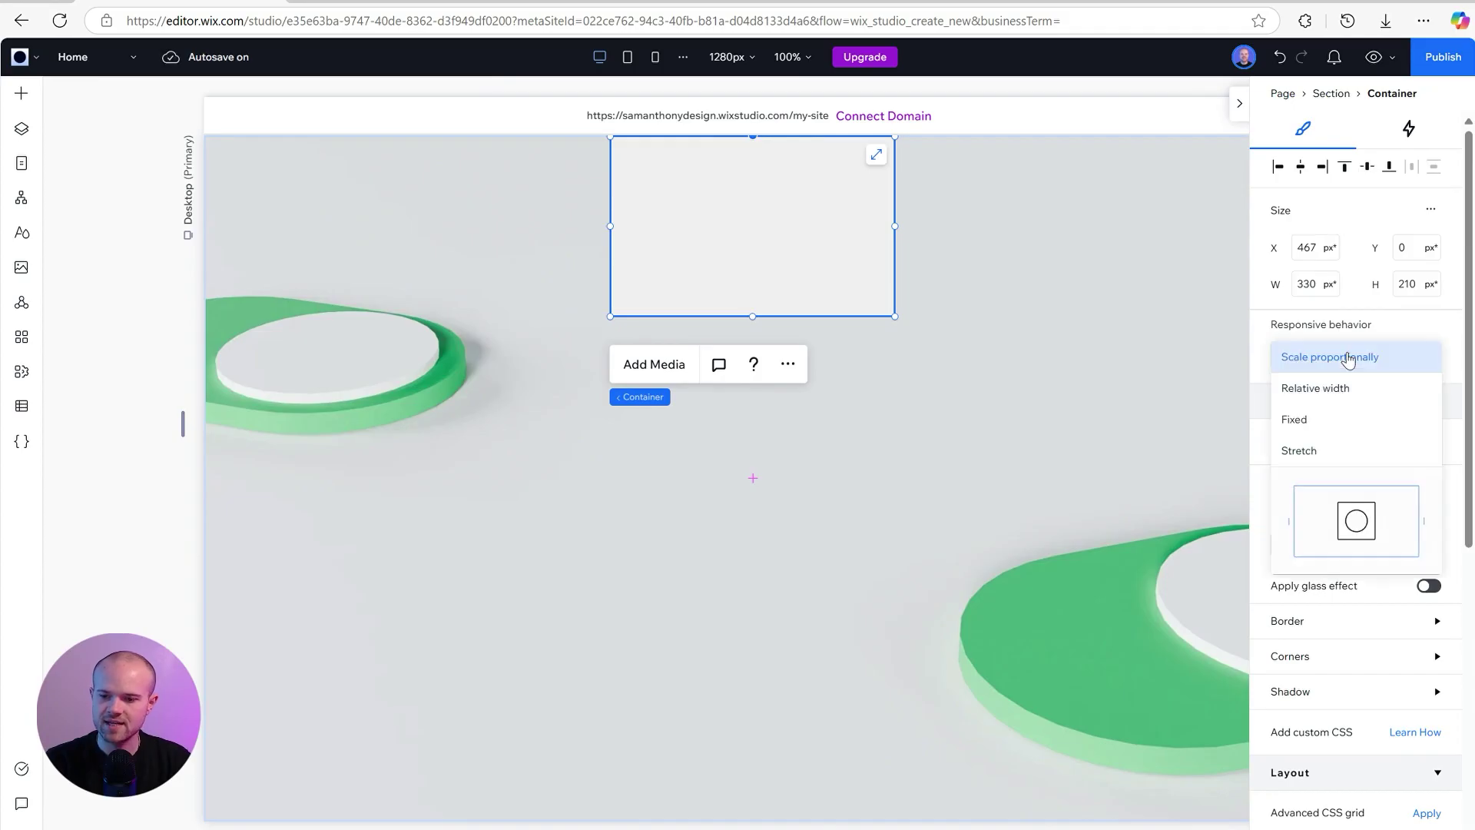
{"action": "left_click", "coordinate": [1343, 393]}
{"action": "left_click_drag", "start_coordinate": [610, 226], "coordinate": [205, 190]}
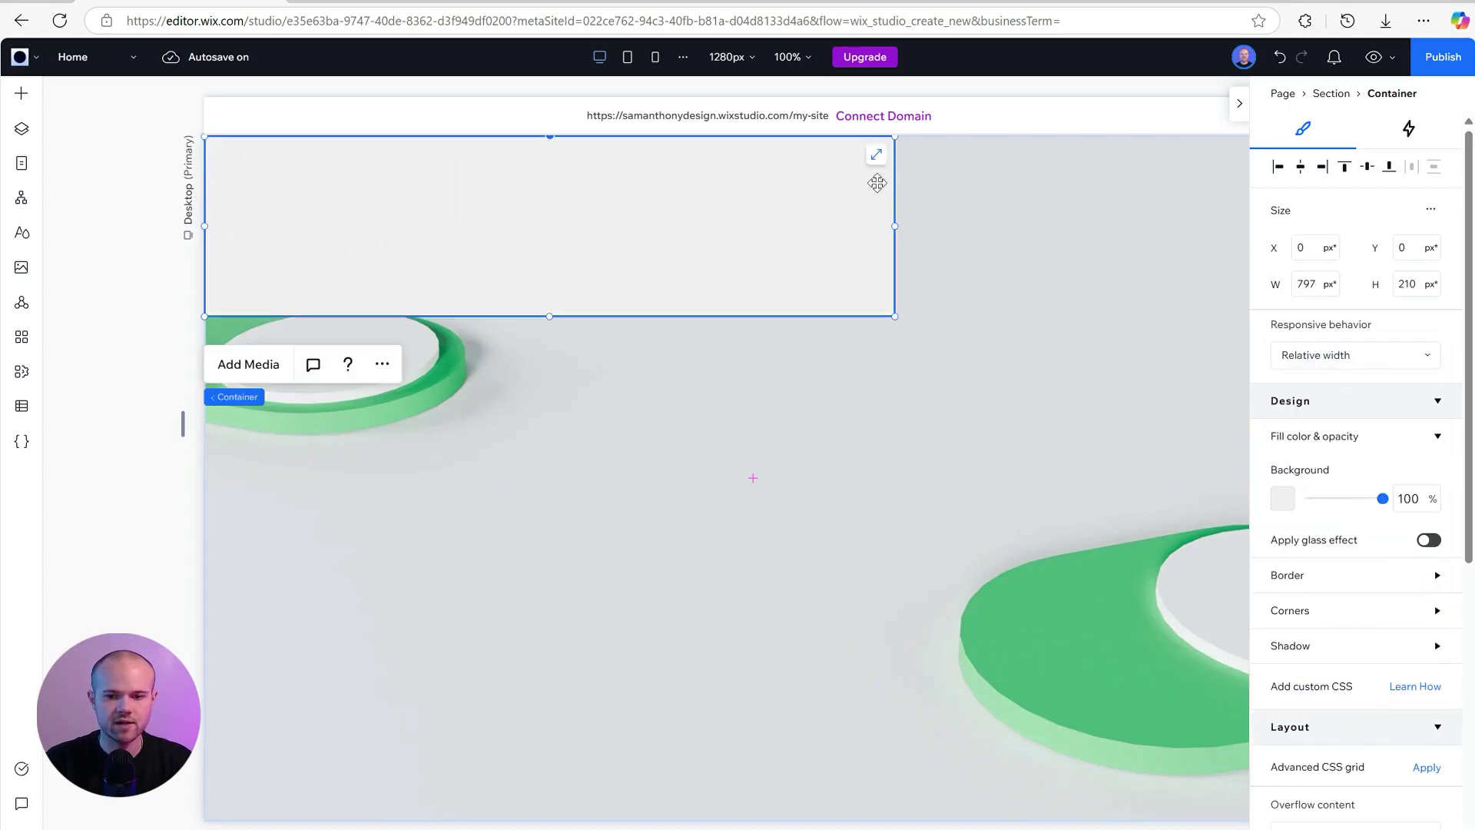
{"action": "left_click", "coordinate": [874, 155]}
{"action": "left_click_drag", "start_coordinate": [639, 315], "coordinate": [673, 204]}
Step: Set the container's background opacity to 0%
{"action": "scroll", "coordinate": [1264, 450], "scroll_direction": "down", "scroll_amount": 3}
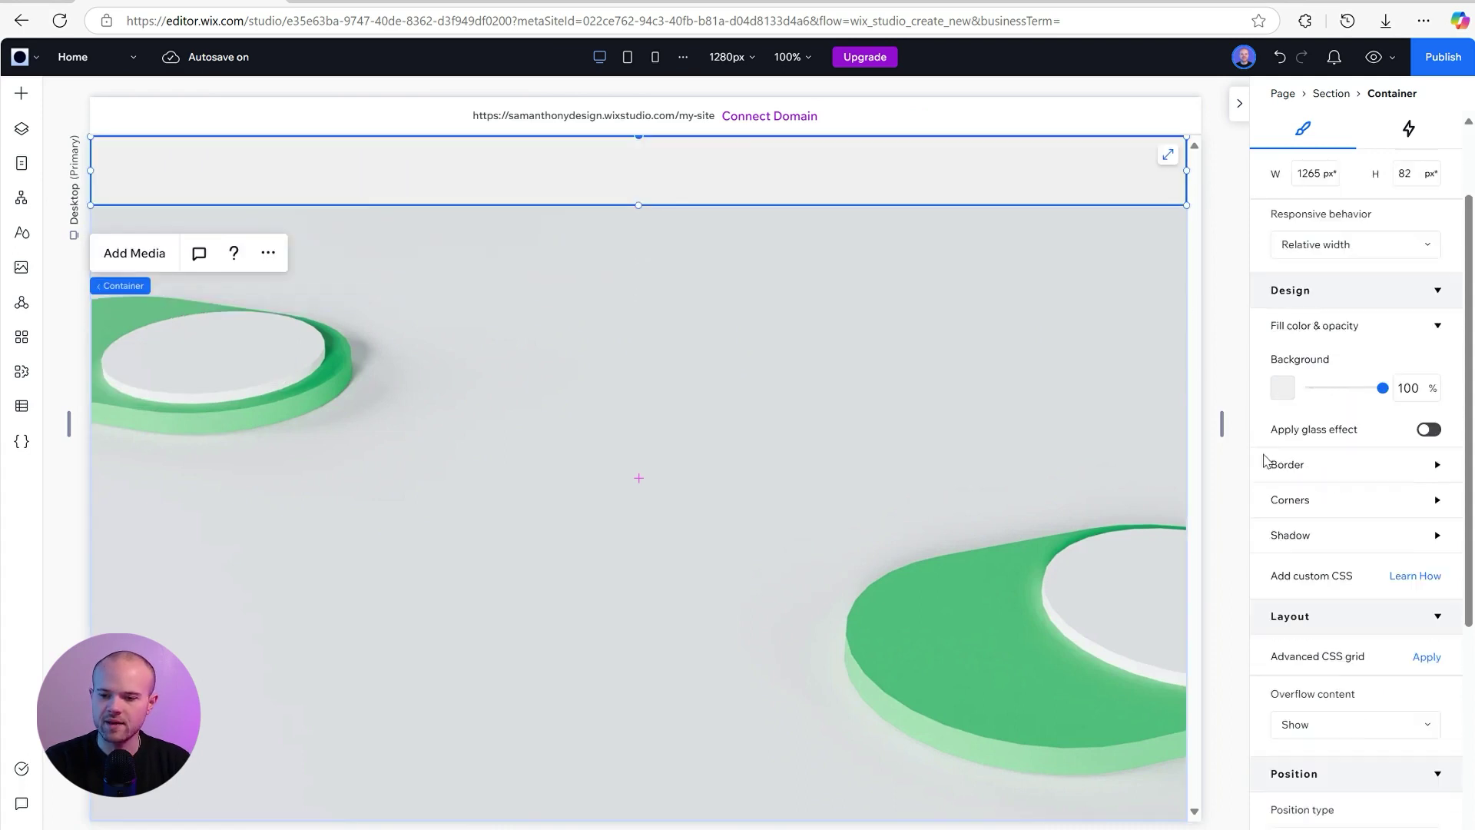
{"action": "left_click_drag", "start_coordinate": [1381, 357], "coordinate": [1283, 356]}
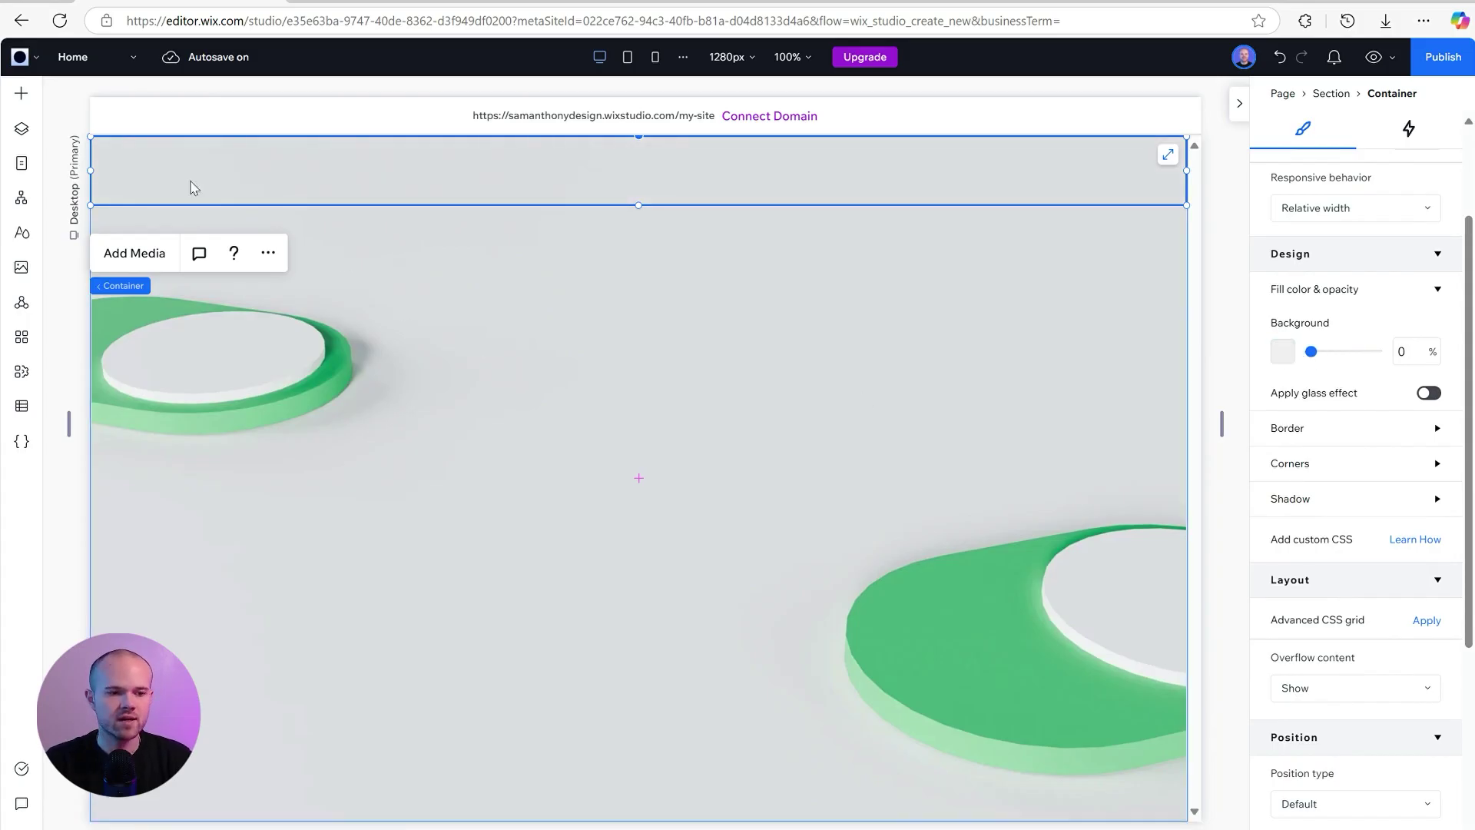
{"action": "left_click", "coordinate": [340, 171]}
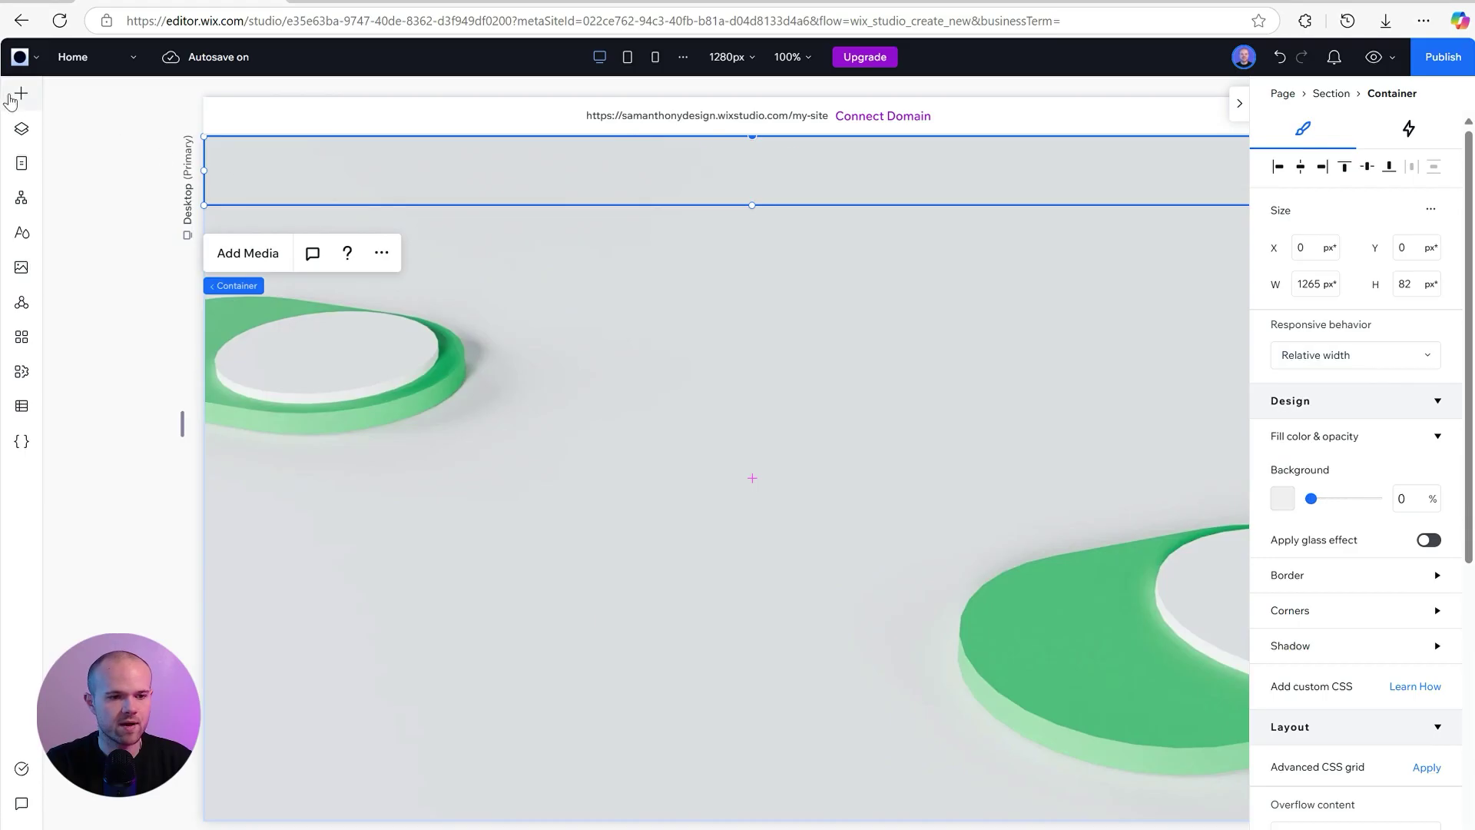
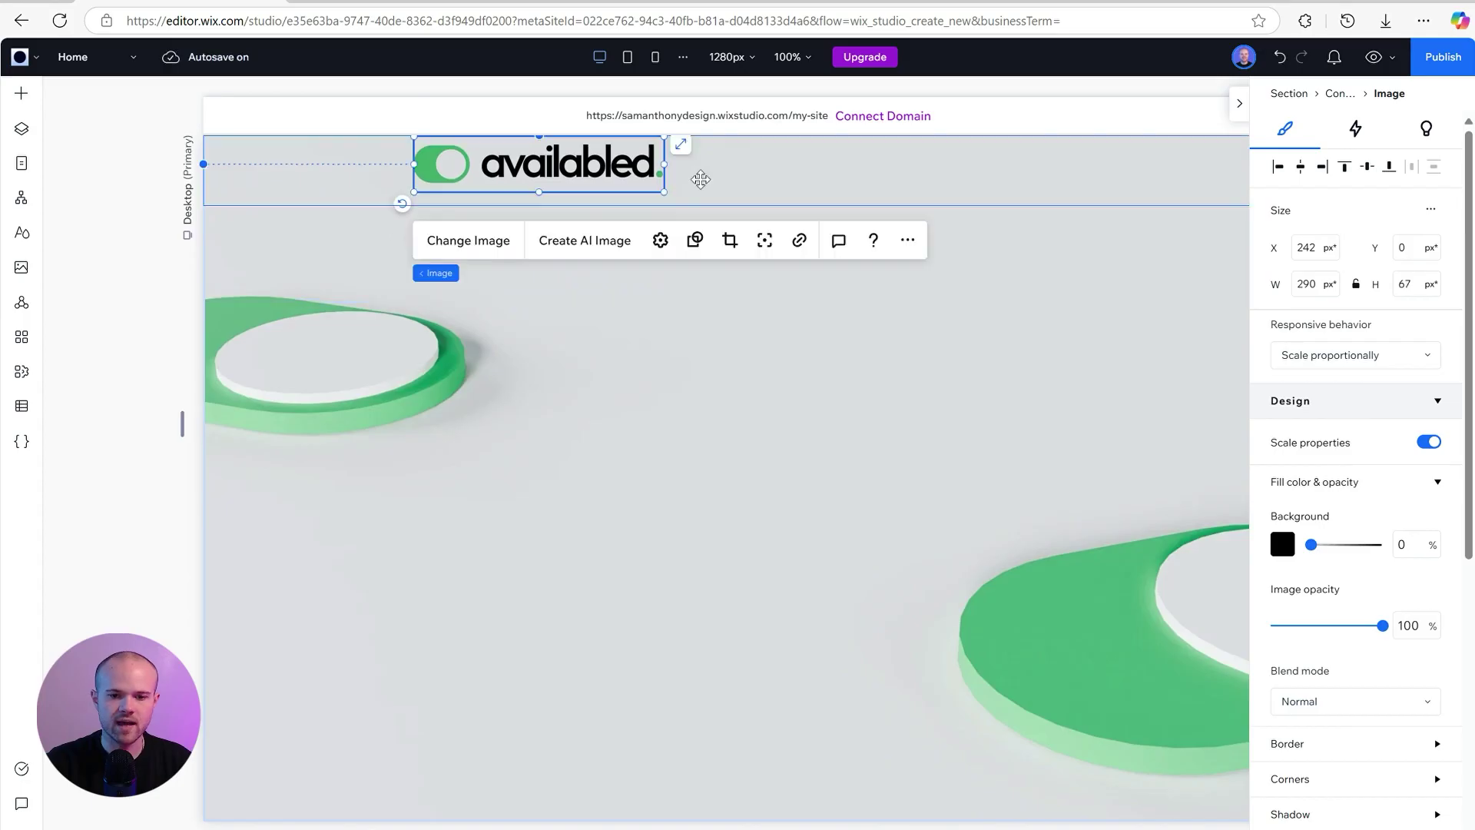
Step: Shrink the availabled logo to about 206 by 47 px and move it to the container's left end, at about X 16, Y 17
{"action": "left_click_drag", "start_coordinate": [665, 193], "coordinate": [592, 175]}
{"action": "left_click_drag", "start_coordinate": [488, 158], "coordinate": [291, 172]}
{"action": "left_click", "coordinate": [130, 523]}
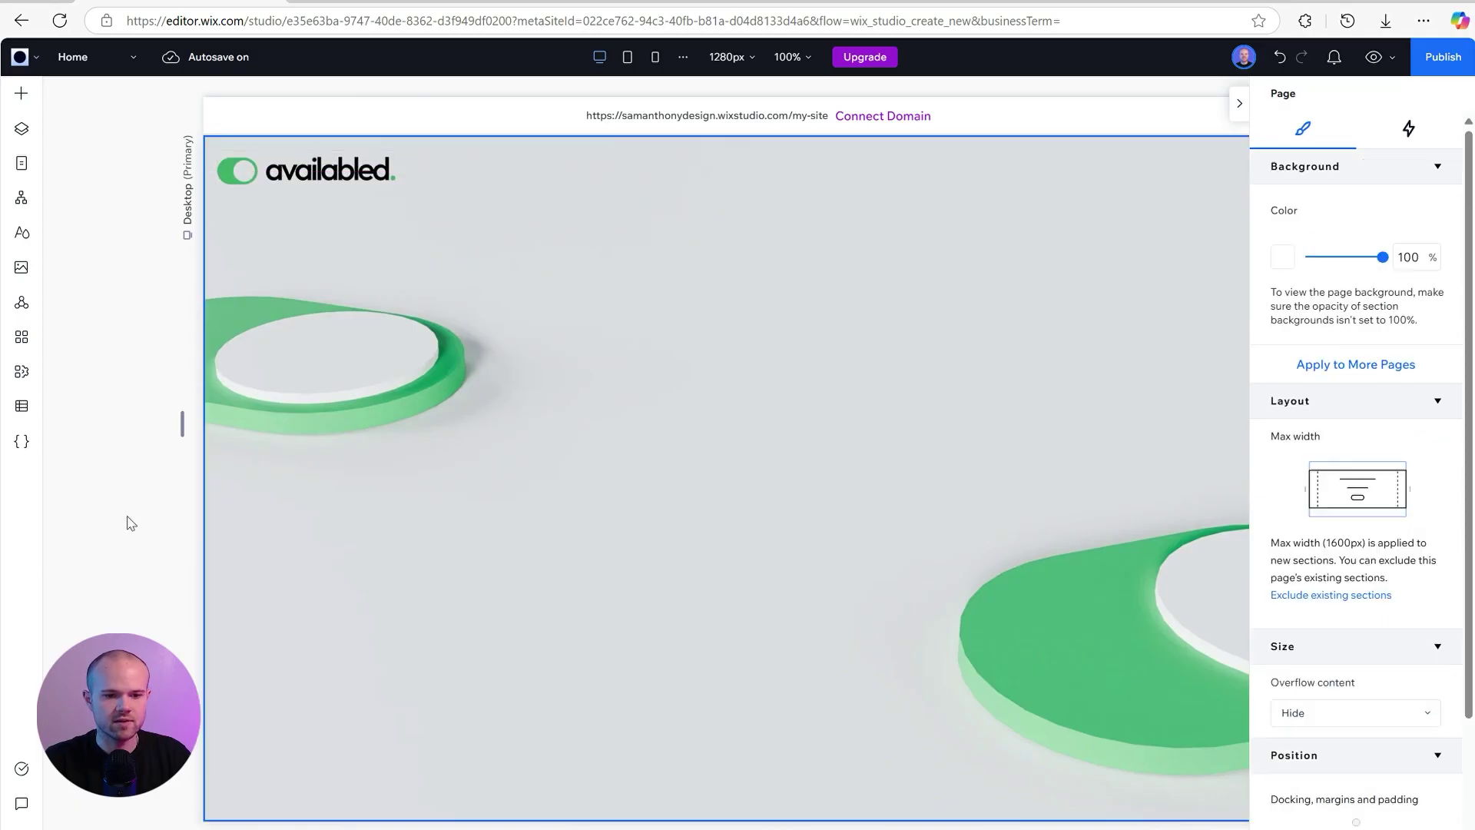
Step: Resize the canvas to check how the logo scales at other screen widths
{"action": "left_click_drag", "start_coordinate": [180, 426], "coordinate": [262, 432]}
{"action": "left_click", "coordinate": [237, 382]}
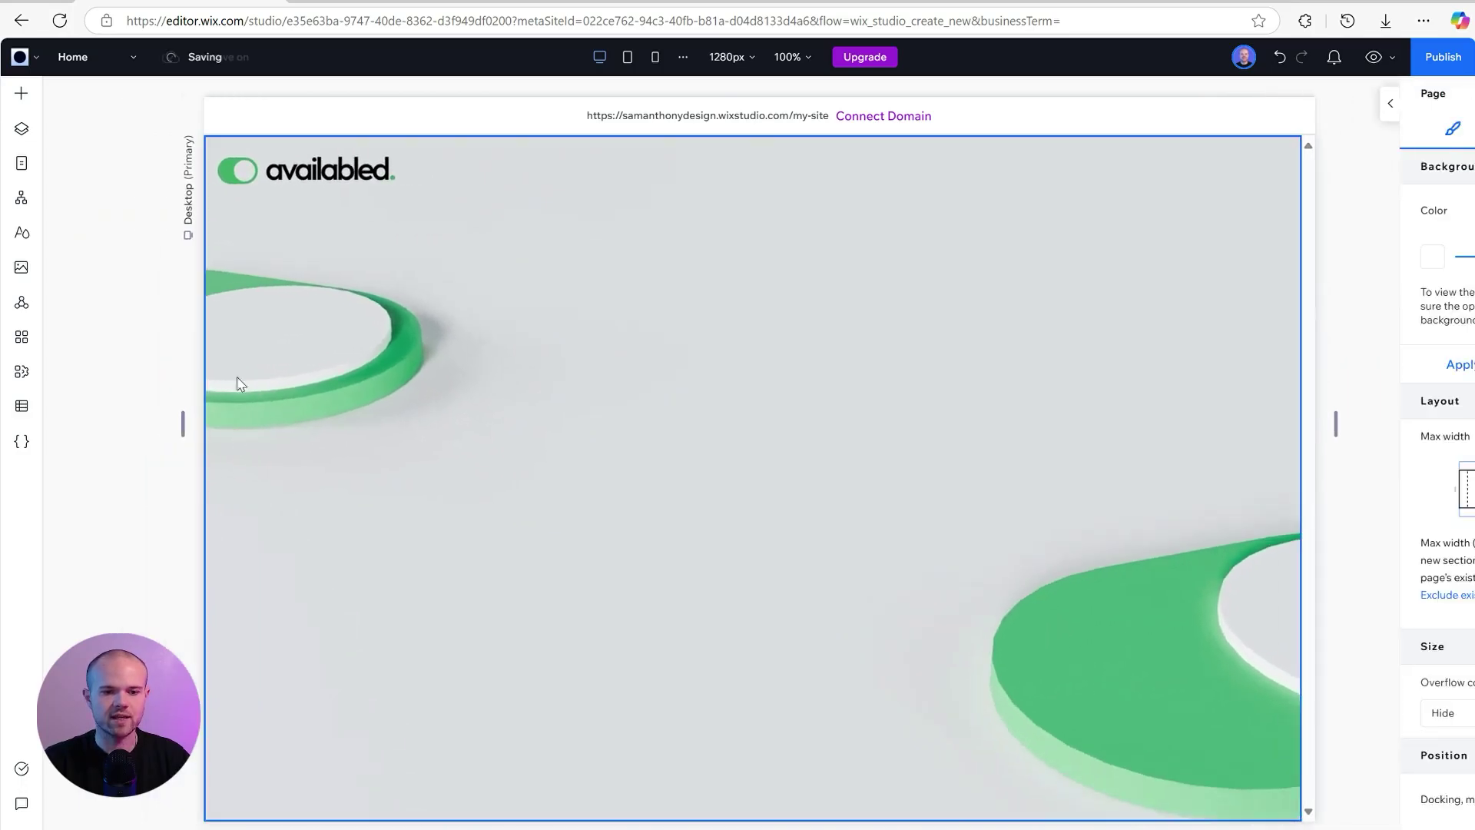
{"action": "left_click", "coordinate": [230, 377]}
{"action": "left_click", "coordinate": [100, 332]}
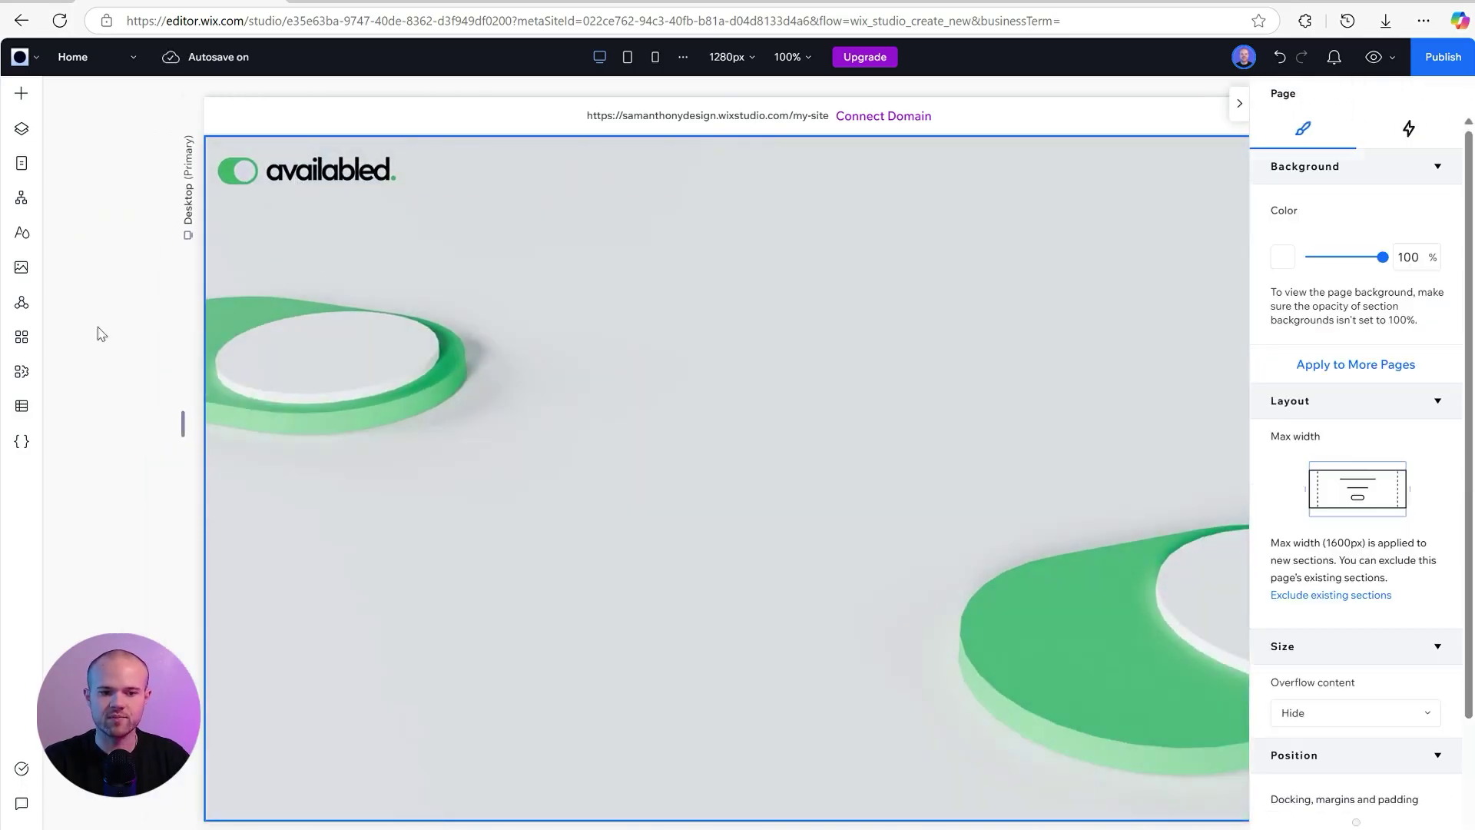
Step: Change the logo image's responsive behavior to Fixed
{"action": "left_click", "coordinate": [298, 179]}
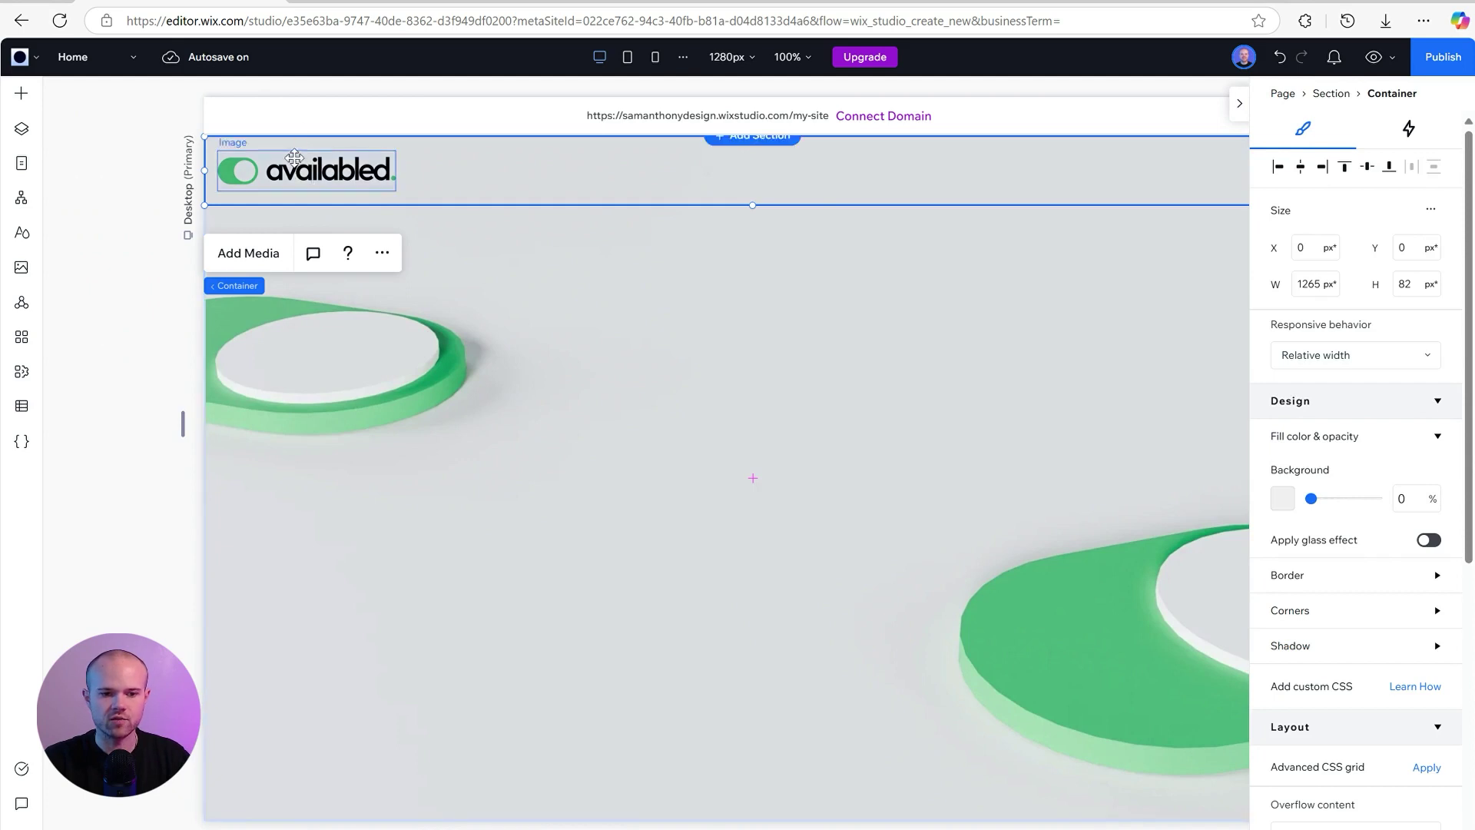
{"action": "left_click", "coordinate": [294, 157]}
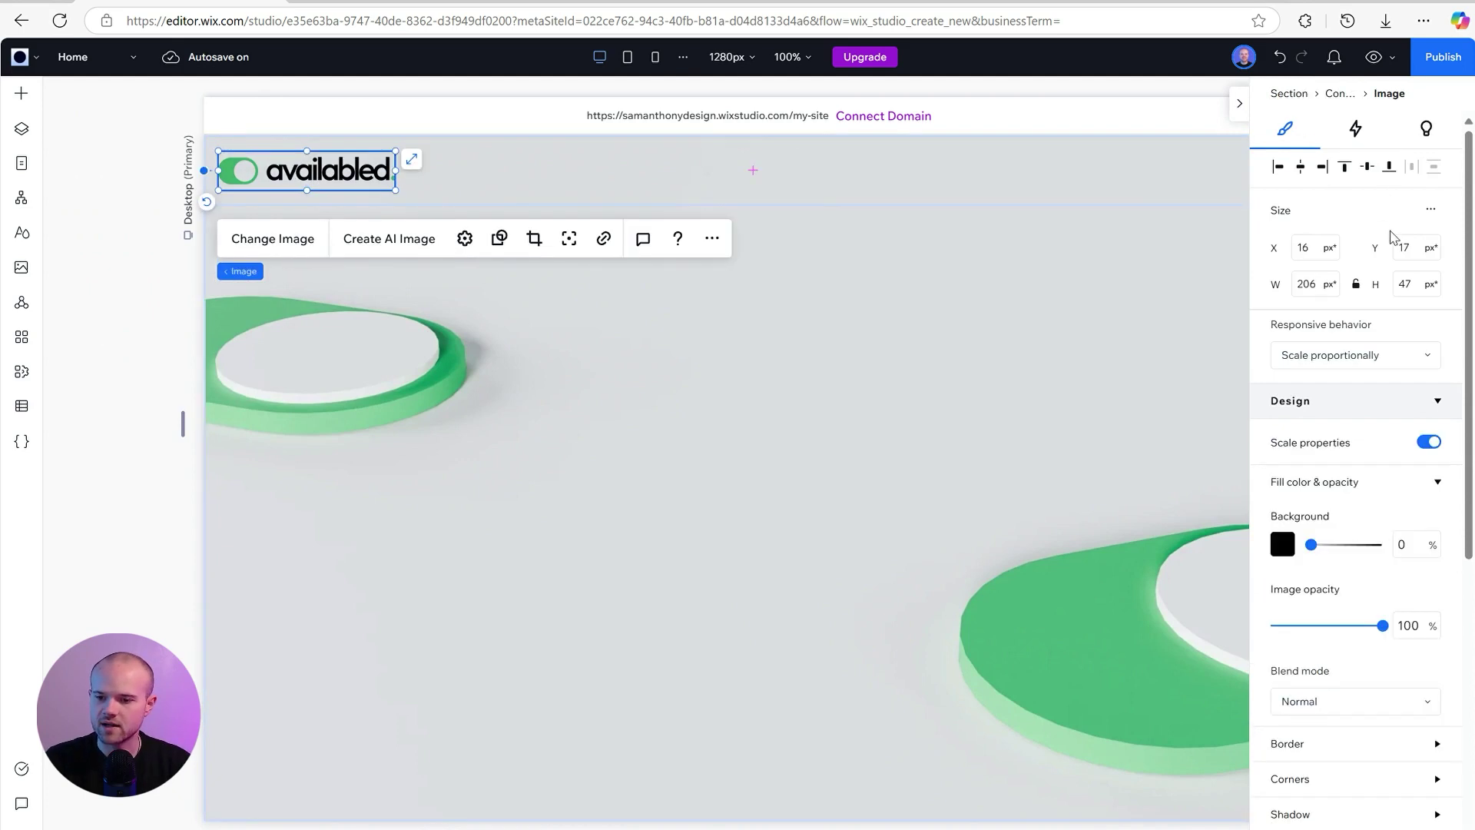
{"action": "mouse_move", "coordinate": [1434, 328]}
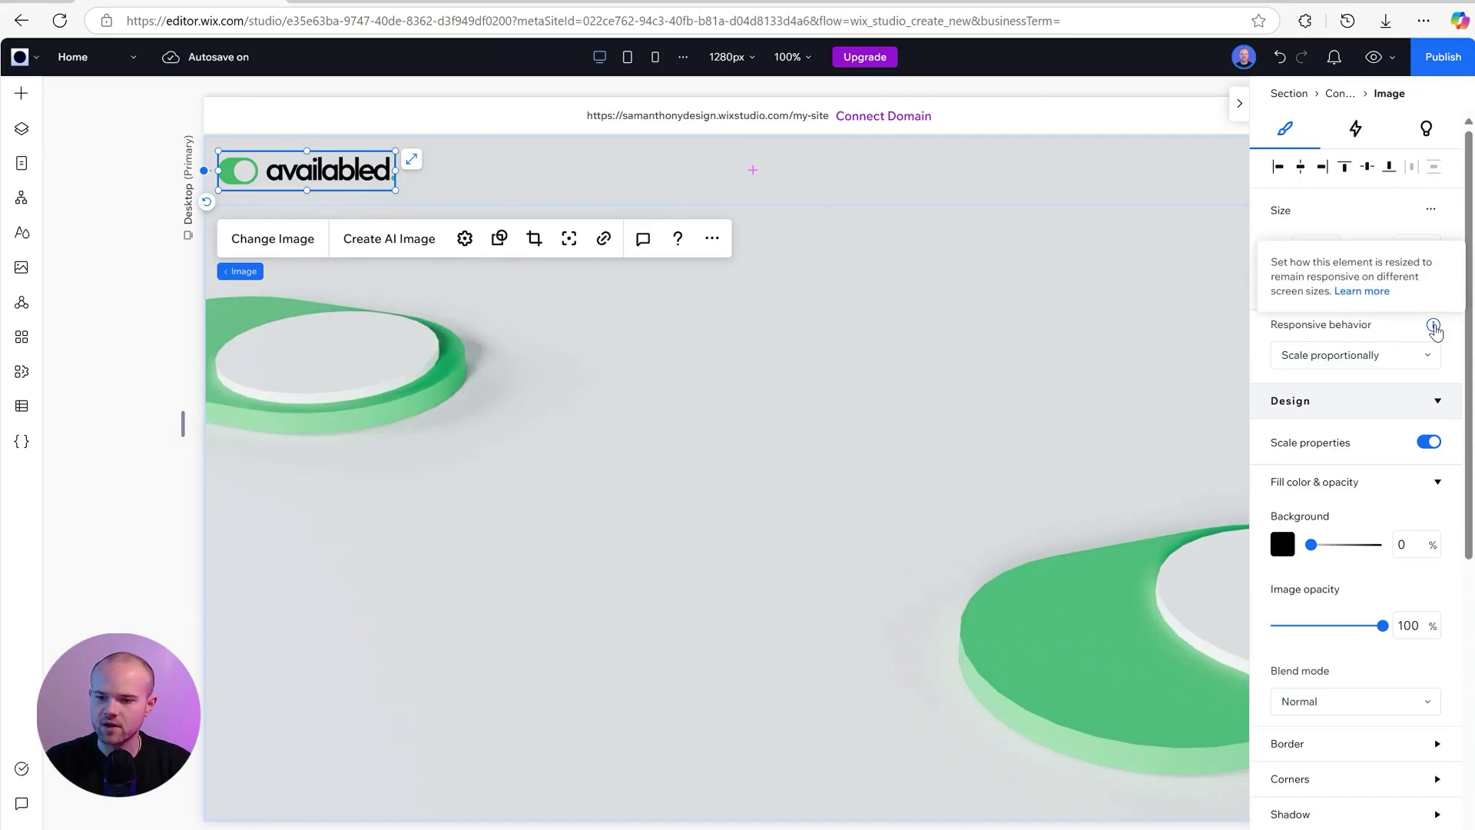
{"action": "left_click", "coordinate": [1303, 364]}
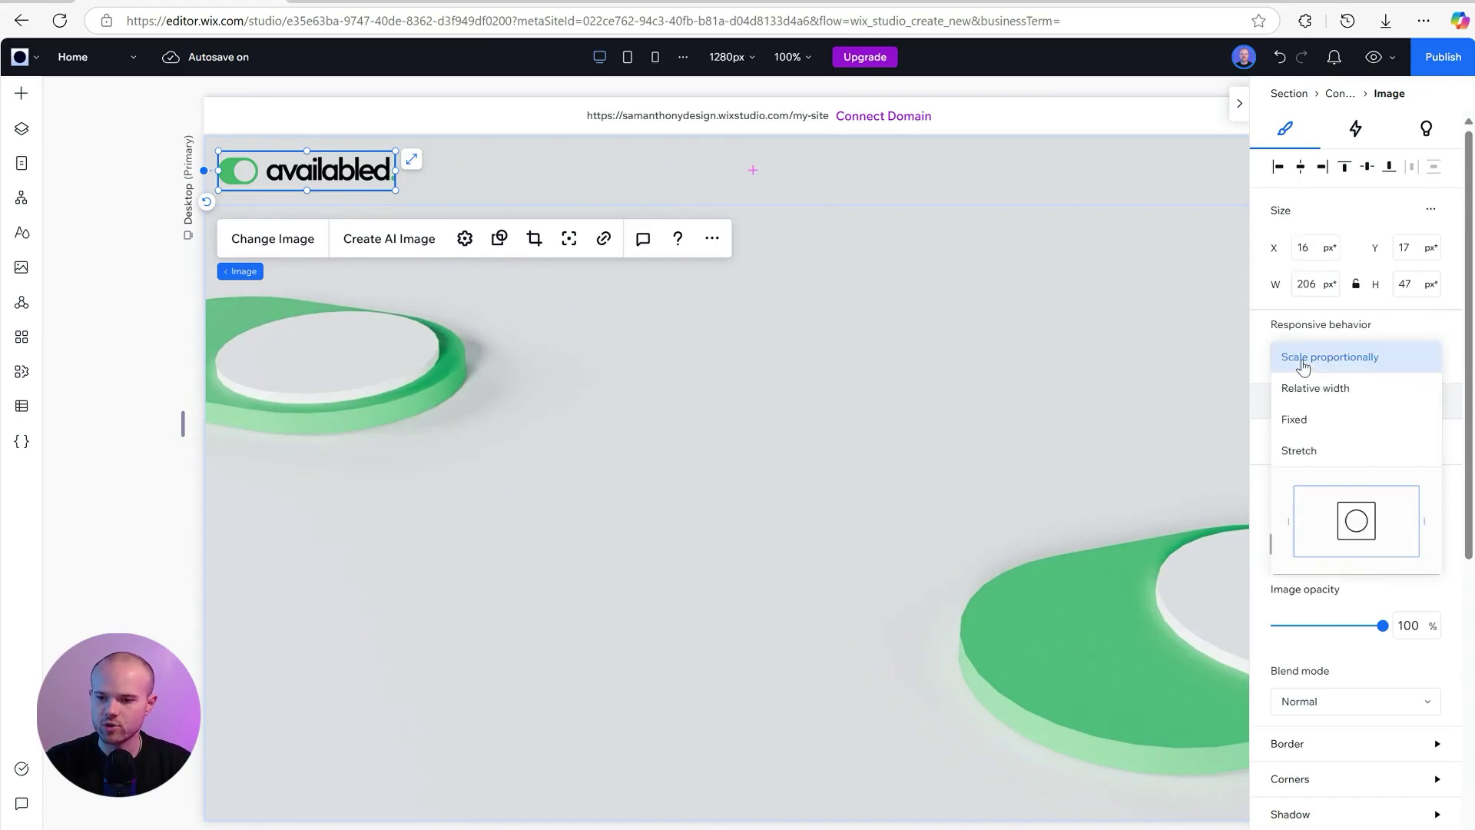
{"action": "left_click", "coordinate": [1305, 422]}
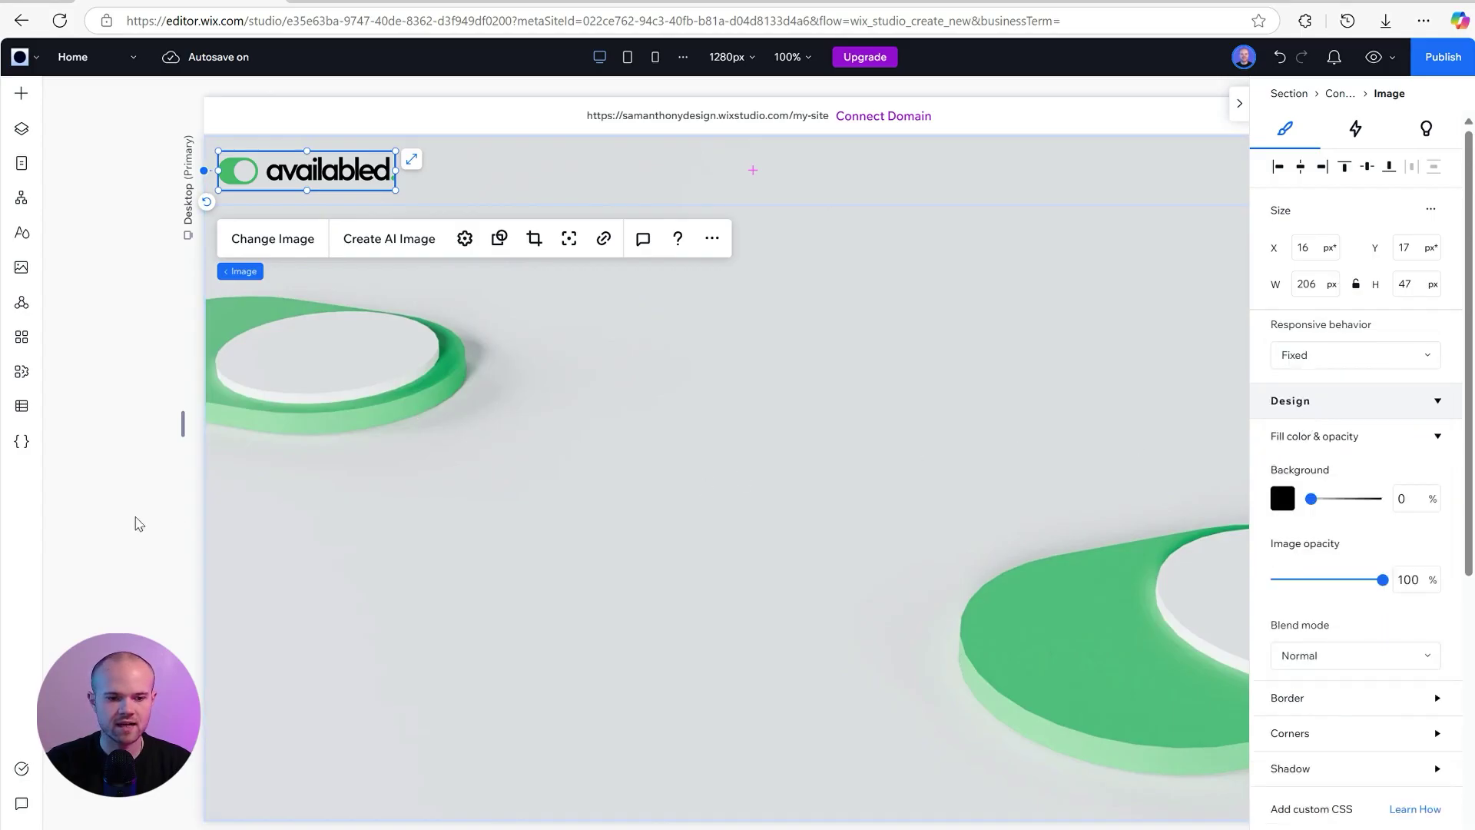
Step: Resize the canvas width again to check the logo with its Fixed setting
{"action": "left_click", "coordinate": [430, 448]}
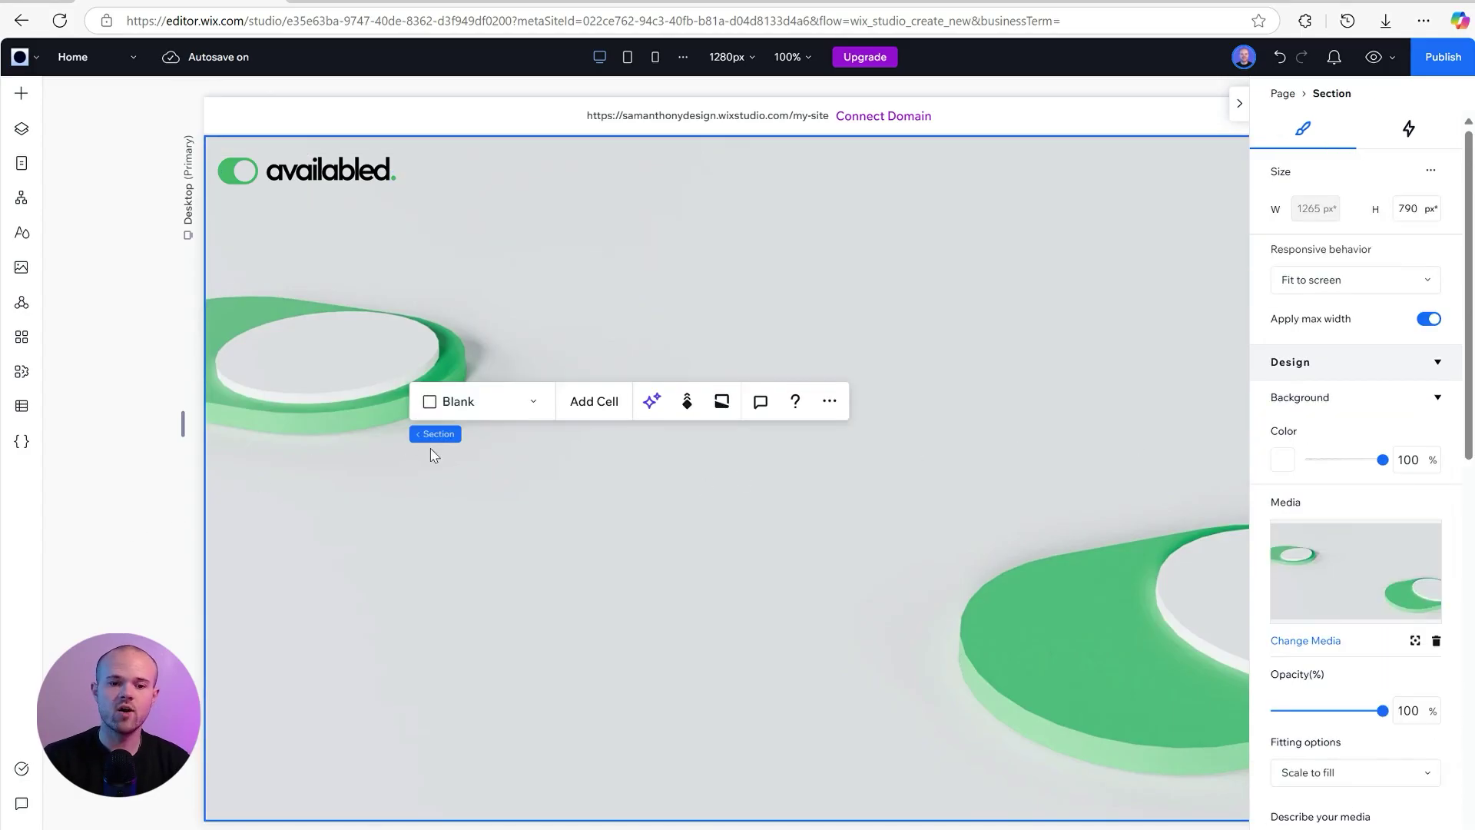
{"action": "left_click", "coordinate": [141, 532]}
{"action": "left_click_drag", "start_coordinate": [181, 422], "coordinate": [118, 455]}
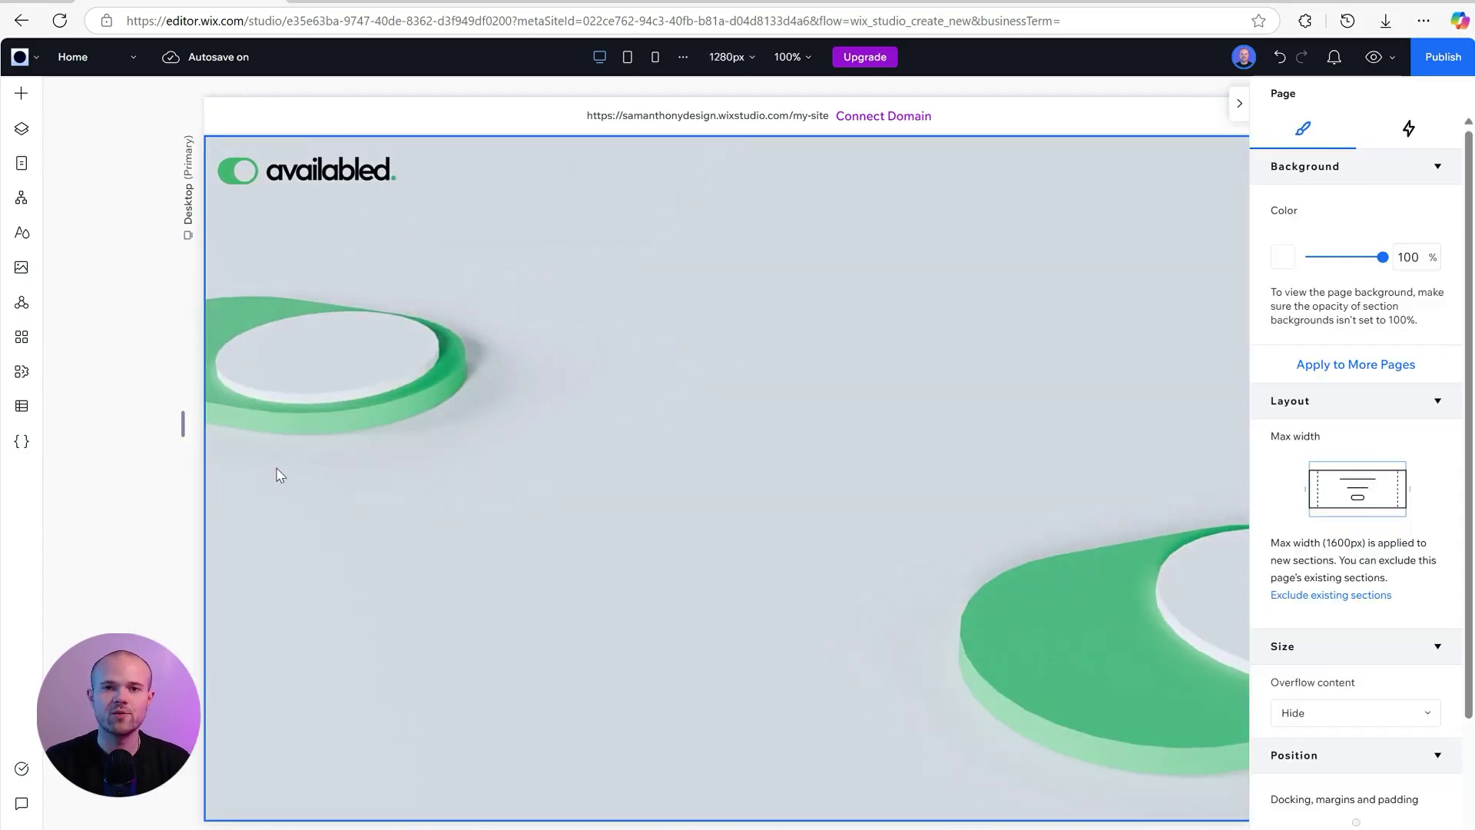
Step: Add the first horizontal menu style to the header container and move it to the right end, at about X 942, Y 23
{"action": "left_click", "coordinate": [22, 96]}
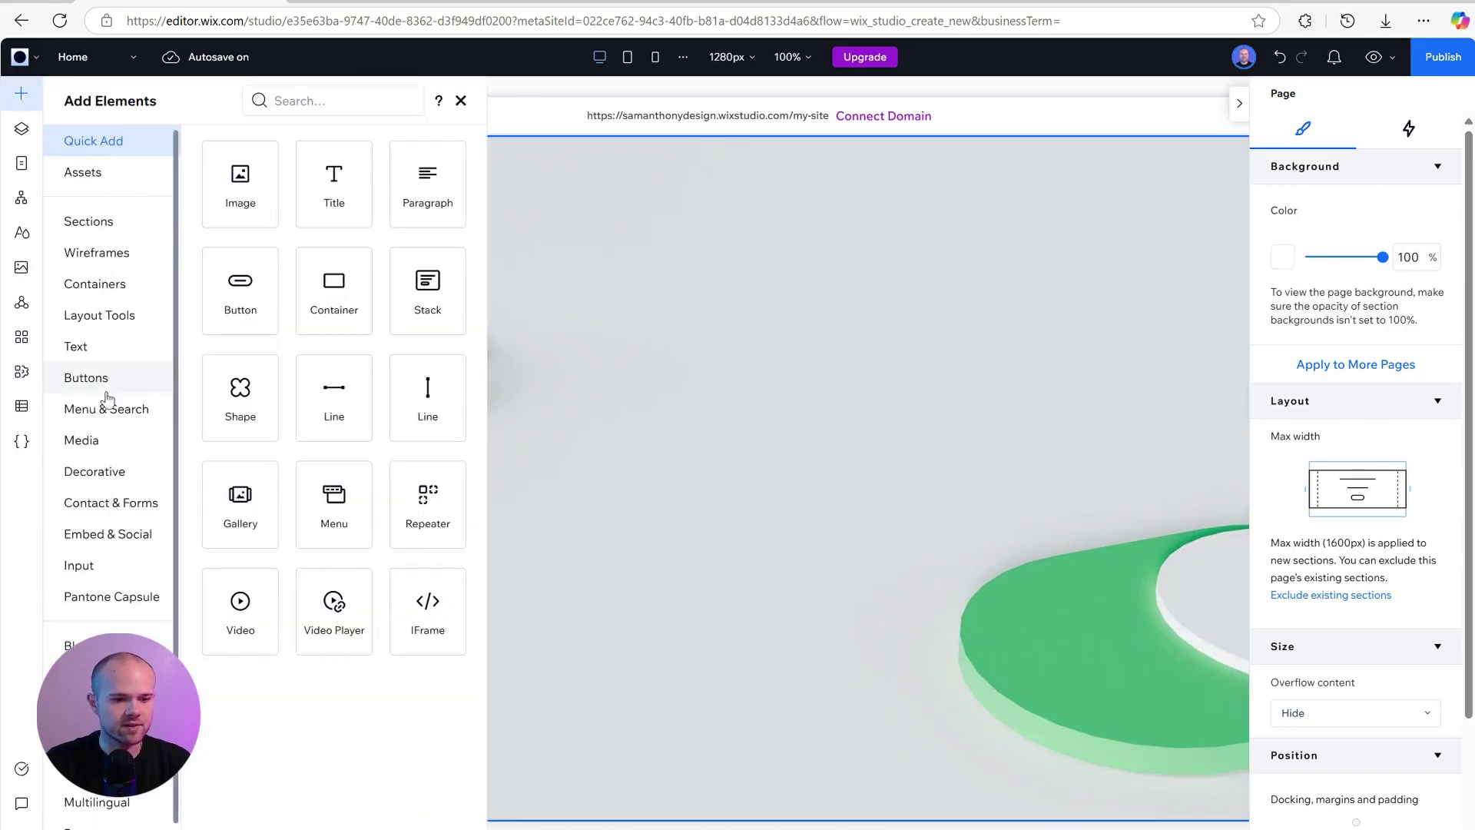
{"action": "left_click", "coordinate": [98, 422]}
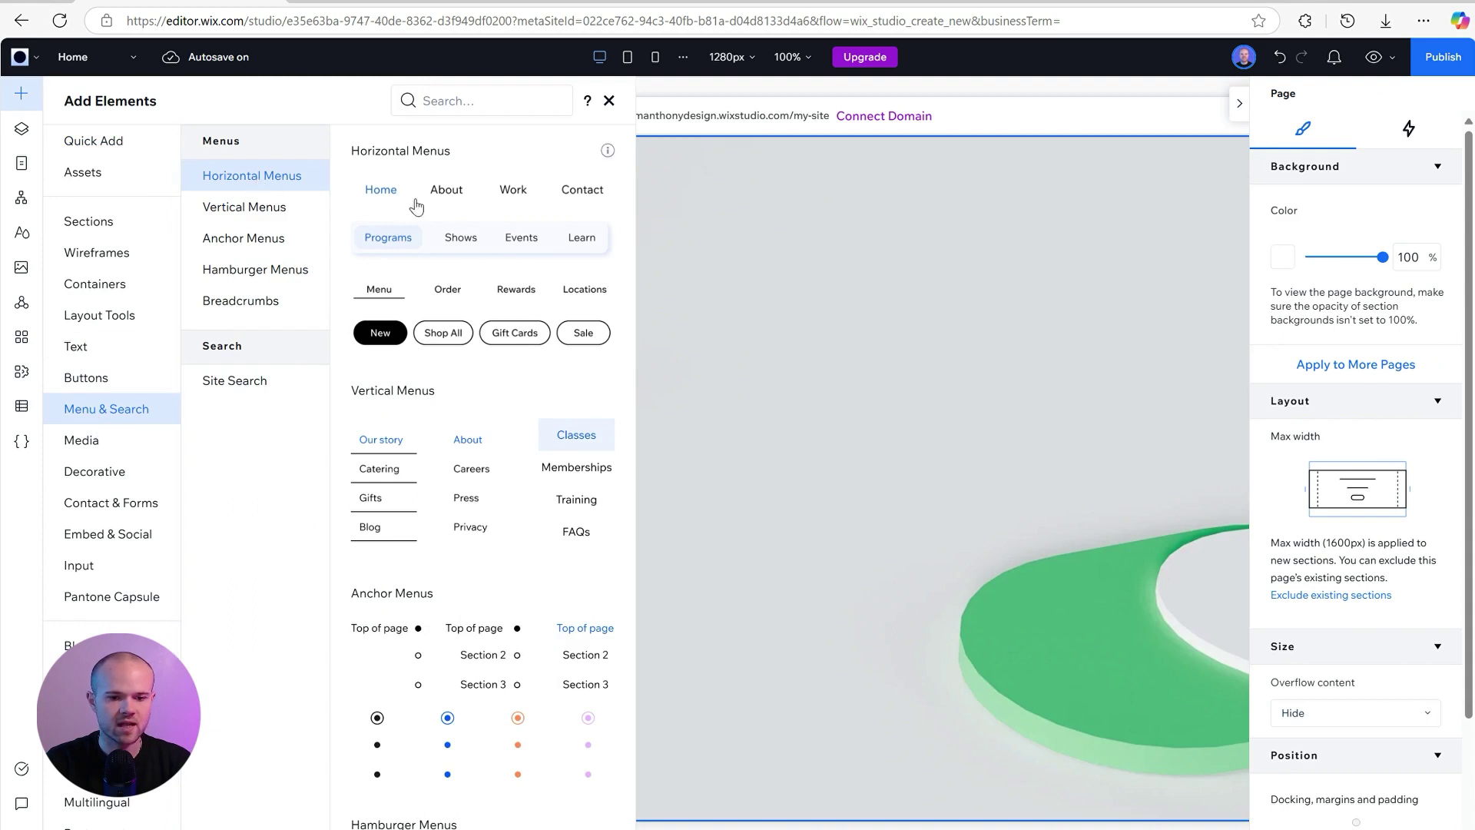
{"action": "left_click_drag", "start_coordinate": [397, 206], "coordinate": [861, 176]}
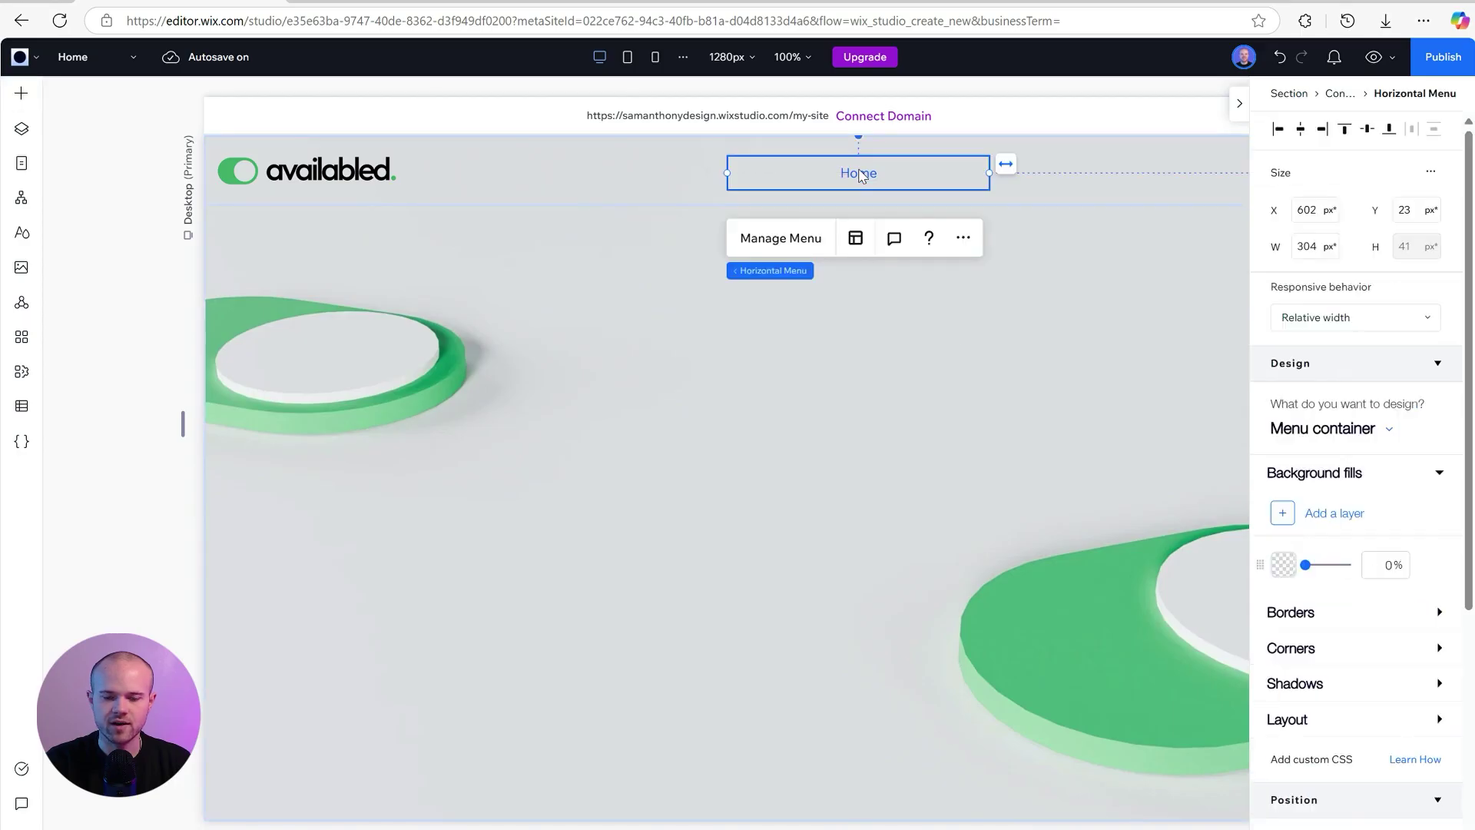
{"action": "scroll", "coordinate": [951, 336], "scroll_direction": "right", "scroll_amount": 3}
{"action": "left_click_drag", "start_coordinate": [695, 172], "coordinate": [990, 173]}
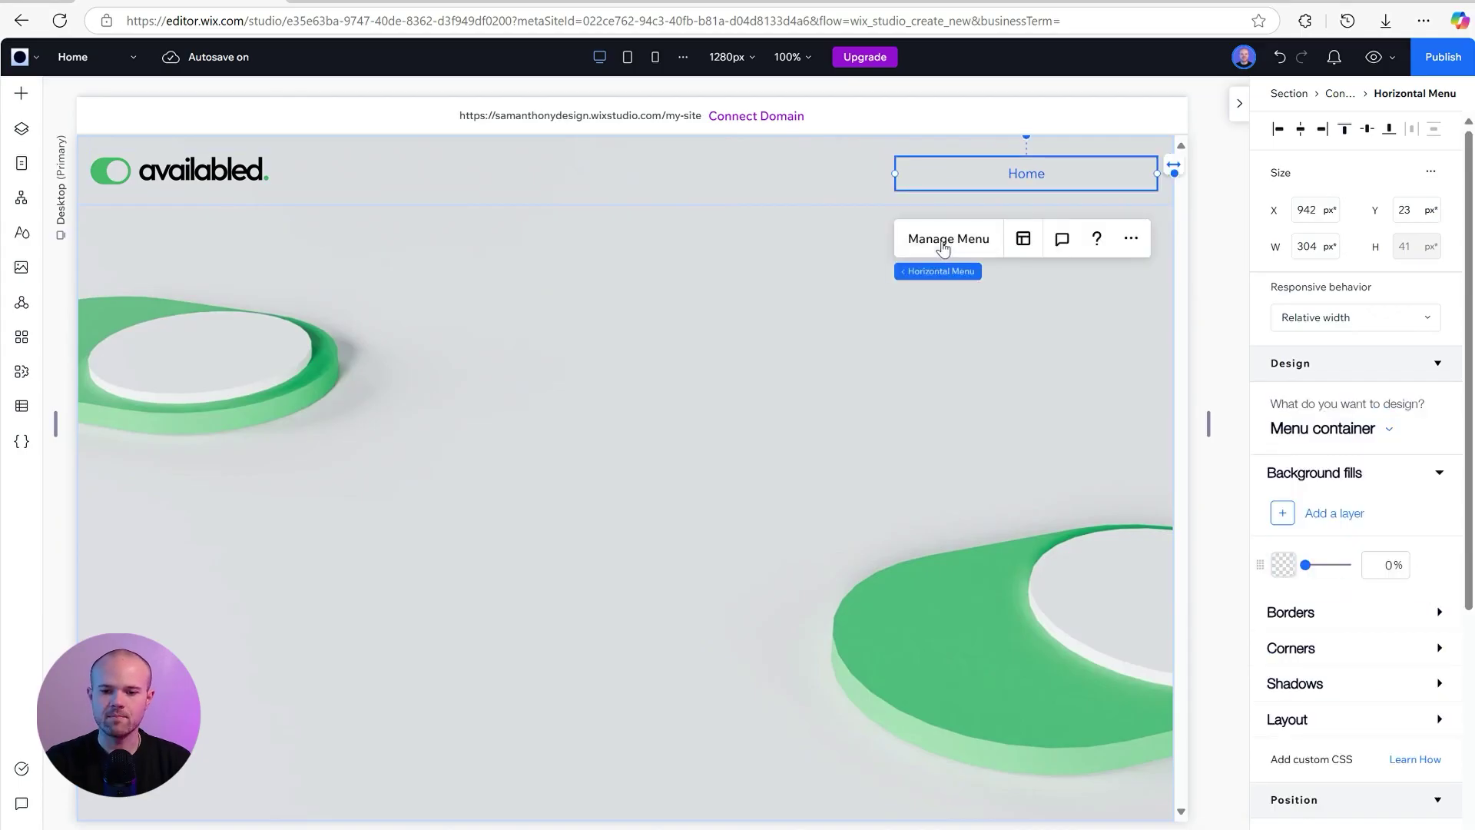
Step: Review which site menu the horizontal menu displays, and open the list of site pages
{"action": "left_click", "coordinate": [954, 239]}
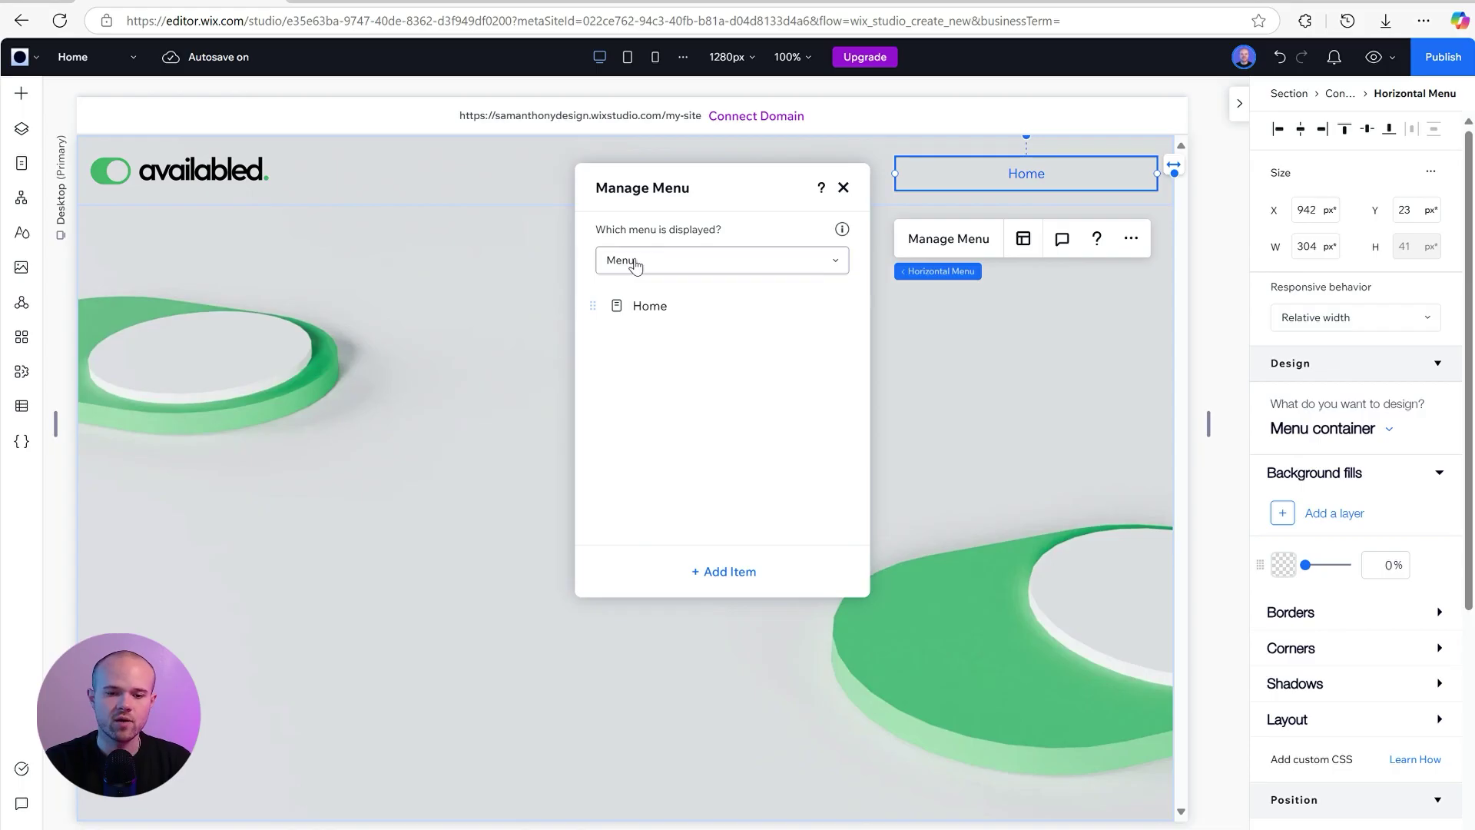
{"action": "left_click", "coordinate": [810, 265]}
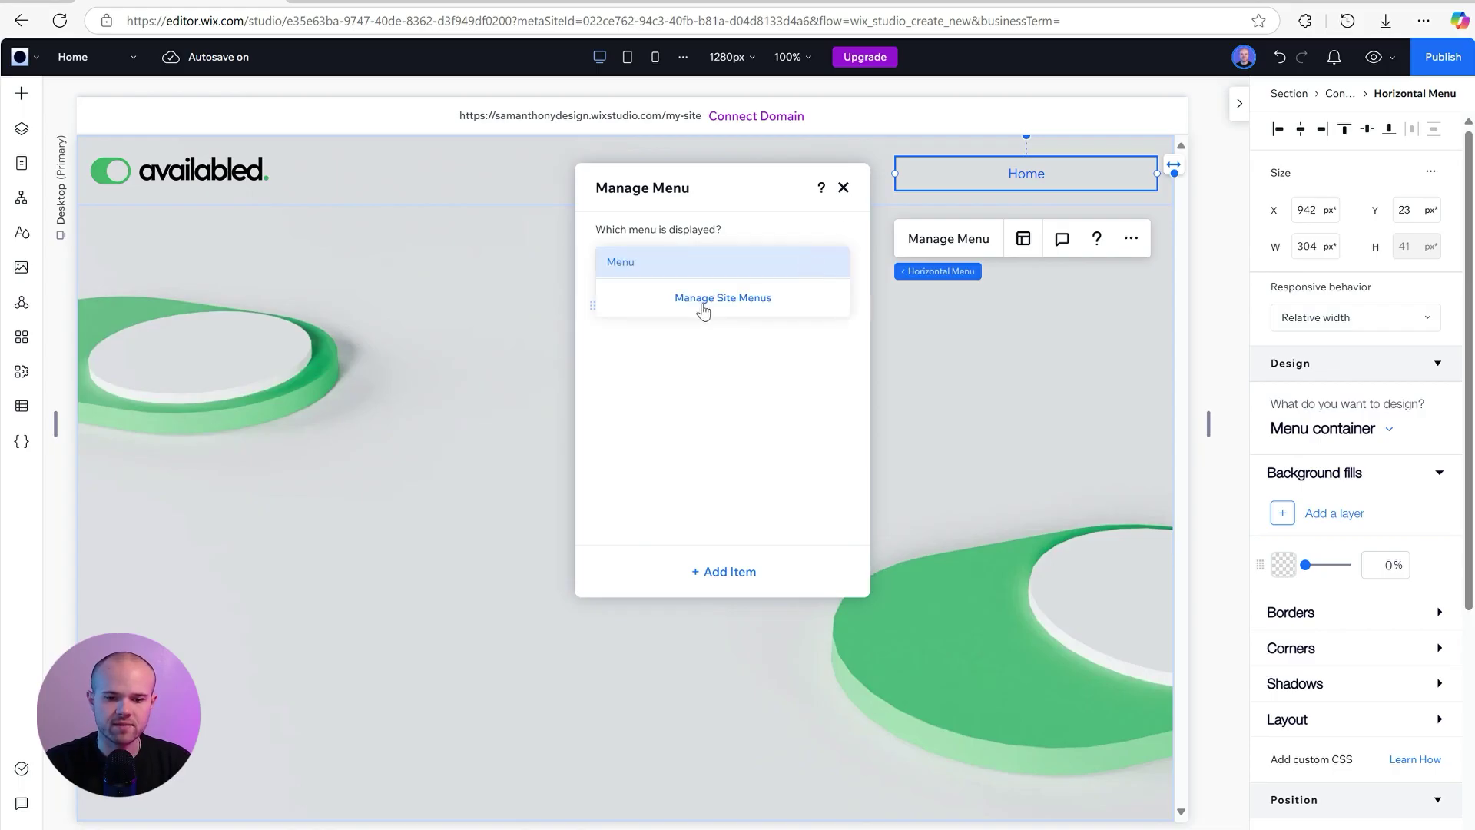
{"action": "left_click", "coordinate": [628, 273]}
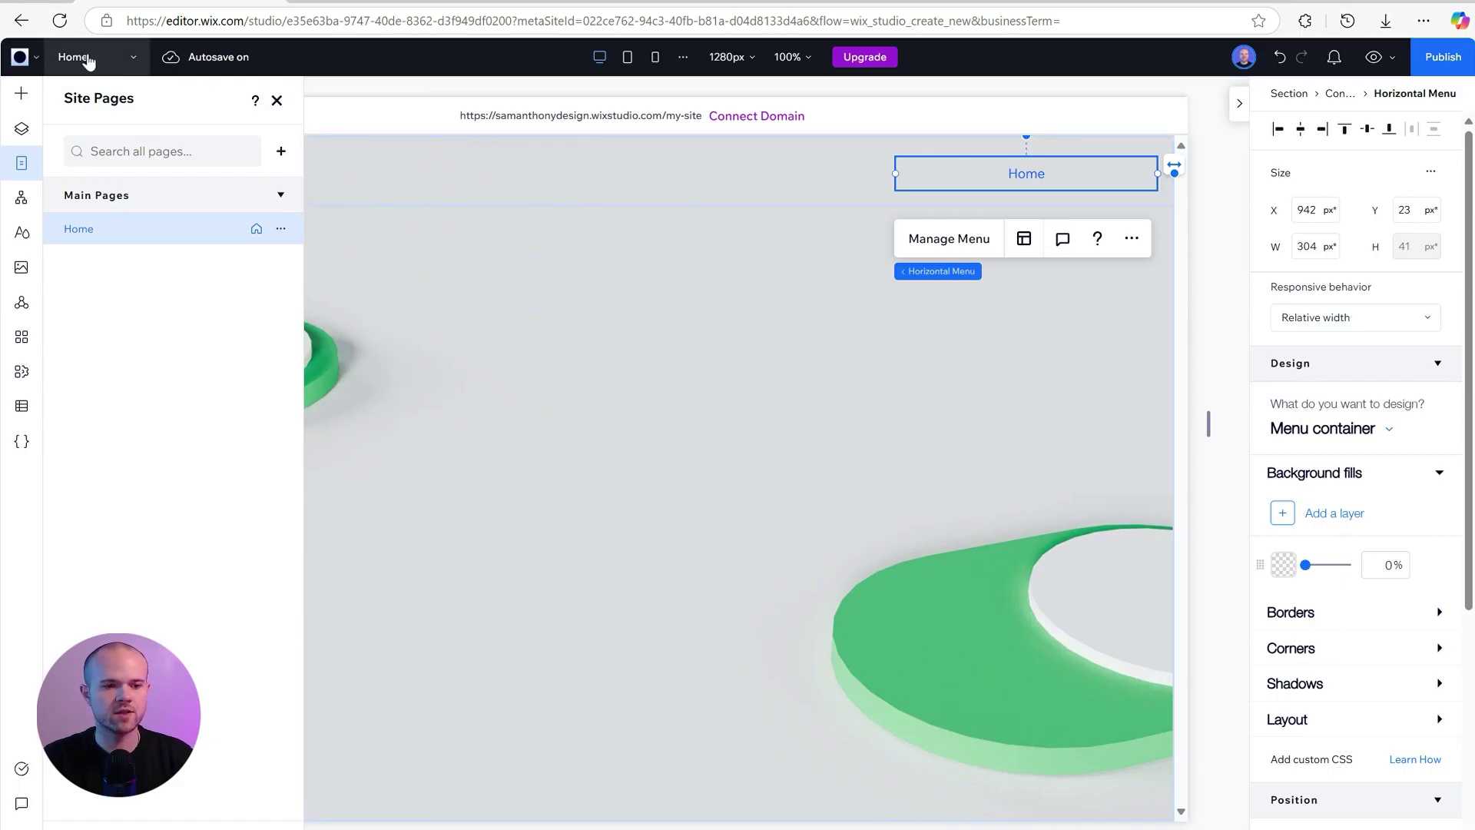
{"action": "left_click", "coordinate": [111, 59]}
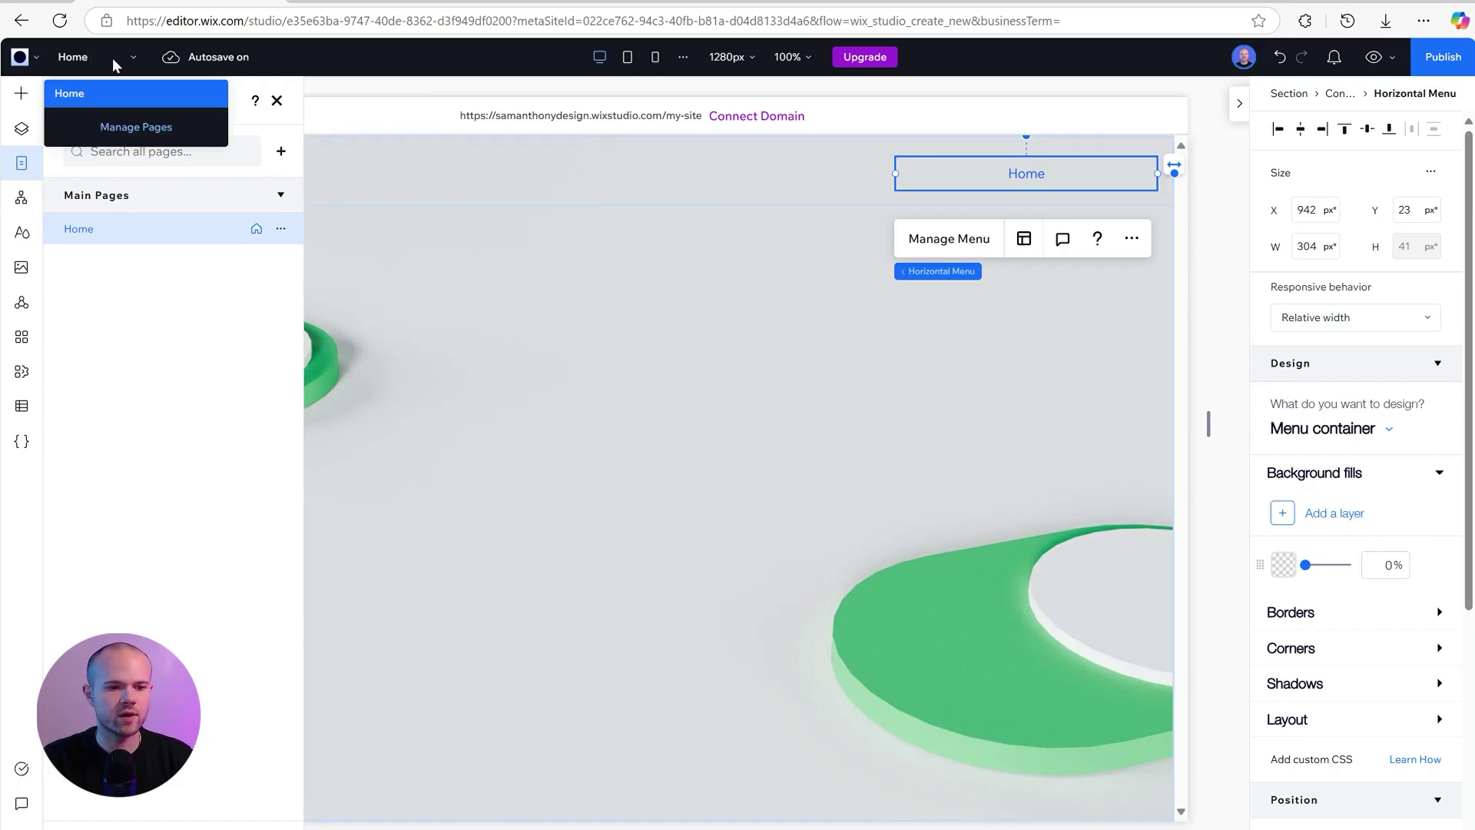
{"action": "left_click", "coordinate": [135, 128]}
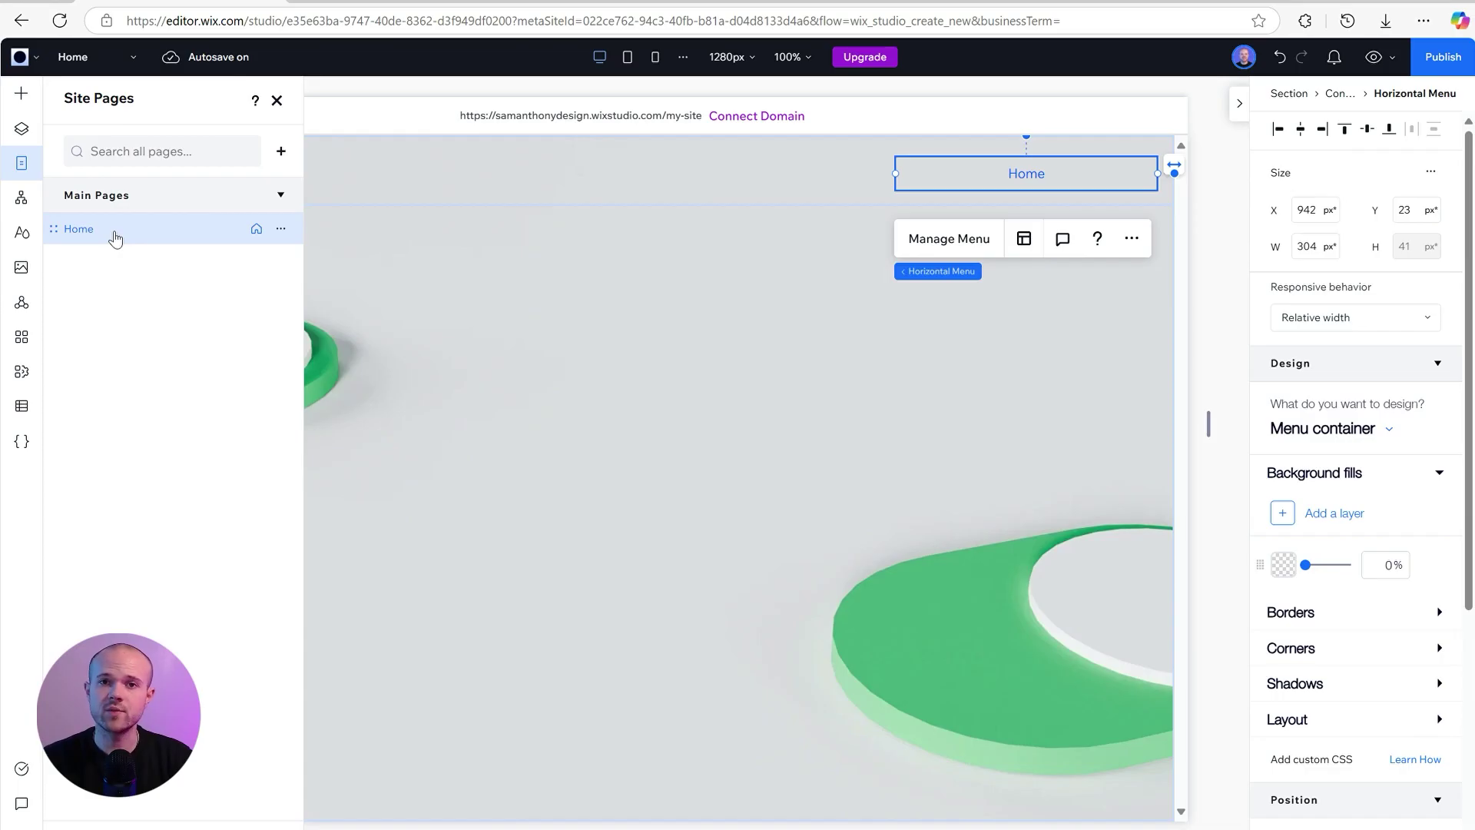
Step: Add three new pages named Features, Pricing and Get Started to the site's main pages
{"action": "left_click", "coordinate": [282, 154]}
{"action": "left_click", "coordinate": [329, 220]}
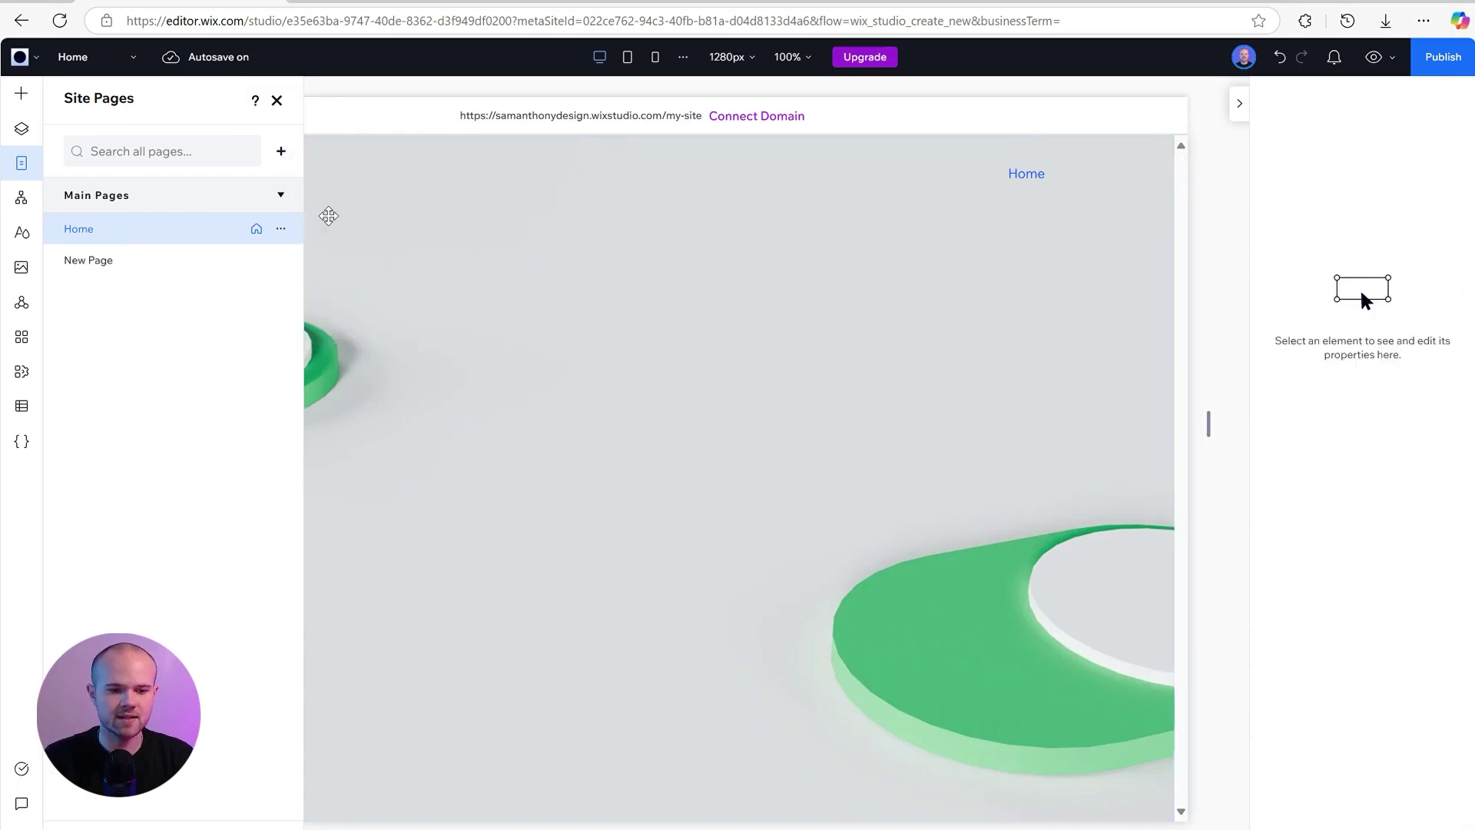
{"action": "type", "text": "Features"}
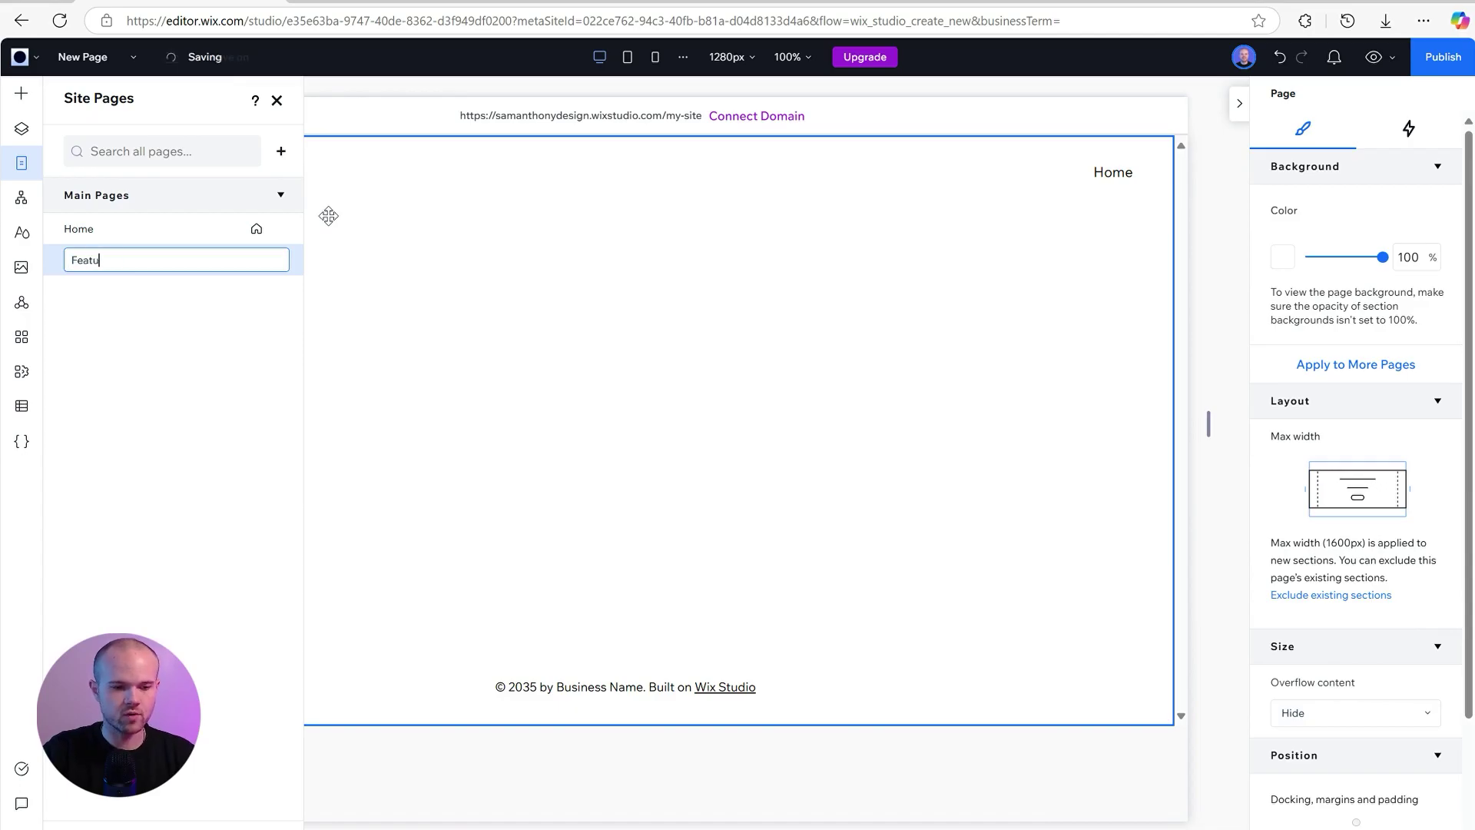
{"action": "key", "text": "Return"}
{"action": "left_click", "coordinate": [281, 151]}
{"action": "left_click", "coordinate": [328, 219]}
{"action": "type", "text": "Pricing"}
{"action": "key", "text": "Return"}
{"action": "left_click", "coordinate": [281, 151]}
{"action": "left_click", "coordinate": [336, 218]}
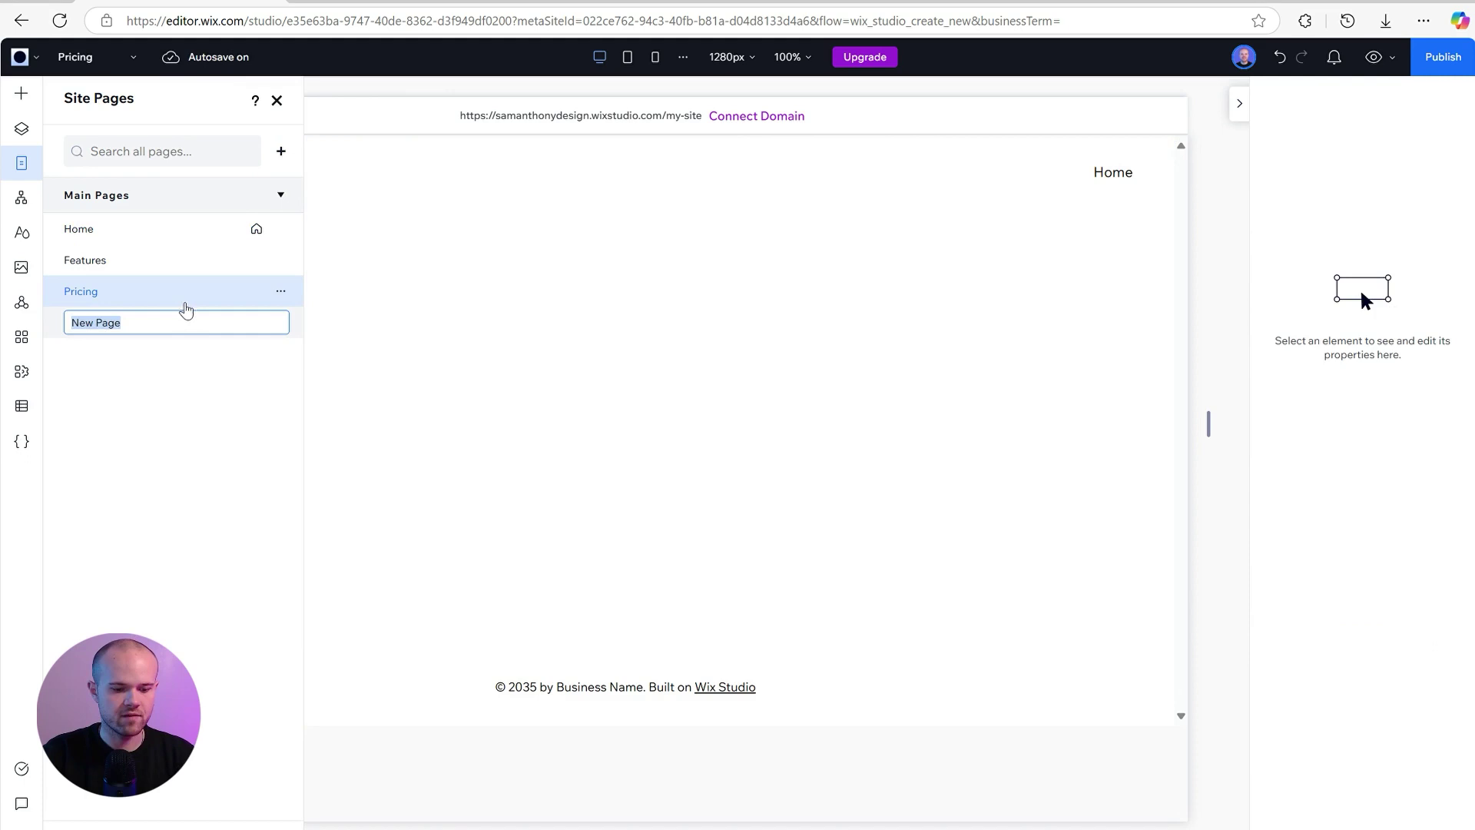
{"action": "type", "text": "Get Started"}
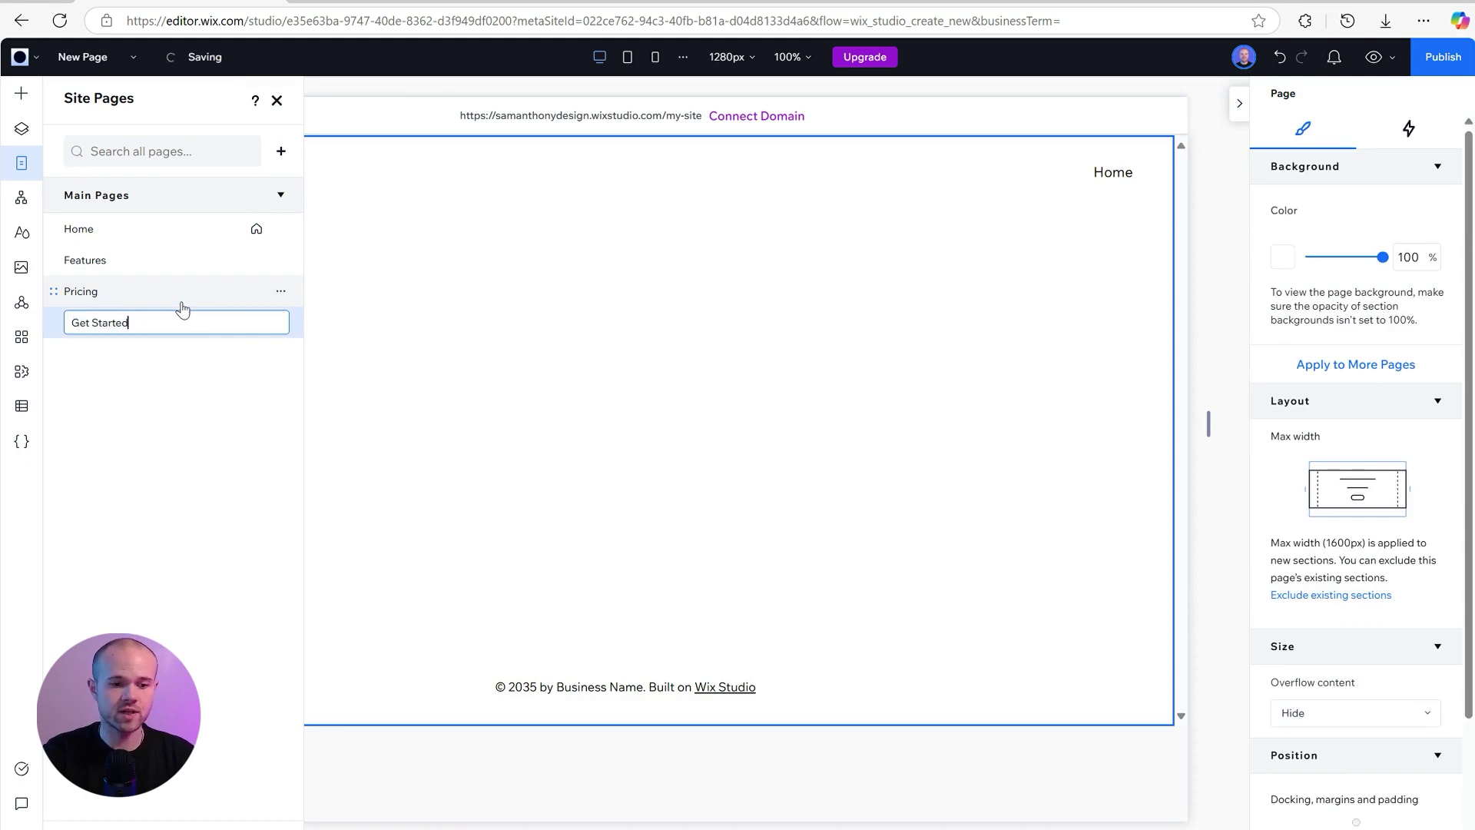
{"action": "key", "text": "Return"}
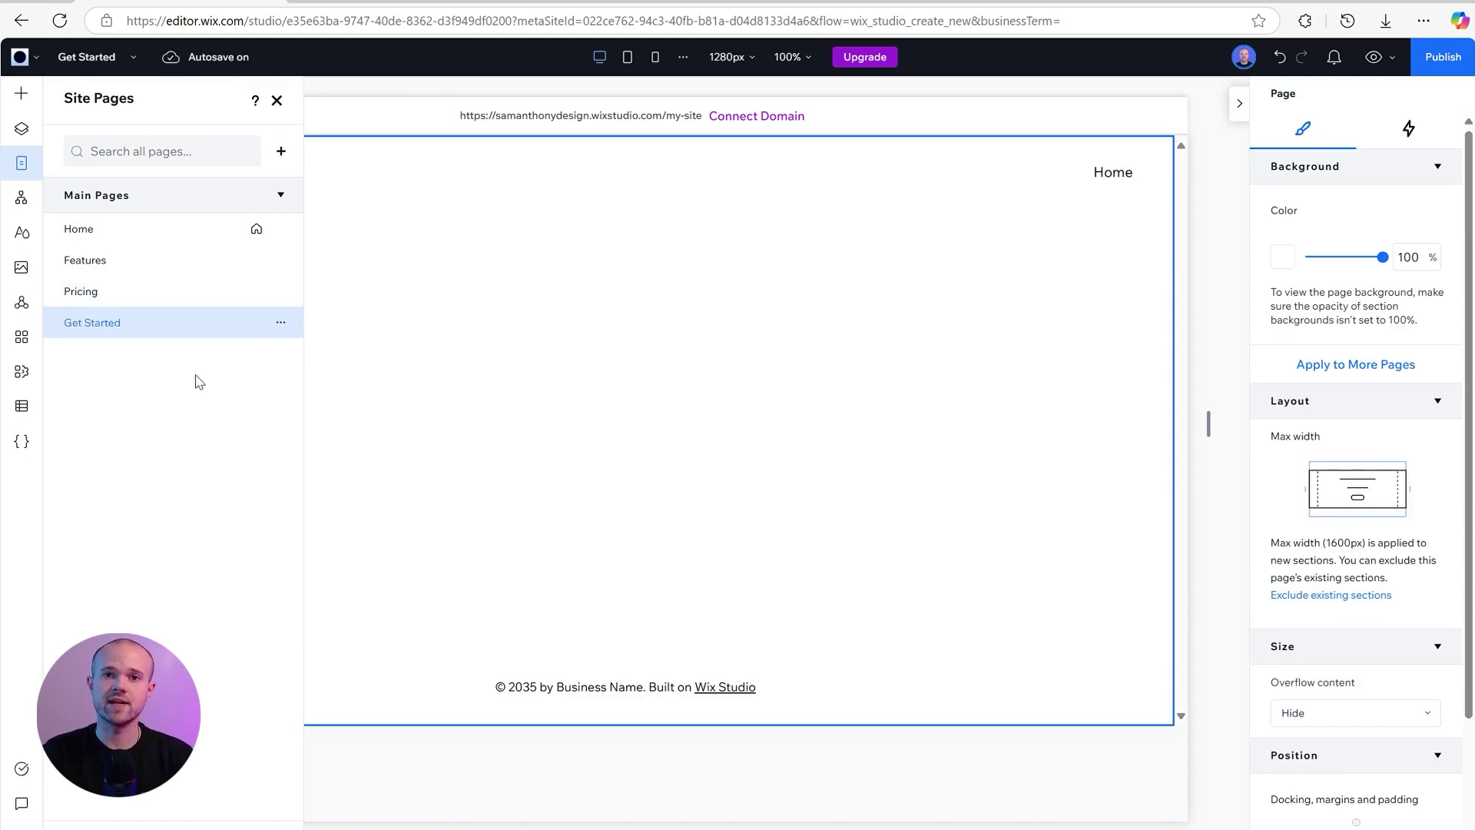
Step: Return to the Home page and add the Features, Pricing and Get Started pages to the header's horizontal menu
{"action": "left_click", "coordinate": [116, 229]}
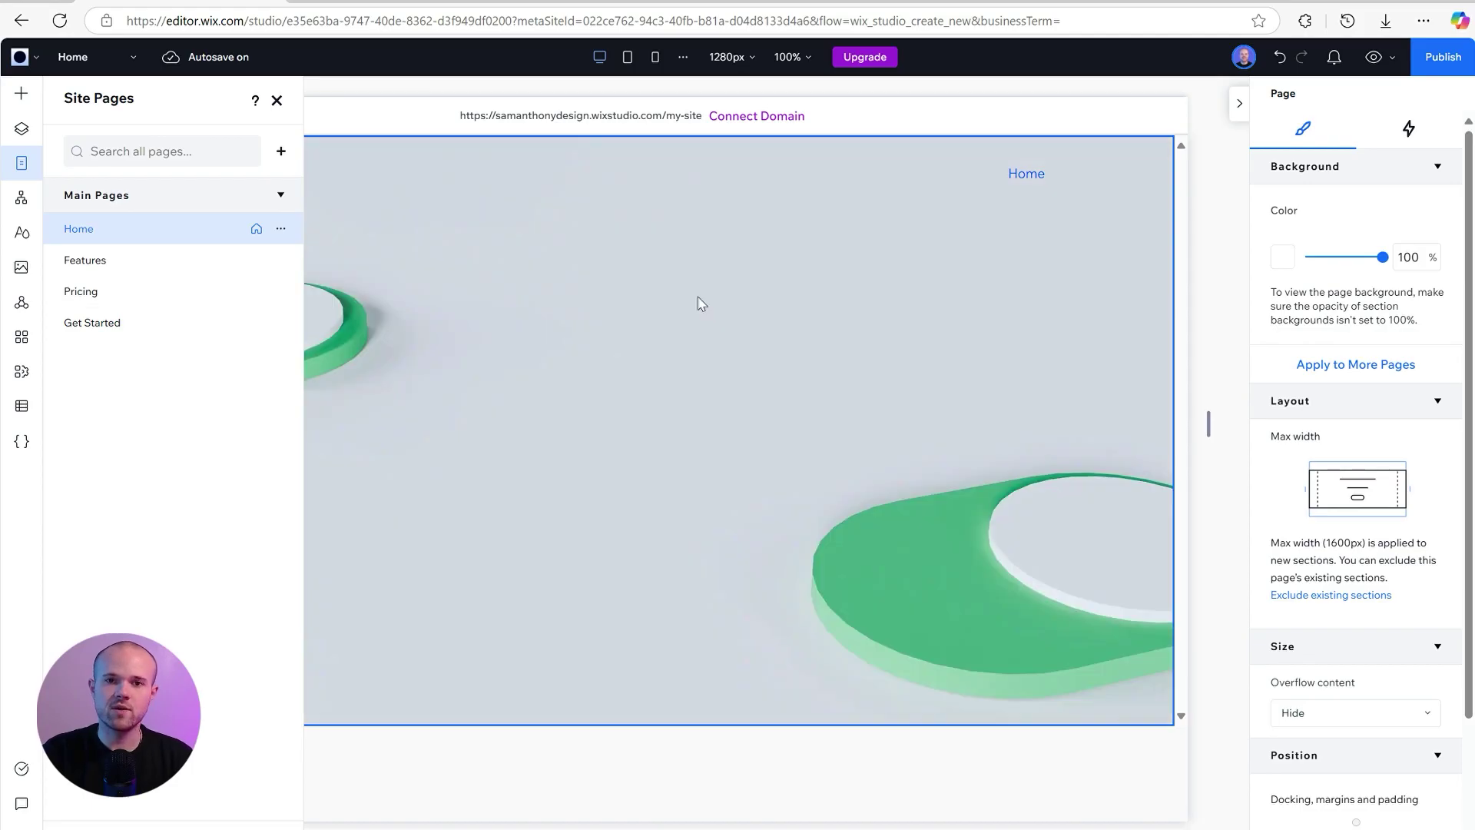
{"action": "left_click", "coordinate": [1014, 176]}
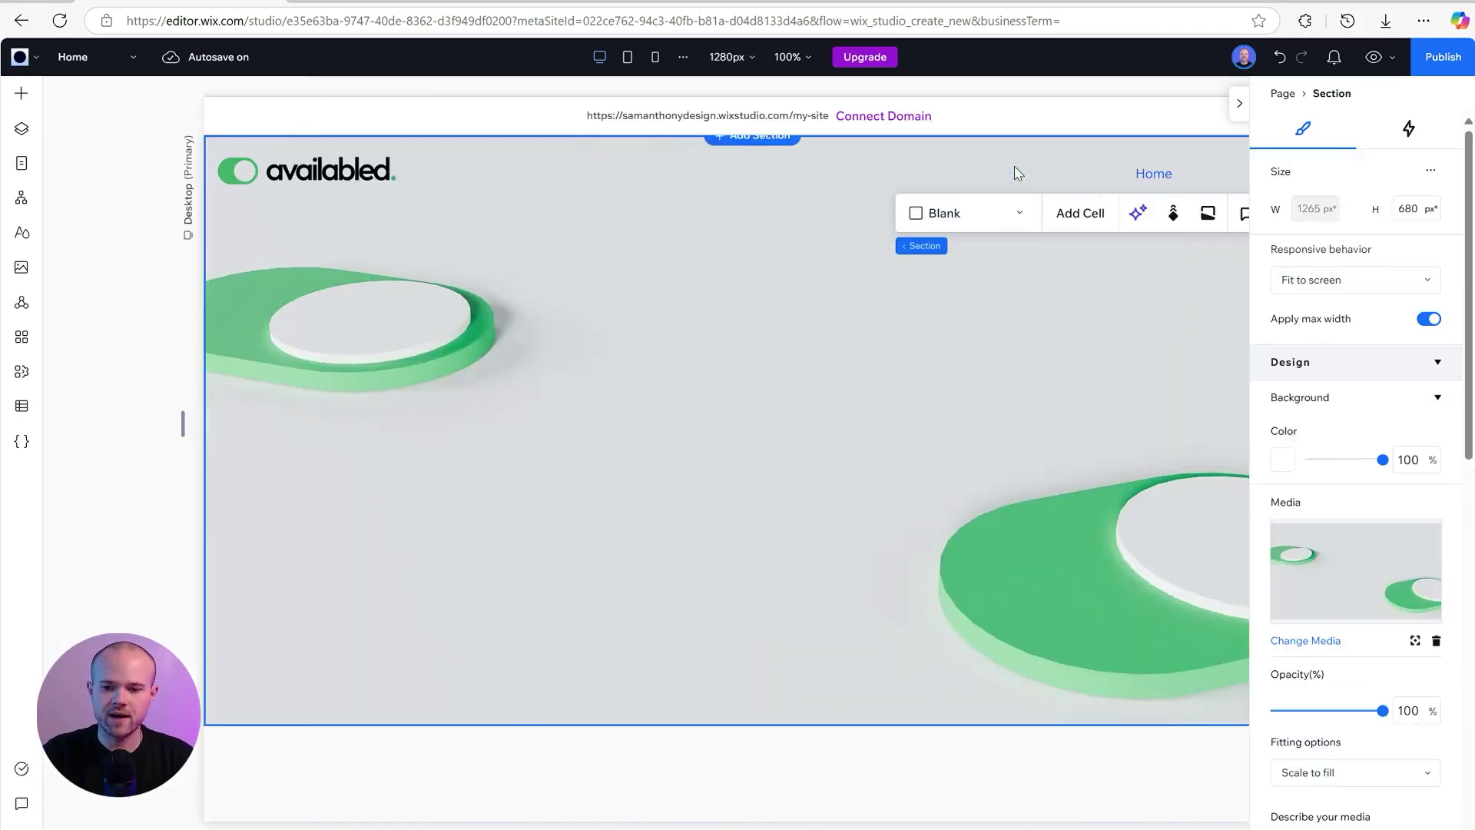
{"action": "left_click", "coordinate": [729, 163]}
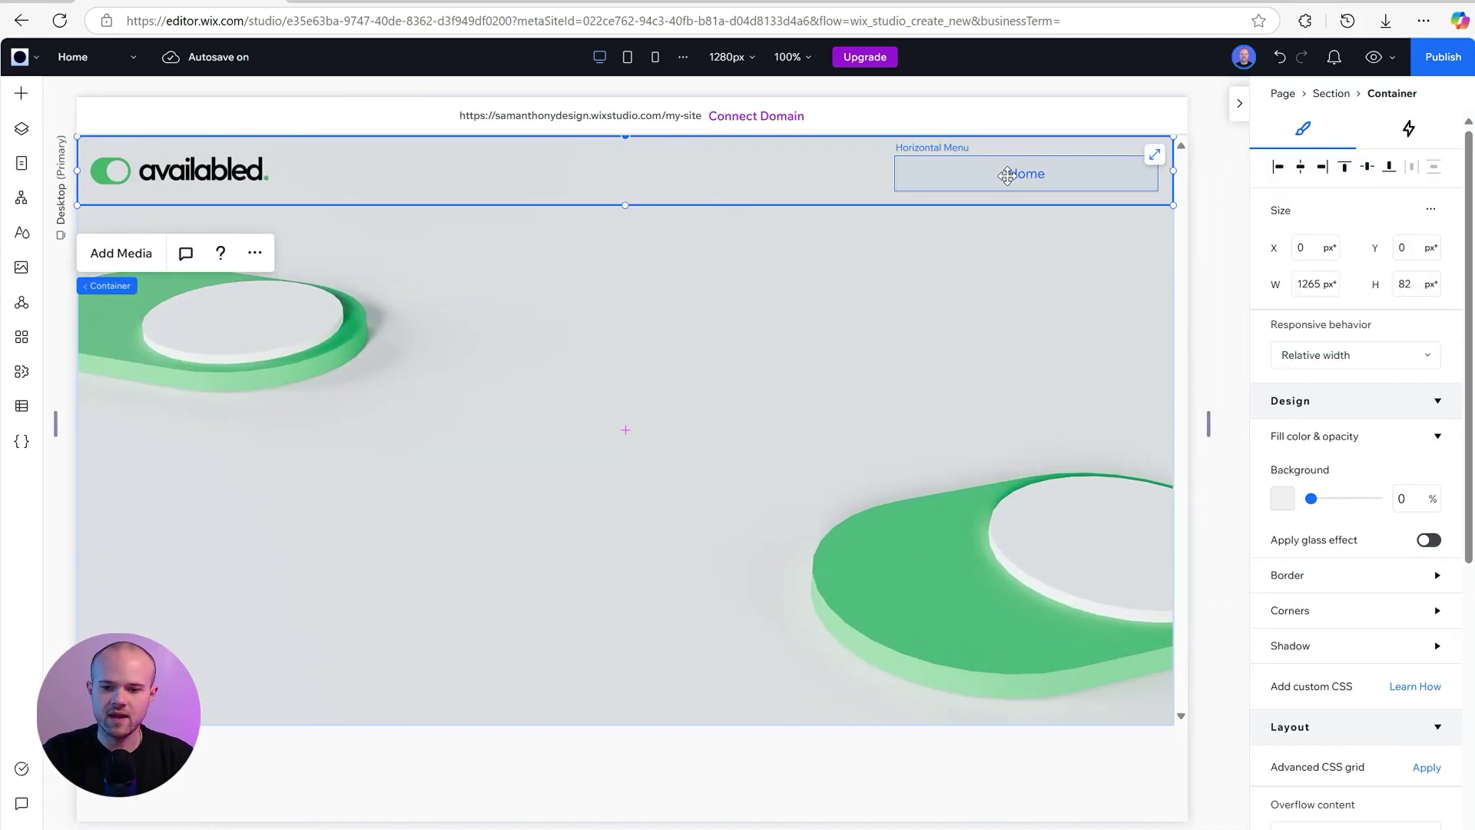
{"action": "left_click", "coordinate": [1007, 175]}
{"action": "left_click", "coordinate": [948, 238]}
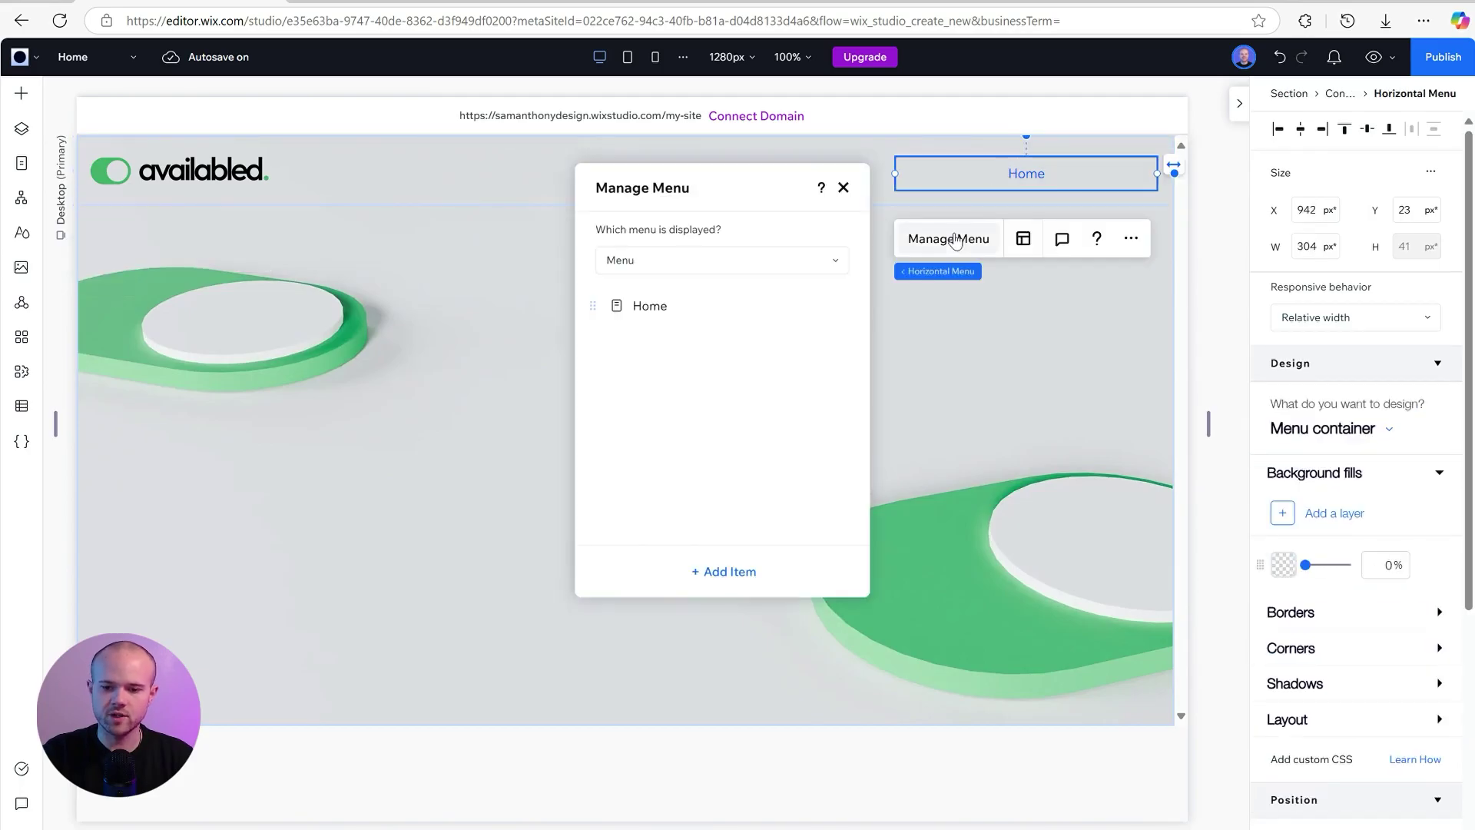
{"action": "left_click", "coordinate": [707, 572]}
{"action": "left_click", "coordinate": [759, 592]}
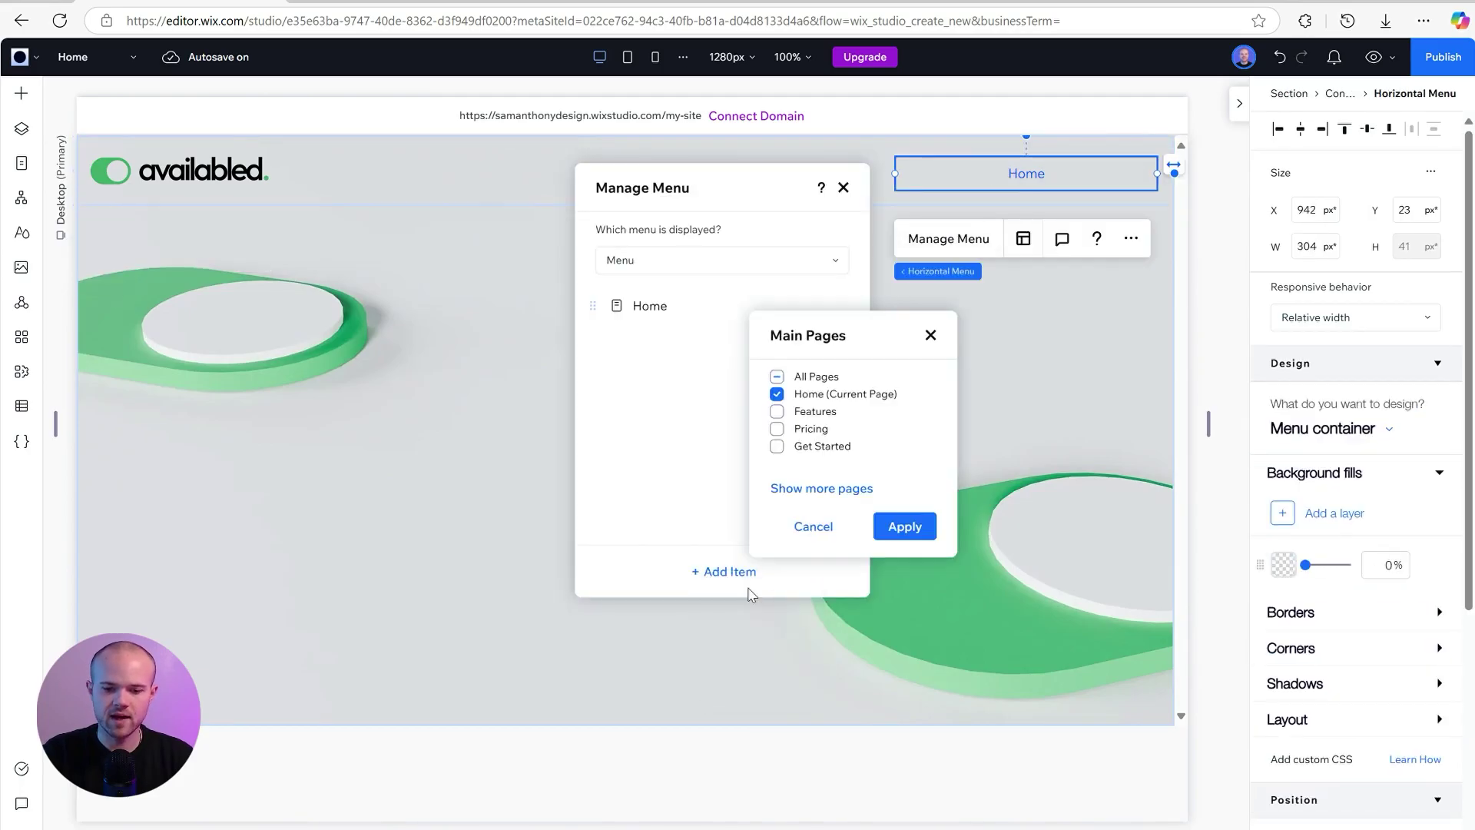
{"action": "left_click", "coordinate": [777, 411]}
{"action": "left_click", "coordinate": [777, 429]}
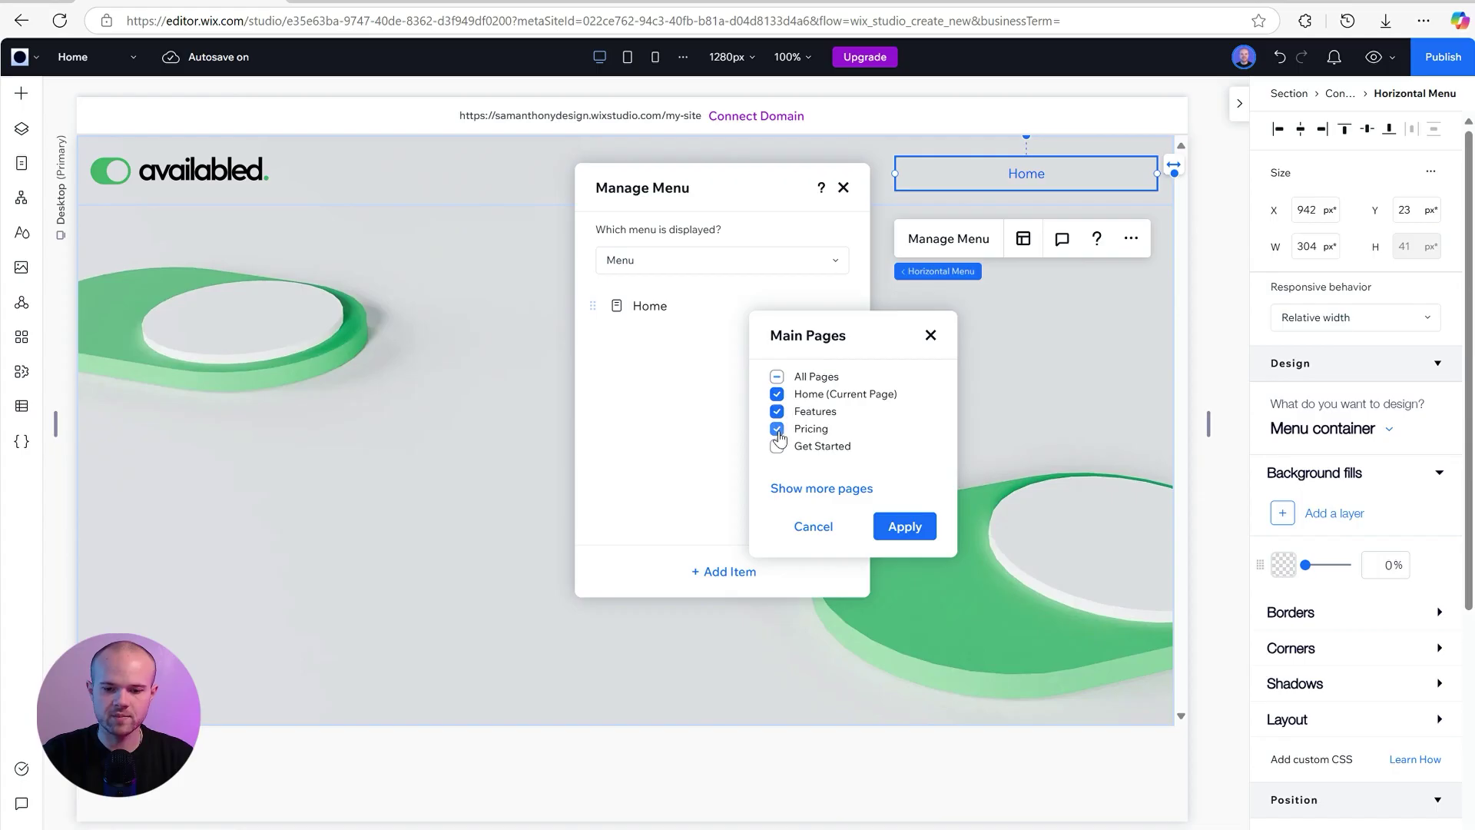
{"action": "left_click", "coordinate": [777, 446]}
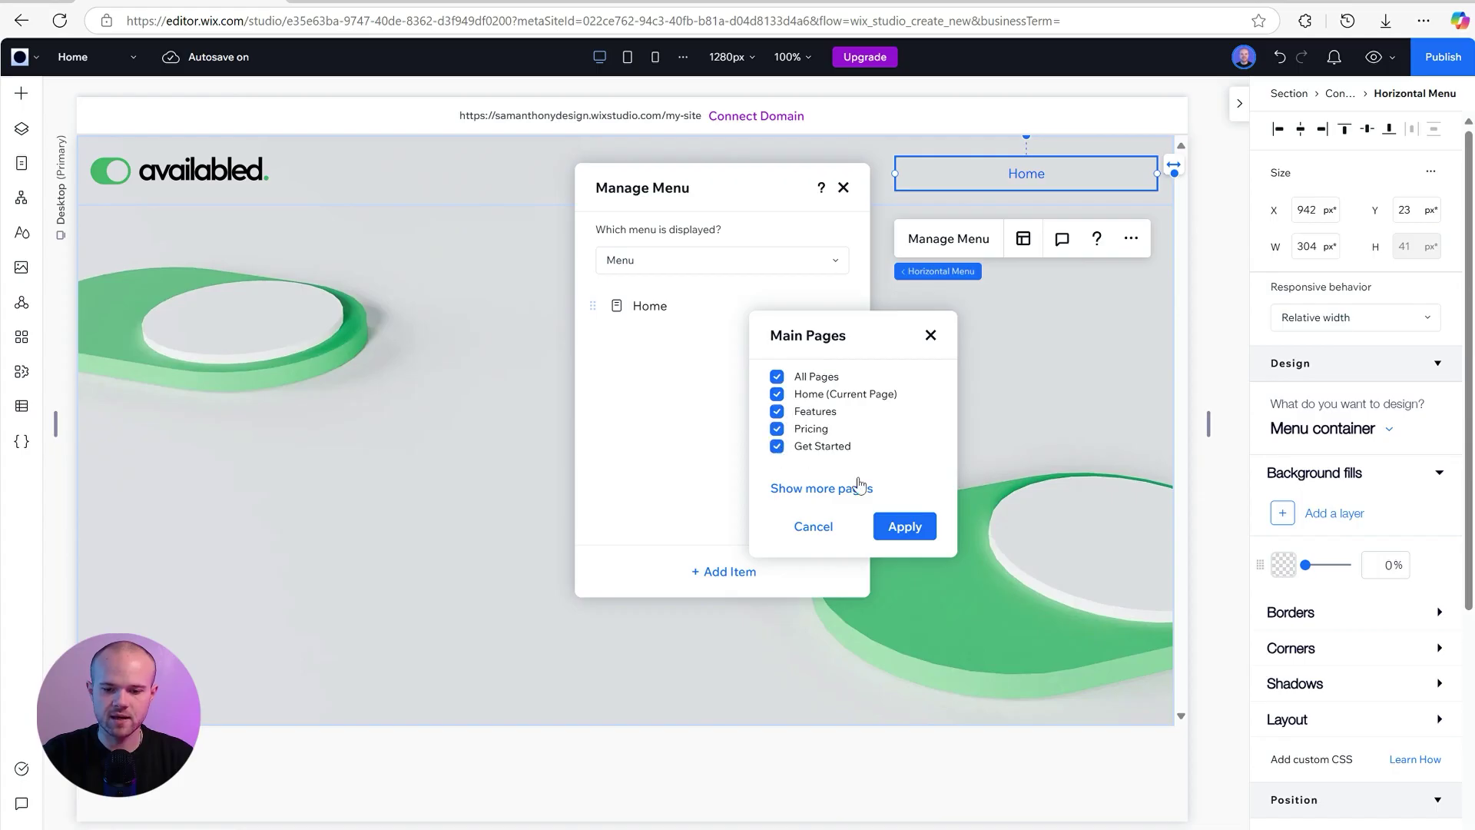
{"action": "left_click", "coordinate": [901, 533]}
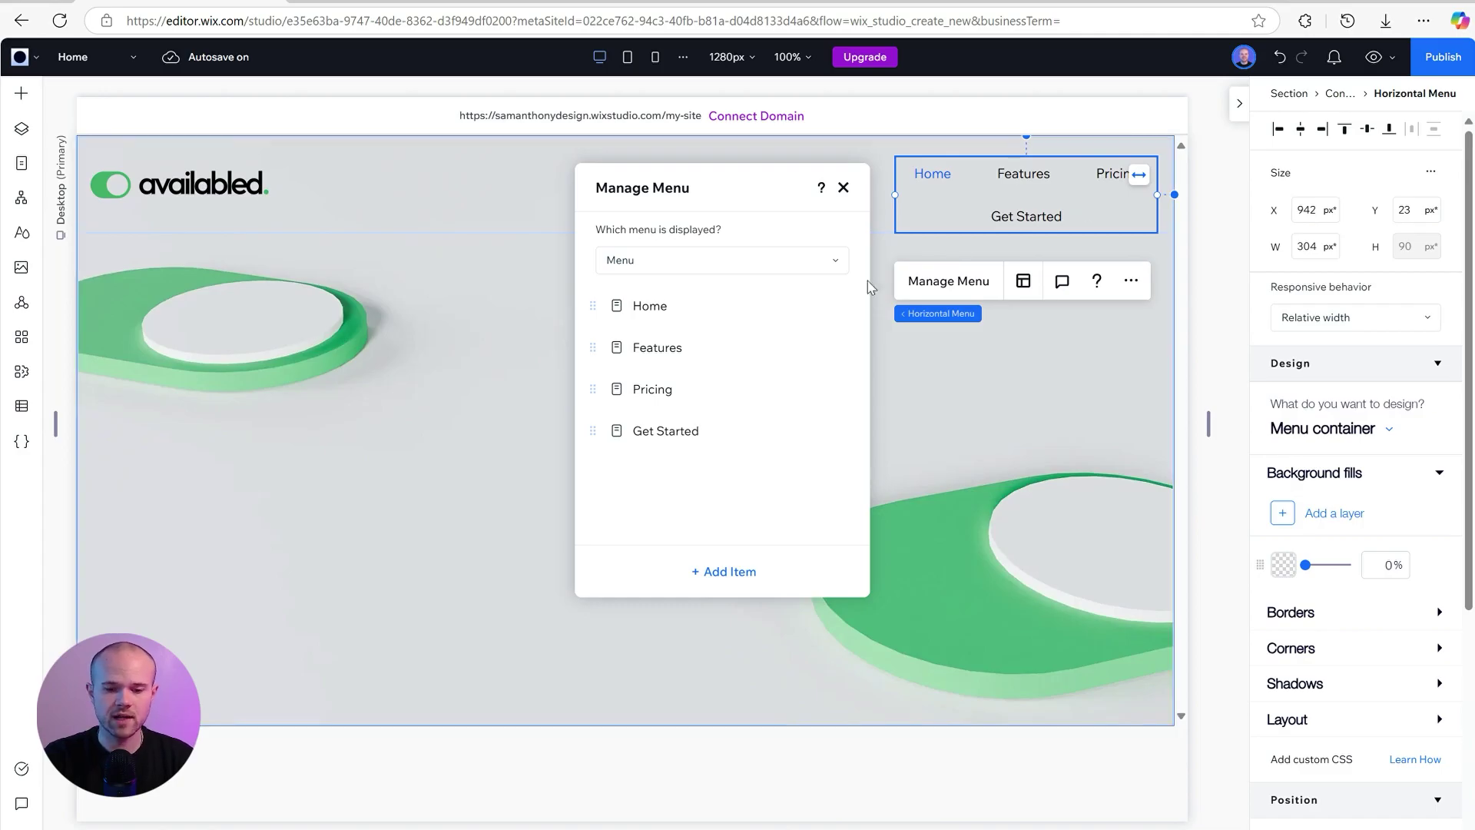
Step: Remove the Home item from the horizontal menu and finish managing the menu
{"action": "left_click", "coordinate": [844, 313]}
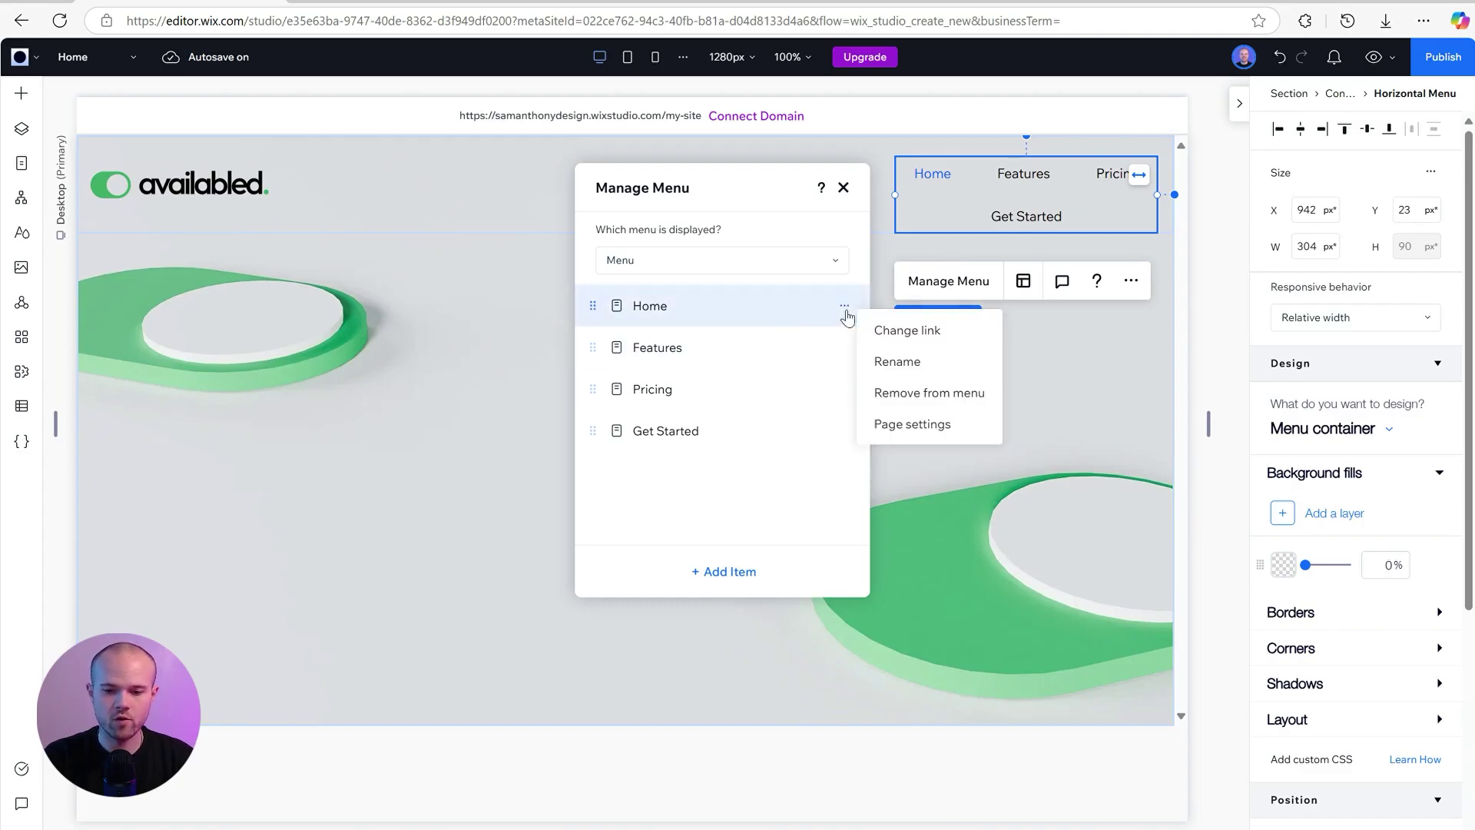
{"action": "left_click", "coordinate": [893, 396]}
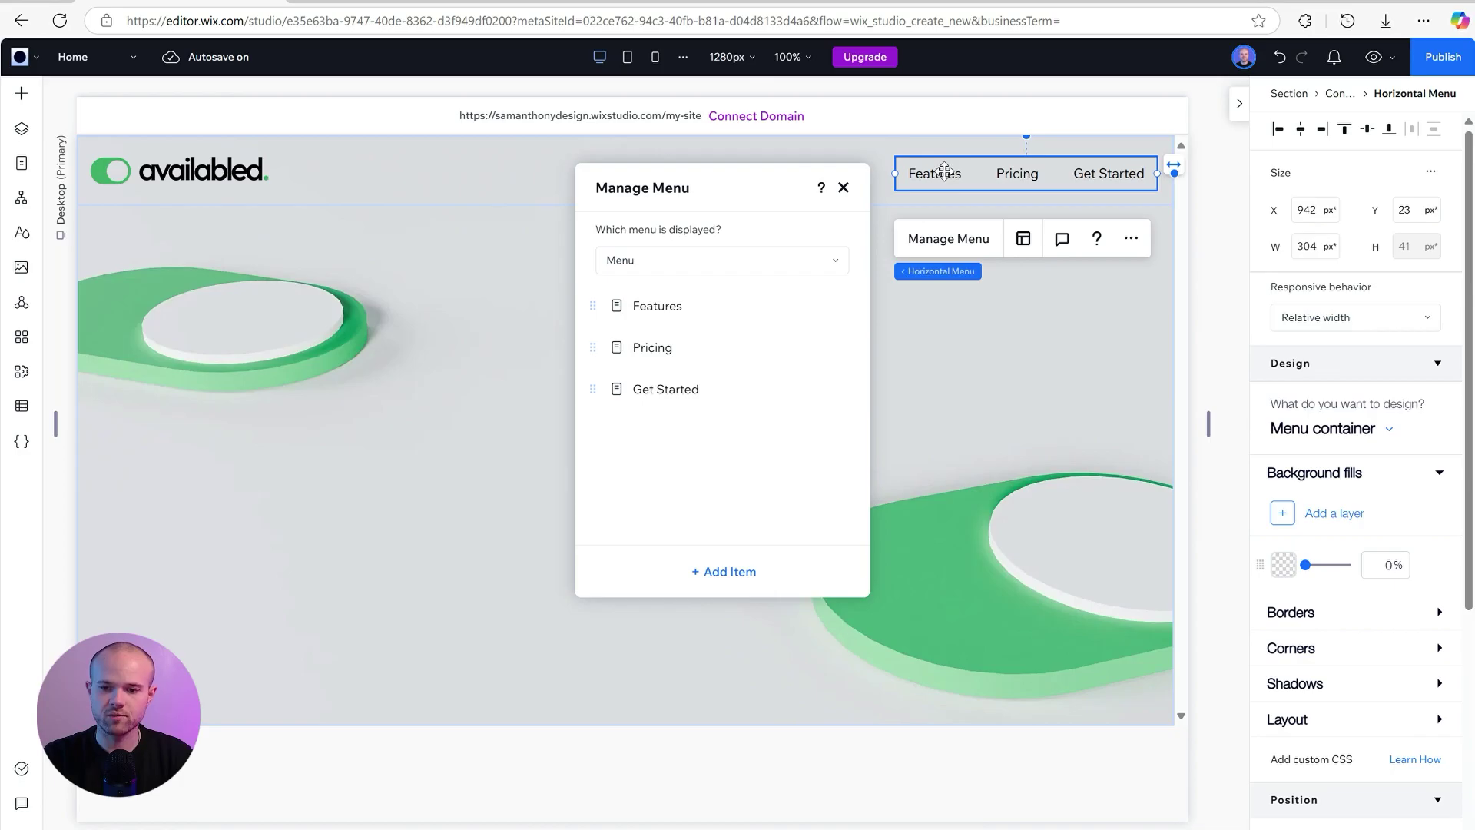
{"action": "left_click", "coordinate": [1257, 384]}
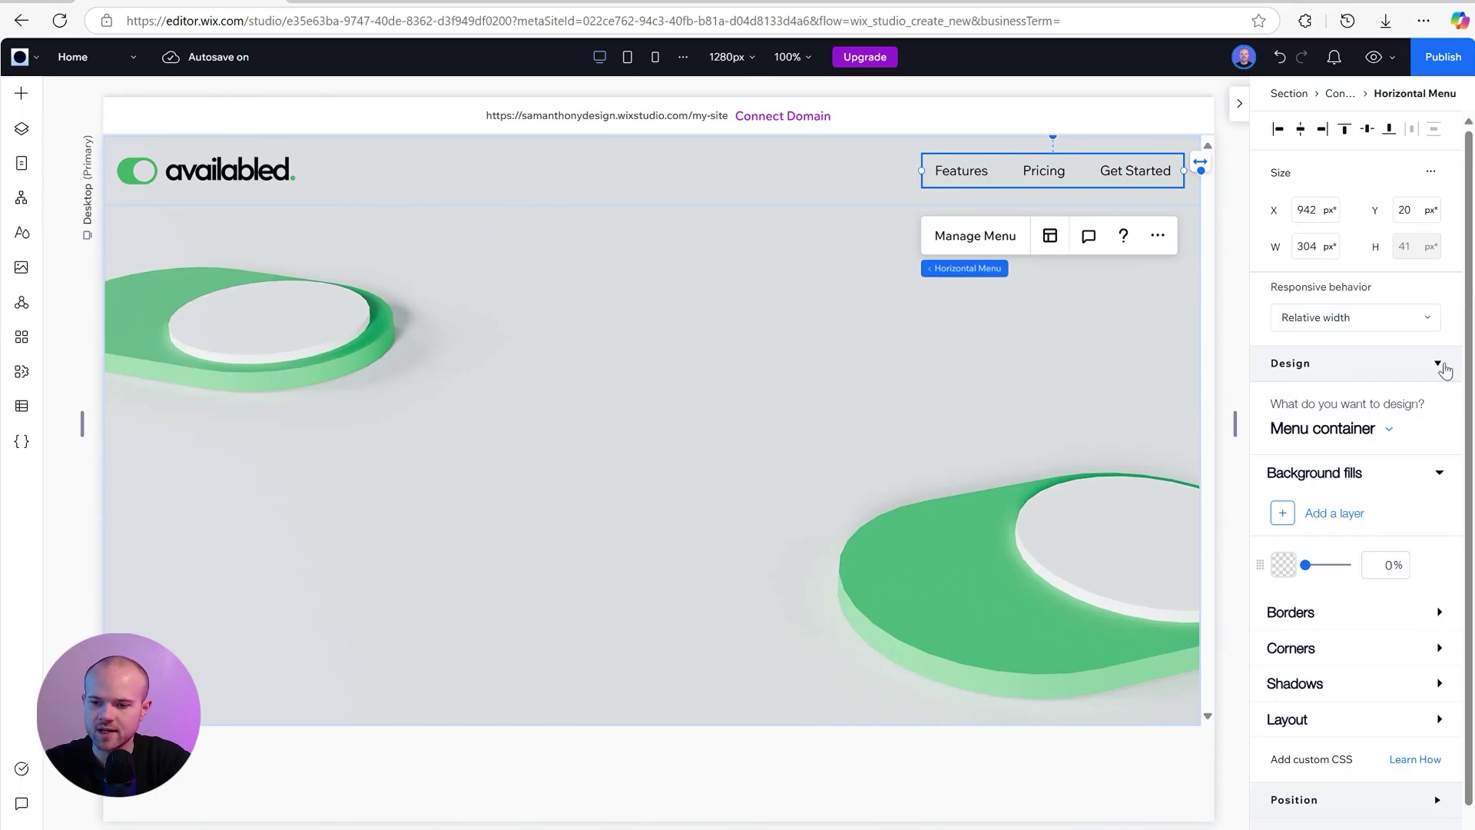
Step: Examine the horizontal menu's design options for menu items in the Regular, Hover and Current page states
{"action": "scroll", "coordinate": [1398, 372], "scroll_direction": "down", "scroll_amount": 1}
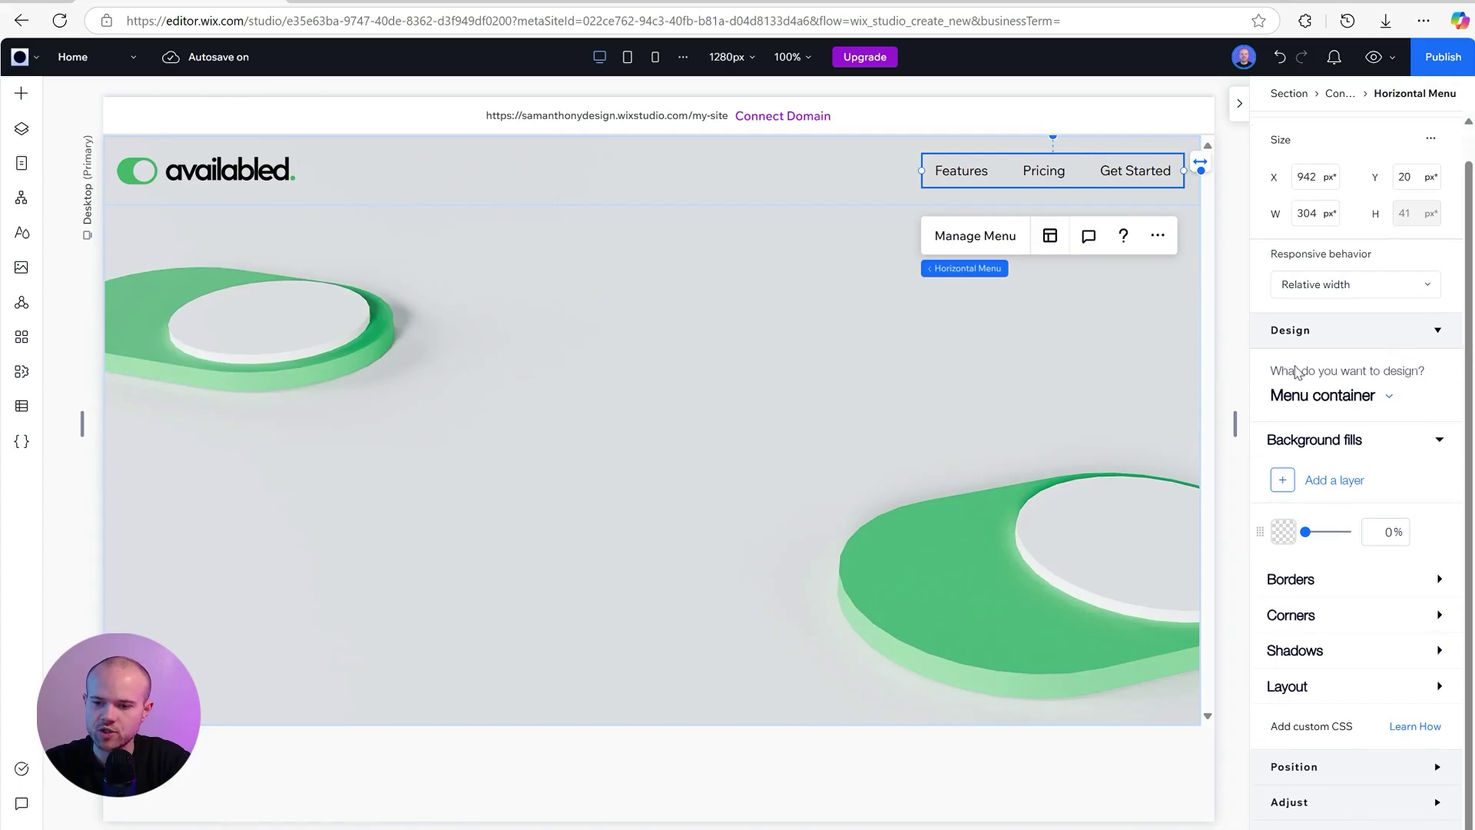
{"action": "left_click", "coordinate": [1375, 395]}
{"action": "left_click", "coordinate": [1362, 404]}
{"action": "left_click", "coordinate": [1341, 403]}
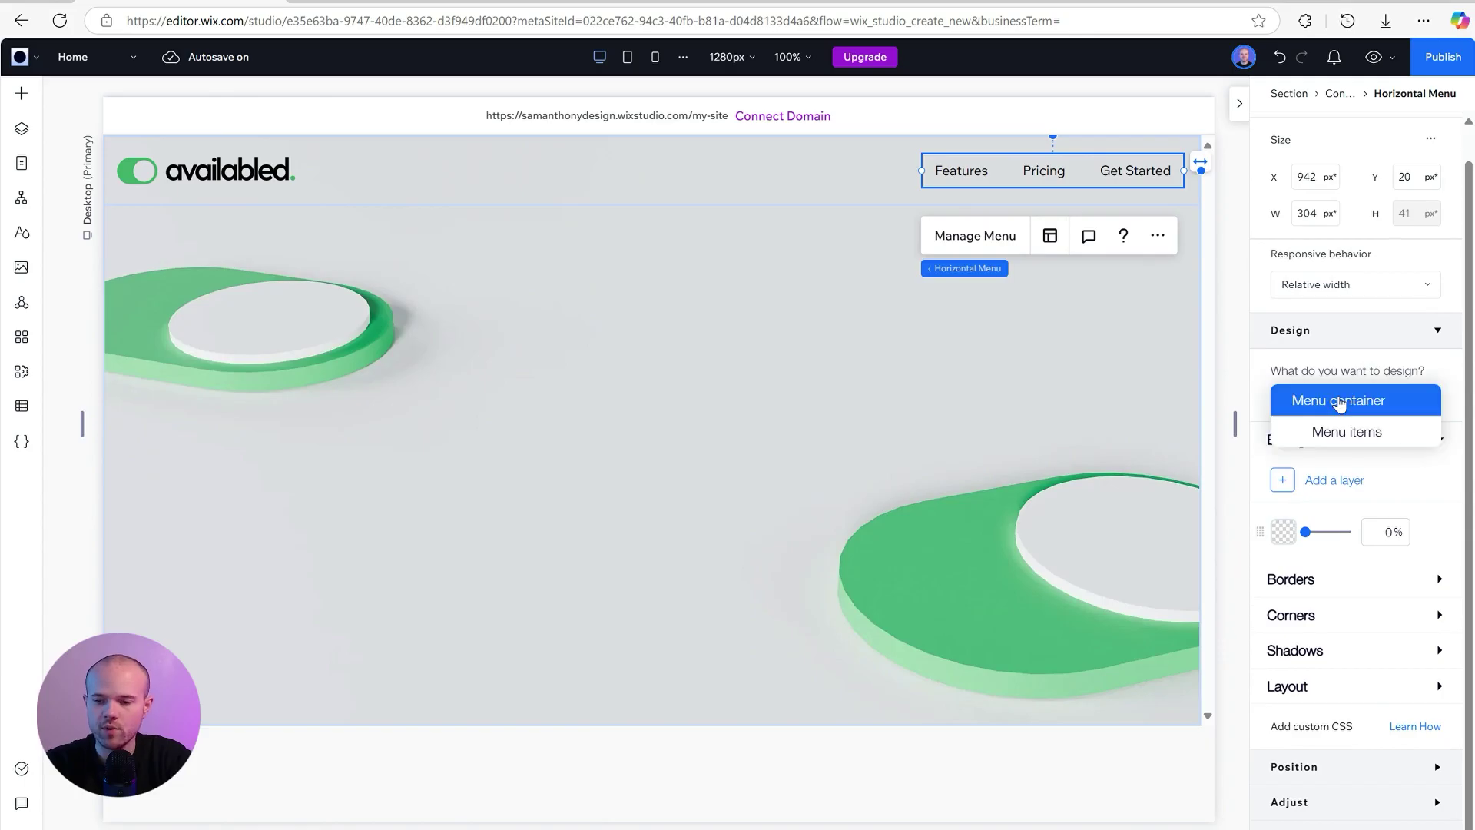
{"action": "left_click", "coordinate": [1325, 434]}
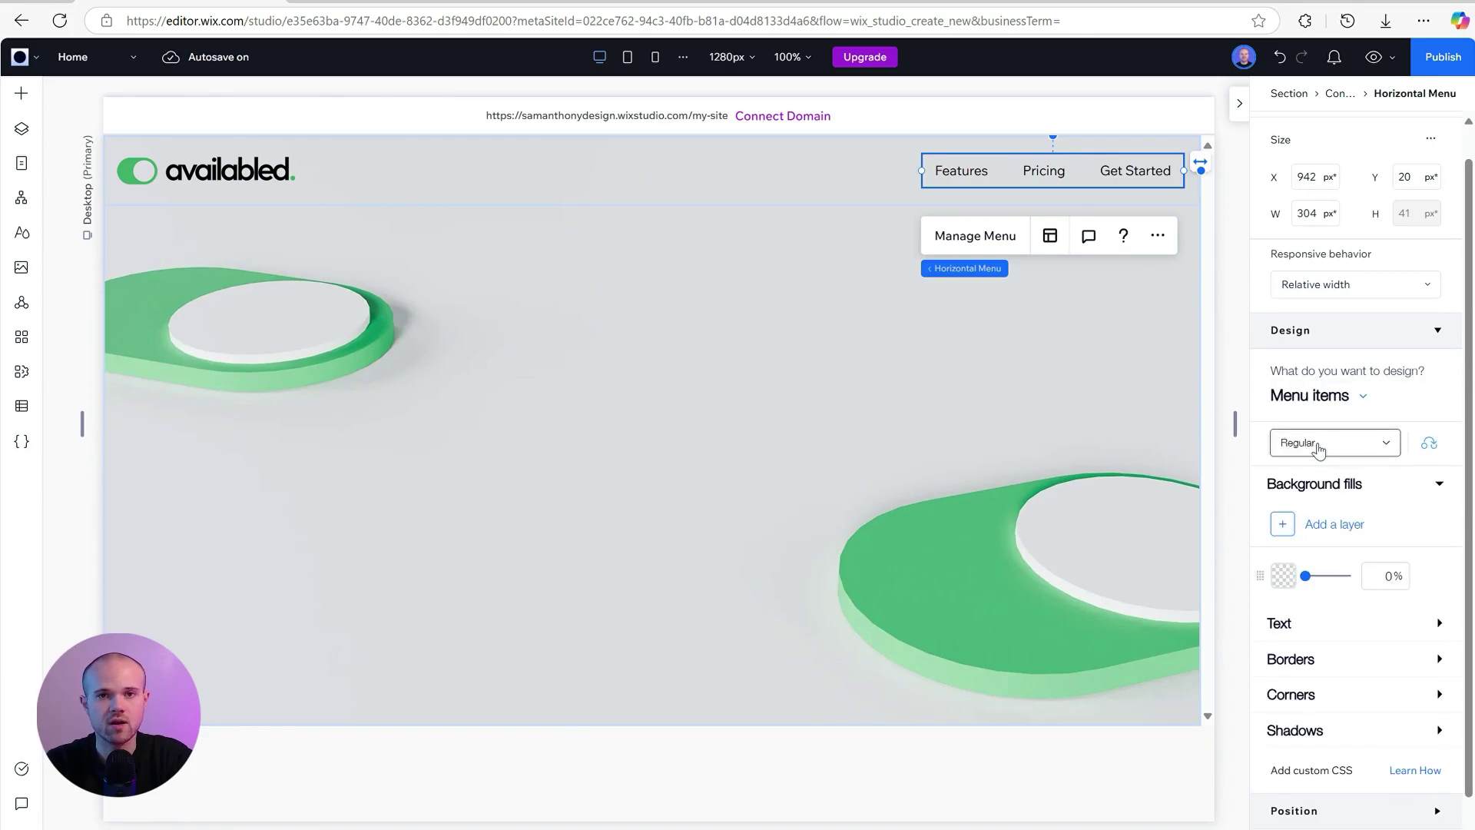
{"action": "left_click", "coordinate": [1318, 450]}
{"action": "left_click", "coordinate": [1317, 472]}
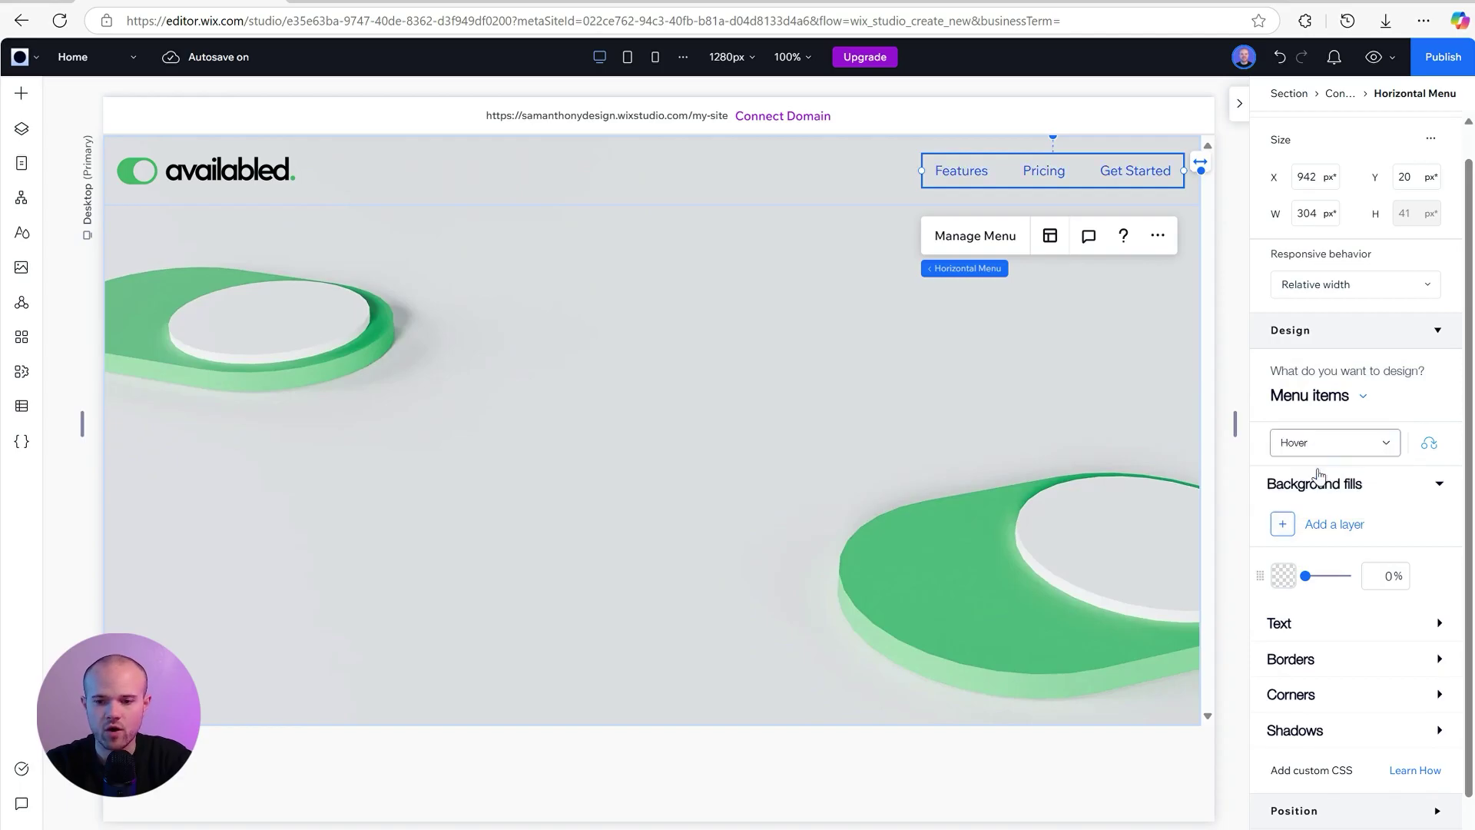
{"action": "left_click", "coordinate": [1320, 457]}
{"action": "left_click", "coordinate": [1320, 500]}
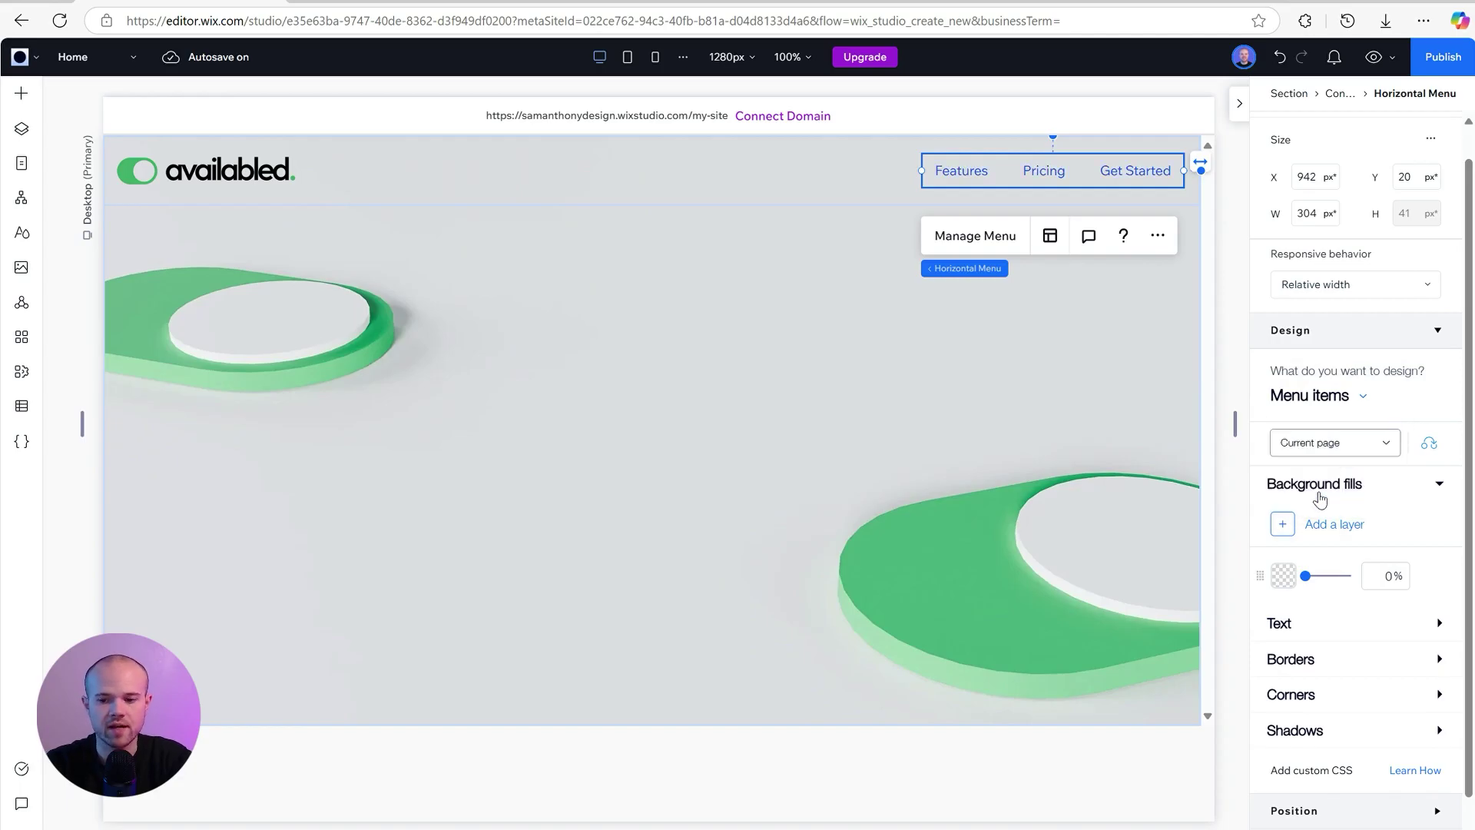
Step: From the menu items' Hover text color, open the site's theme colors and set Color 6 to #3FAB69
{"action": "left_click", "coordinate": [1313, 444]}
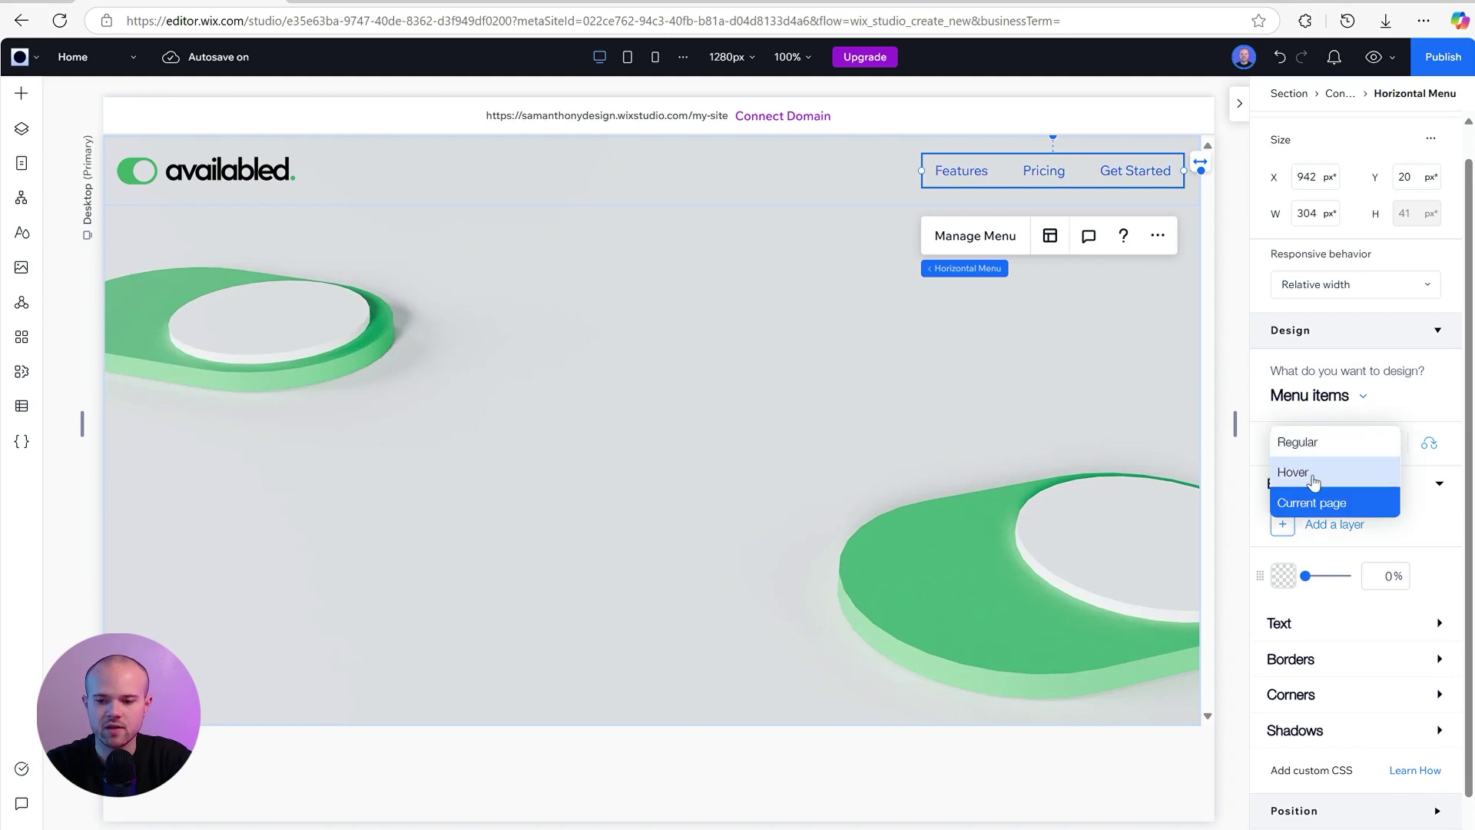
{"action": "left_click", "coordinate": [1311, 475]}
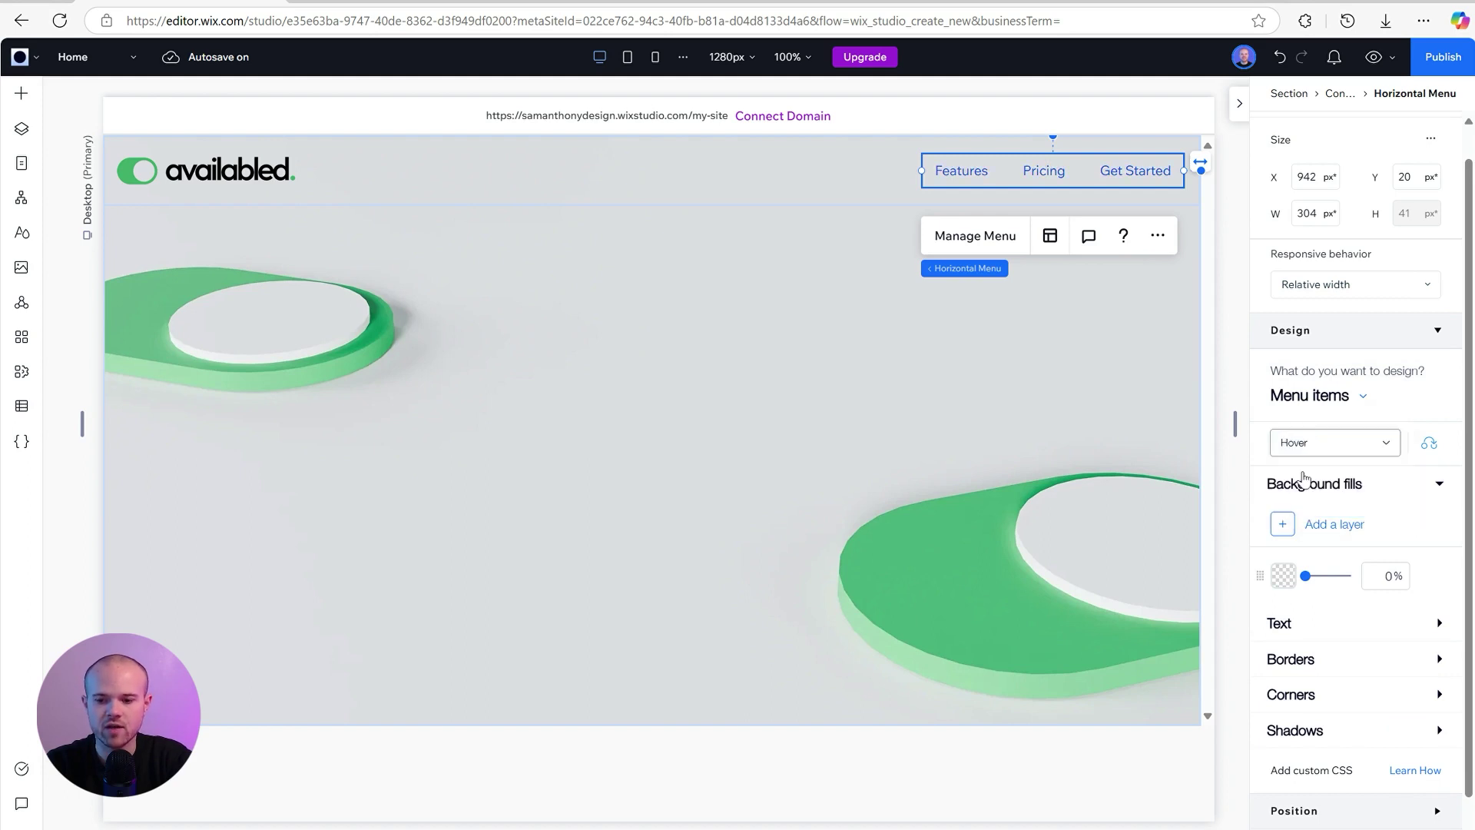
{"action": "left_click", "coordinate": [1310, 626]}
{"action": "left_click", "coordinate": [1368, 691]}
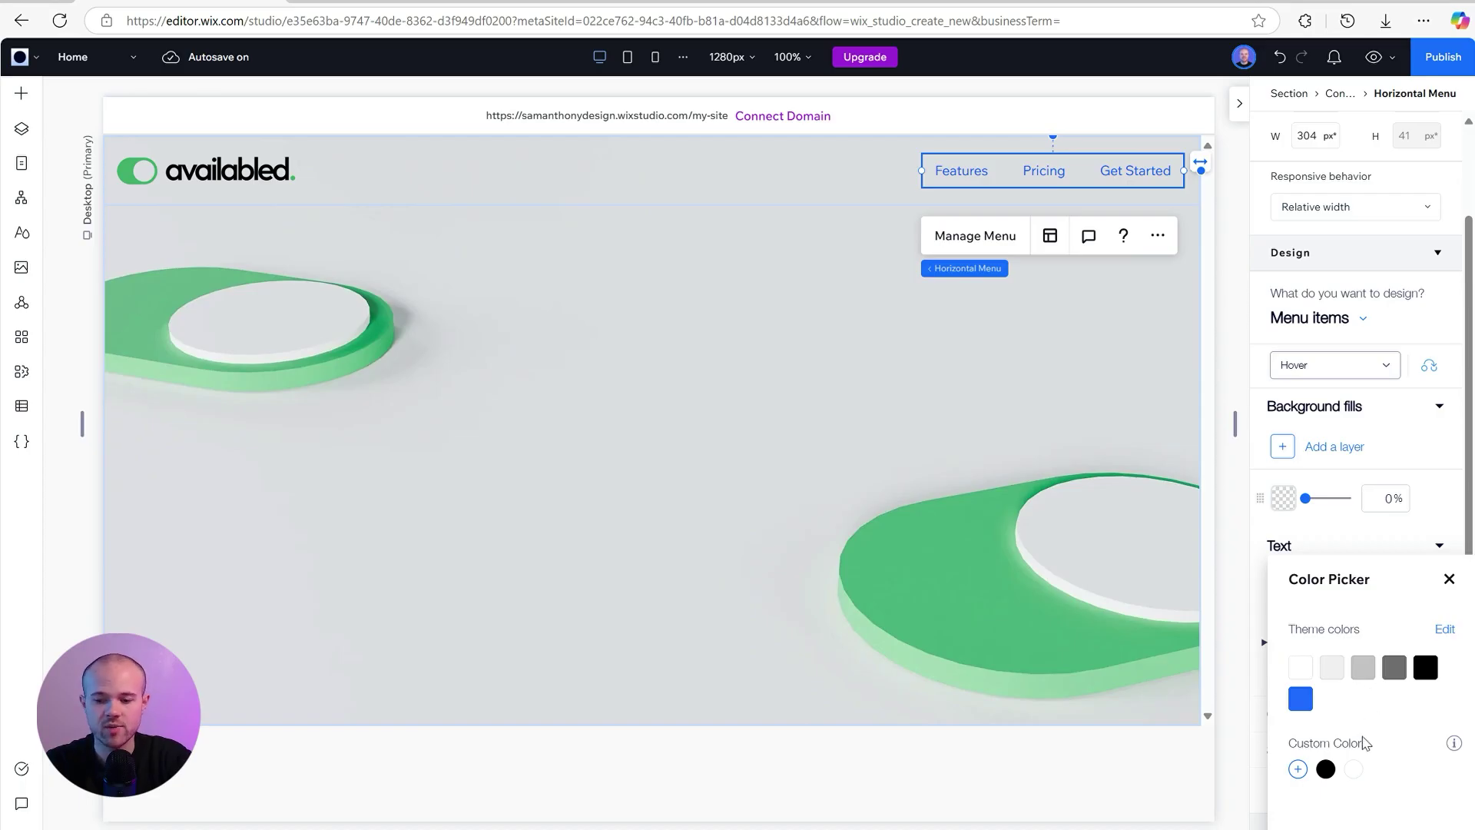
{"action": "left_click", "coordinate": [1444, 630]}
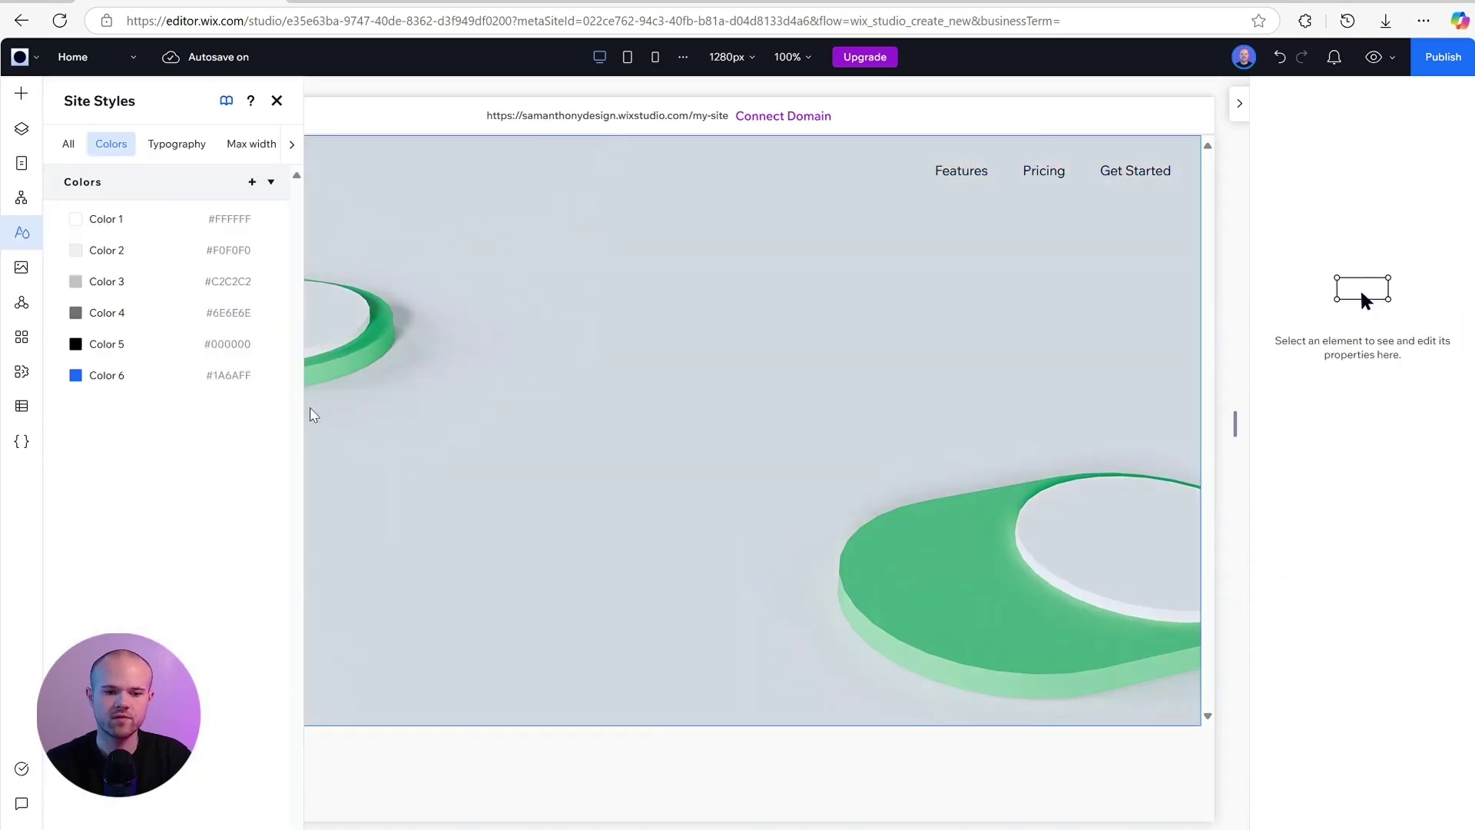
{"action": "left_click", "coordinate": [265, 380]}
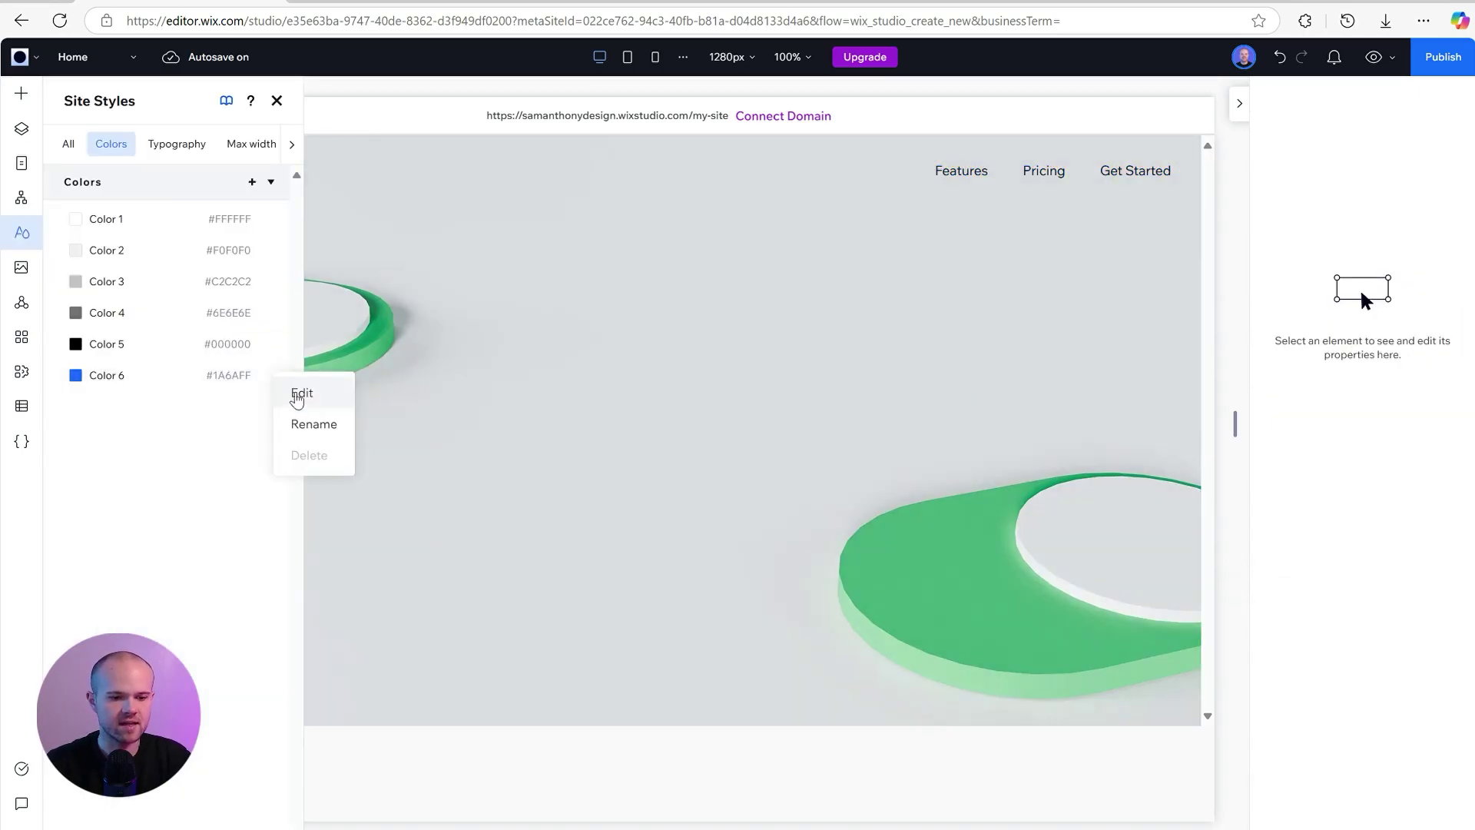
{"action": "left_click", "coordinate": [309, 401]}
{"action": "left_click", "coordinate": [412, 640]}
{"action": "double_click", "coordinate": [412, 639]}
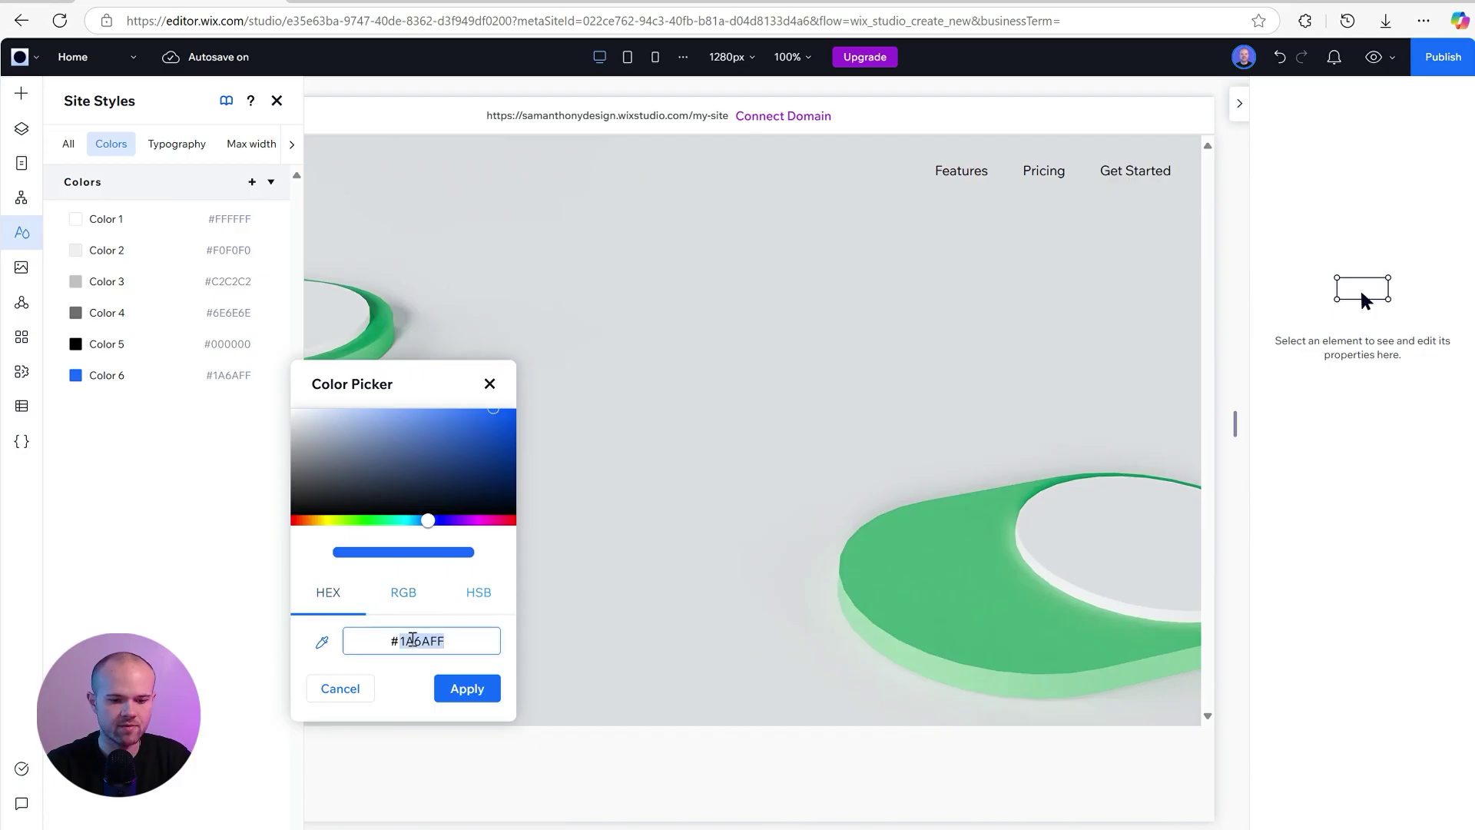
{"action": "type", "text": "3FAB69"}
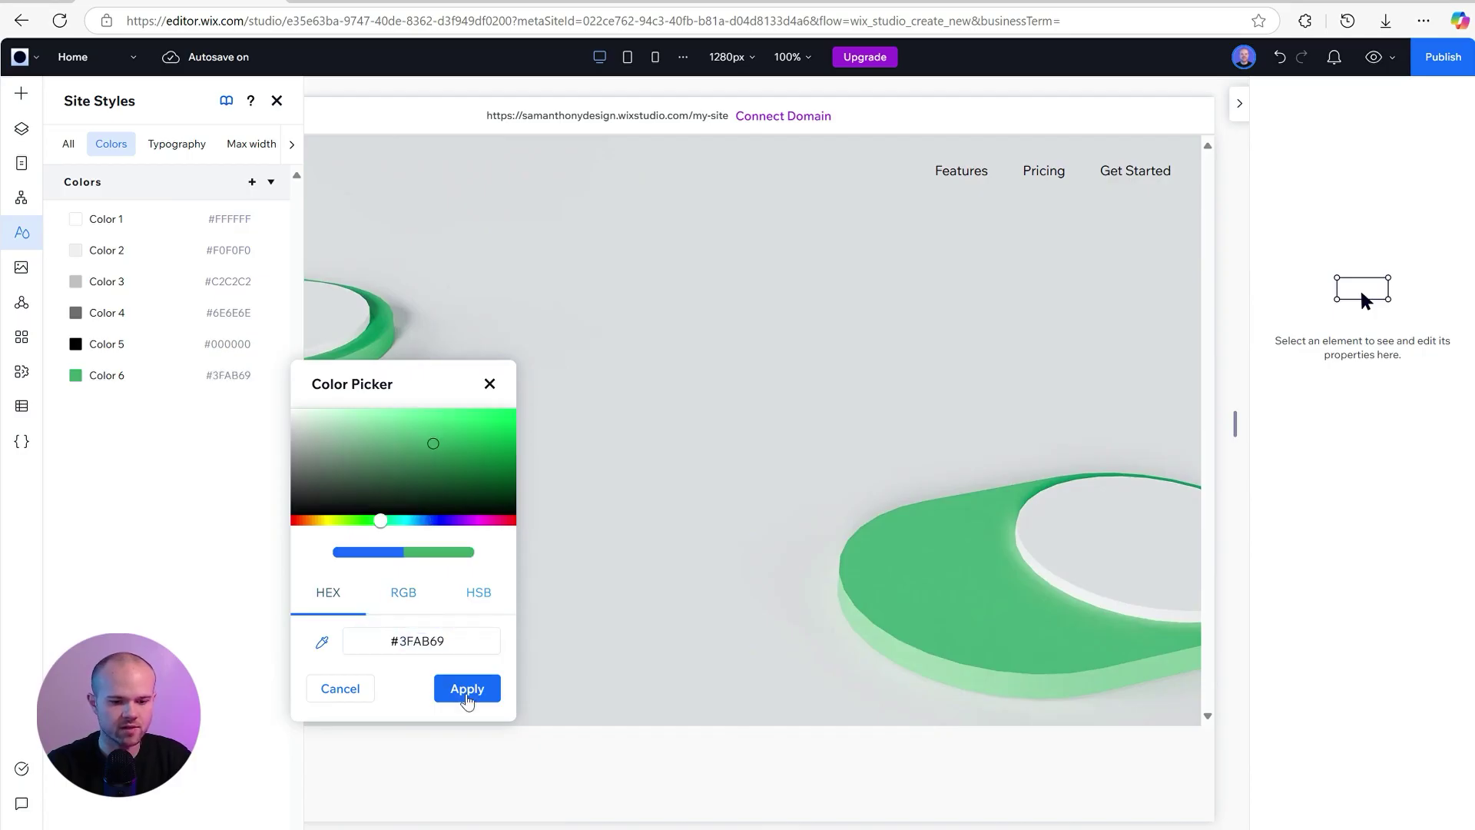
{"action": "left_click", "coordinate": [465, 691]}
Step: Set the text color of the horizontal menu's items in the Hover state to the green theme color
{"action": "left_click", "coordinate": [997, 177]}
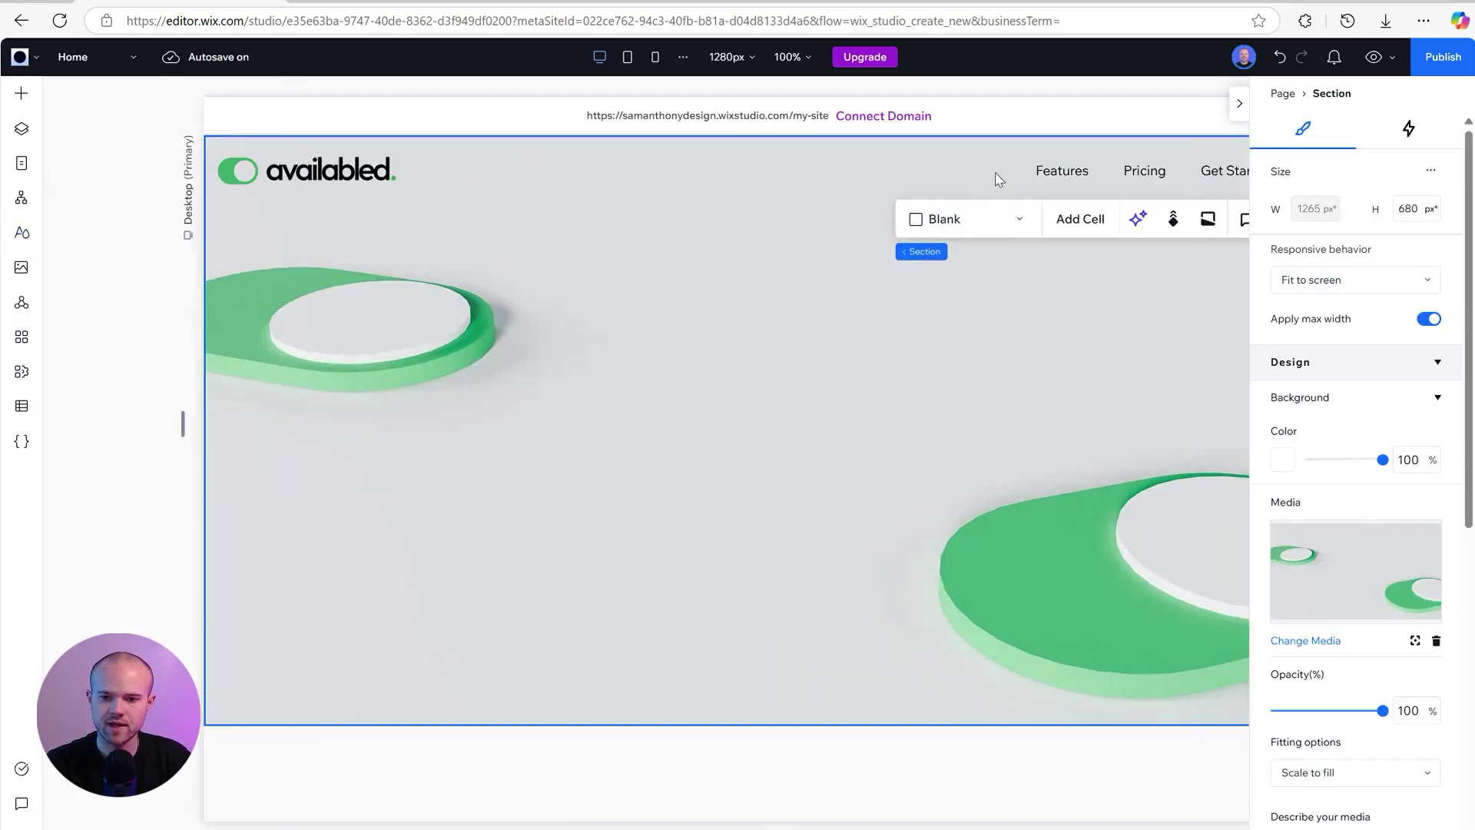
{"action": "left_click", "coordinate": [1098, 174]}
{"action": "left_click", "coordinate": [1046, 169]}
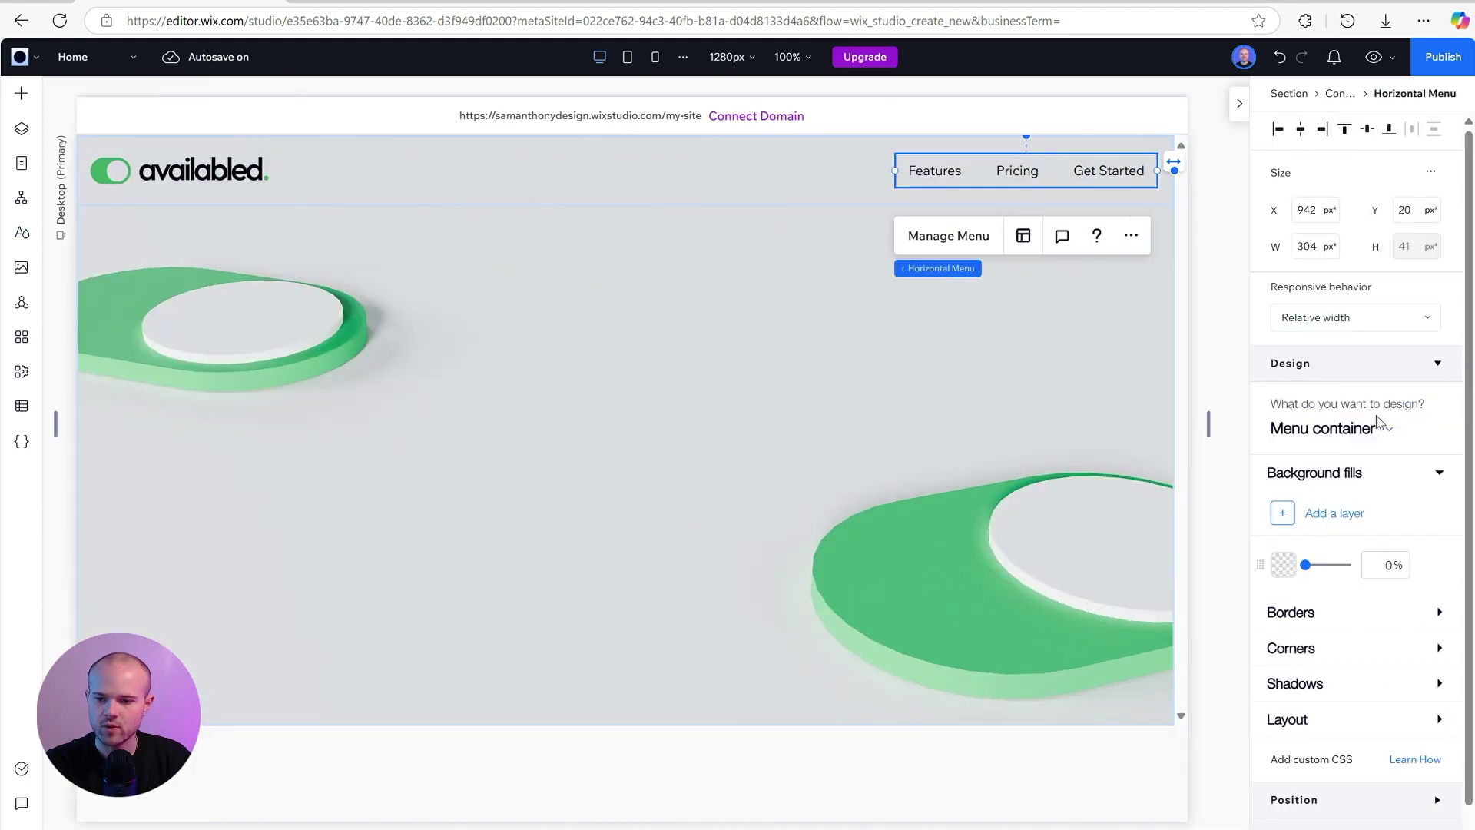
{"action": "left_click", "coordinate": [1336, 434]}
{"action": "left_click", "coordinate": [1357, 464]}
{"action": "left_click", "coordinate": [1340, 475]}
{"action": "left_click", "coordinate": [1333, 503]}
{"action": "left_click", "coordinate": [1334, 655]}
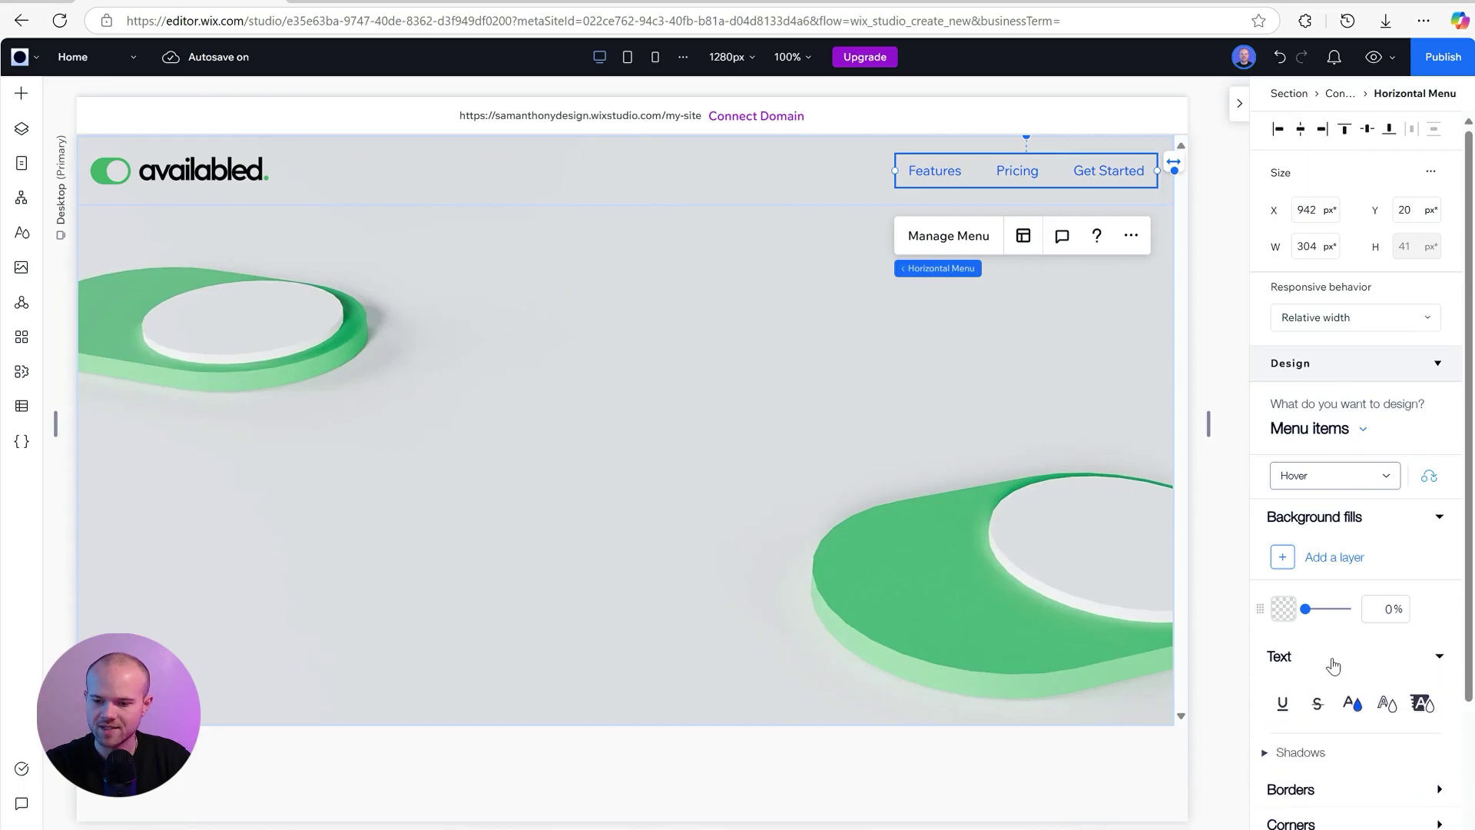
{"action": "scroll", "coordinate": [1336, 665], "scroll_direction": "down", "scroll_amount": 1}
{"action": "left_click", "coordinate": [1354, 670]}
{"action": "left_click", "coordinate": [1300, 702]}
{"action": "left_click", "coordinate": [1411, 519]}
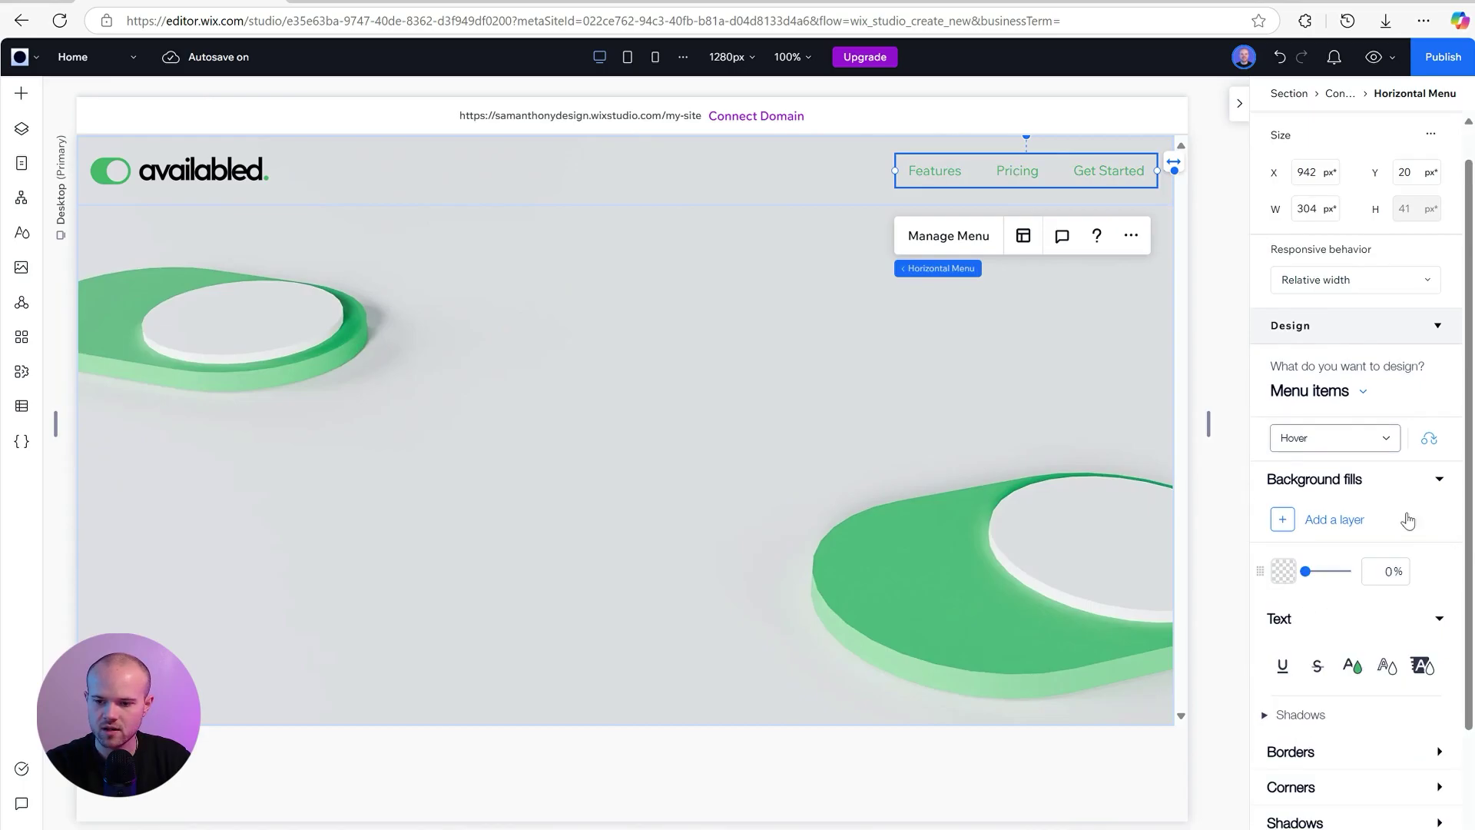
Step: Set the menu items' text color in the Current page state to the black theme color
{"action": "left_click", "coordinate": [1340, 440]}
{"action": "left_click", "coordinate": [1335, 498]}
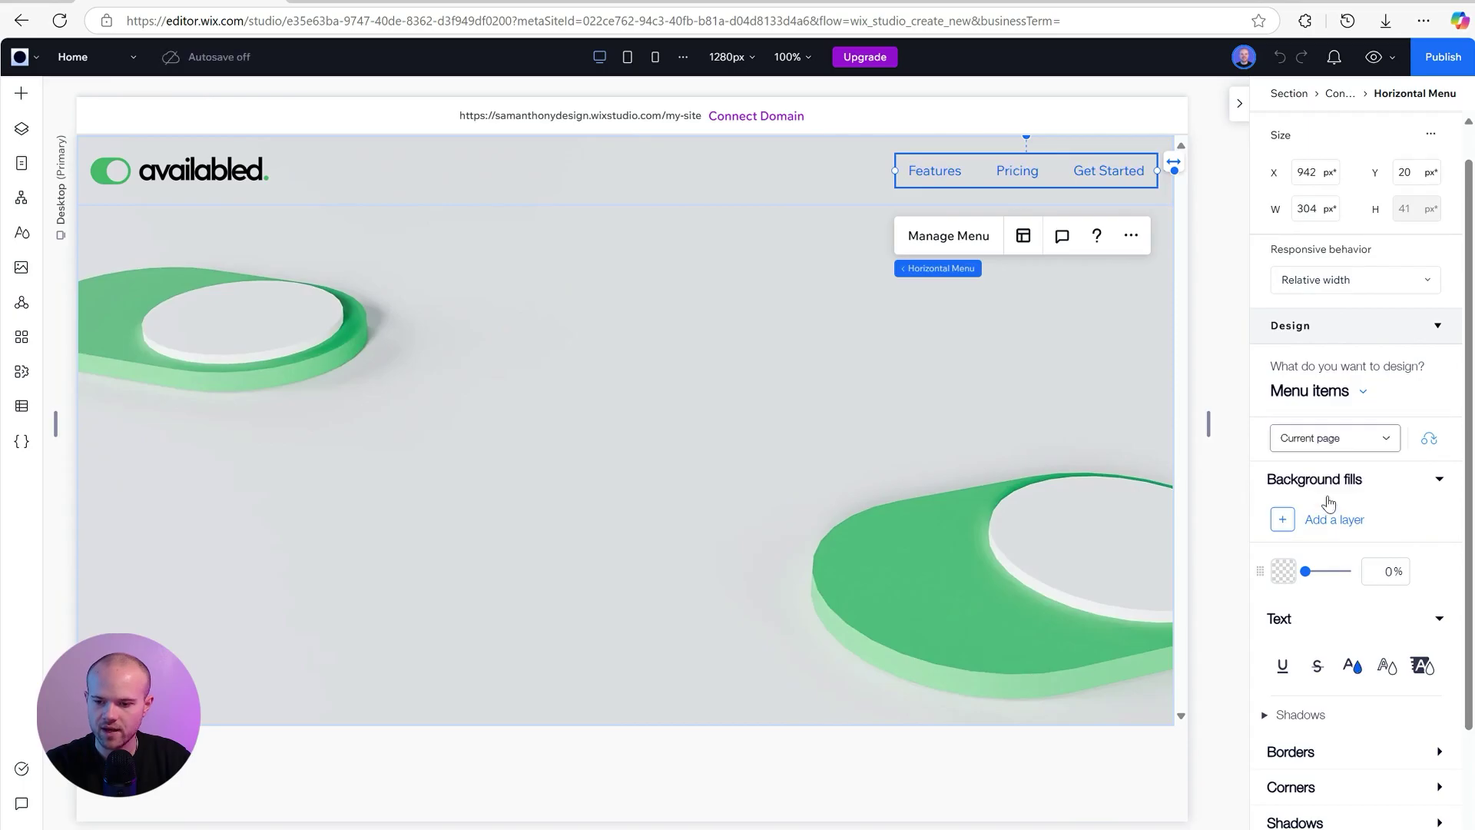
{"action": "left_click", "coordinate": [1353, 665]}
{"action": "left_click", "coordinate": [1425, 666]}
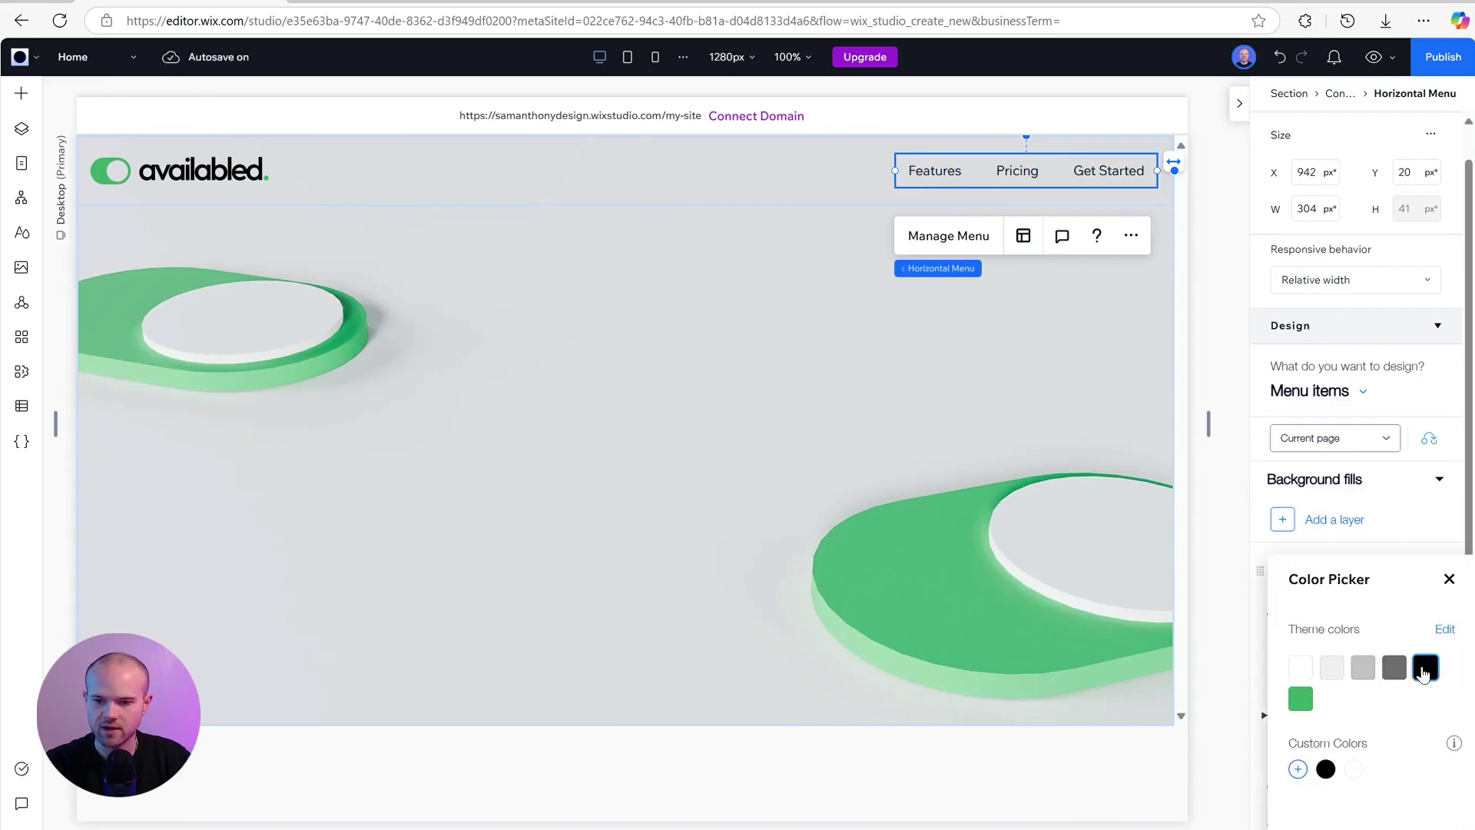
{"action": "left_click", "coordinate": [739, 486]}
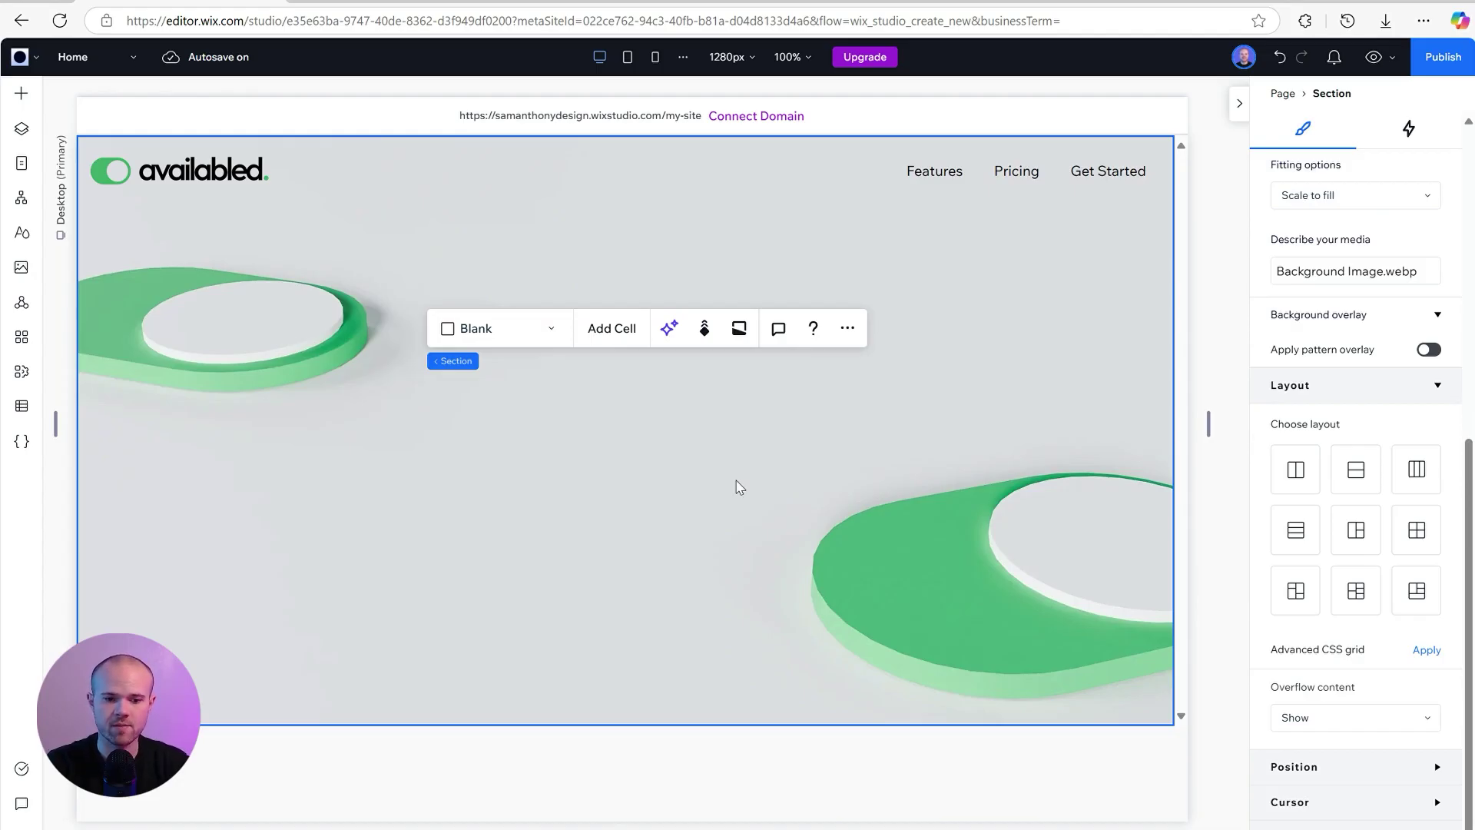
Step: Examine the header container, logo and background section, and preview the home page at different desktop widths
{"action": "left_click", "coordinate": [362, 164]}
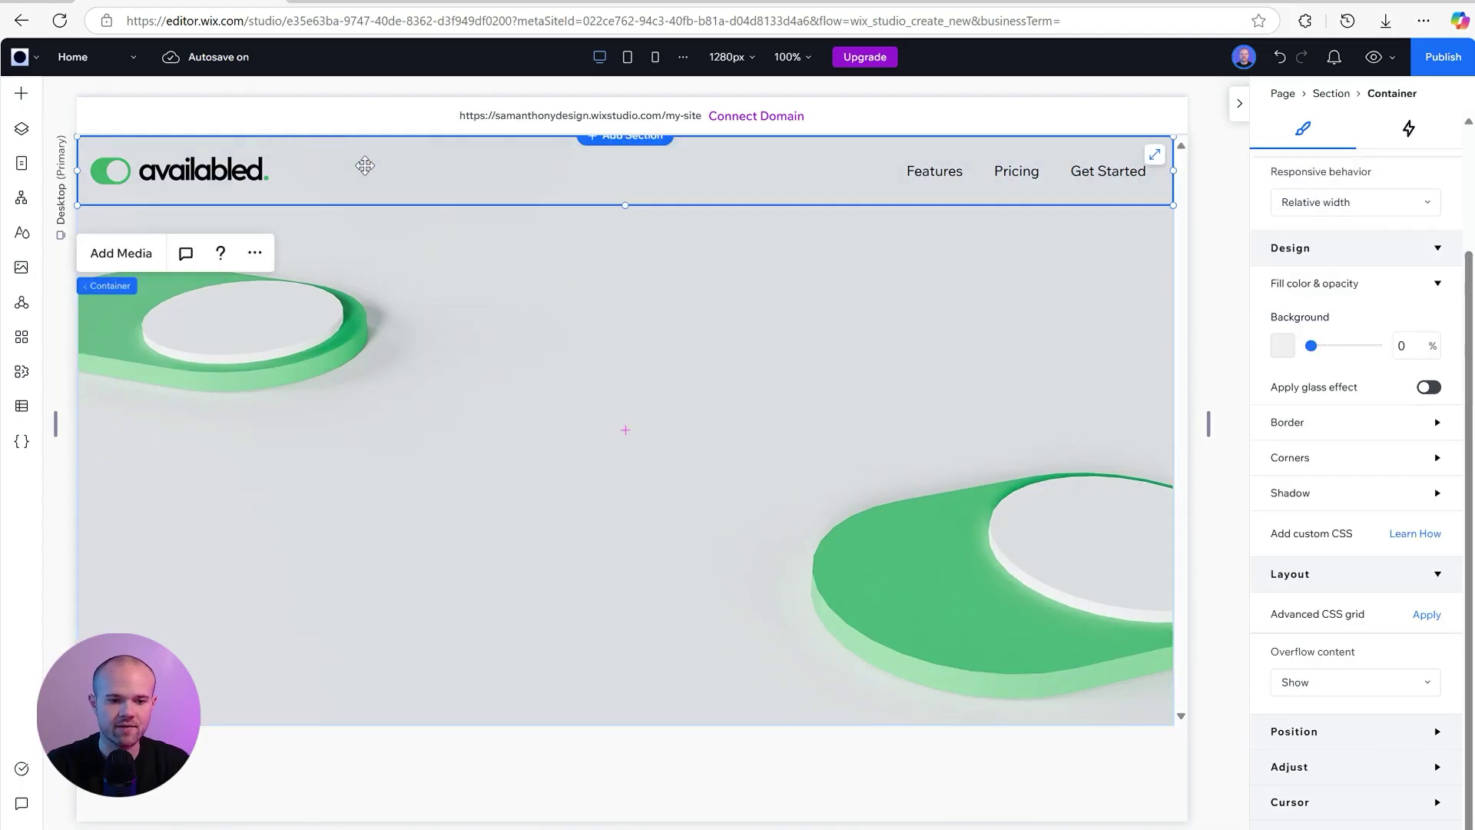
{"action": "left_click", "coordinate": [196, 171]}
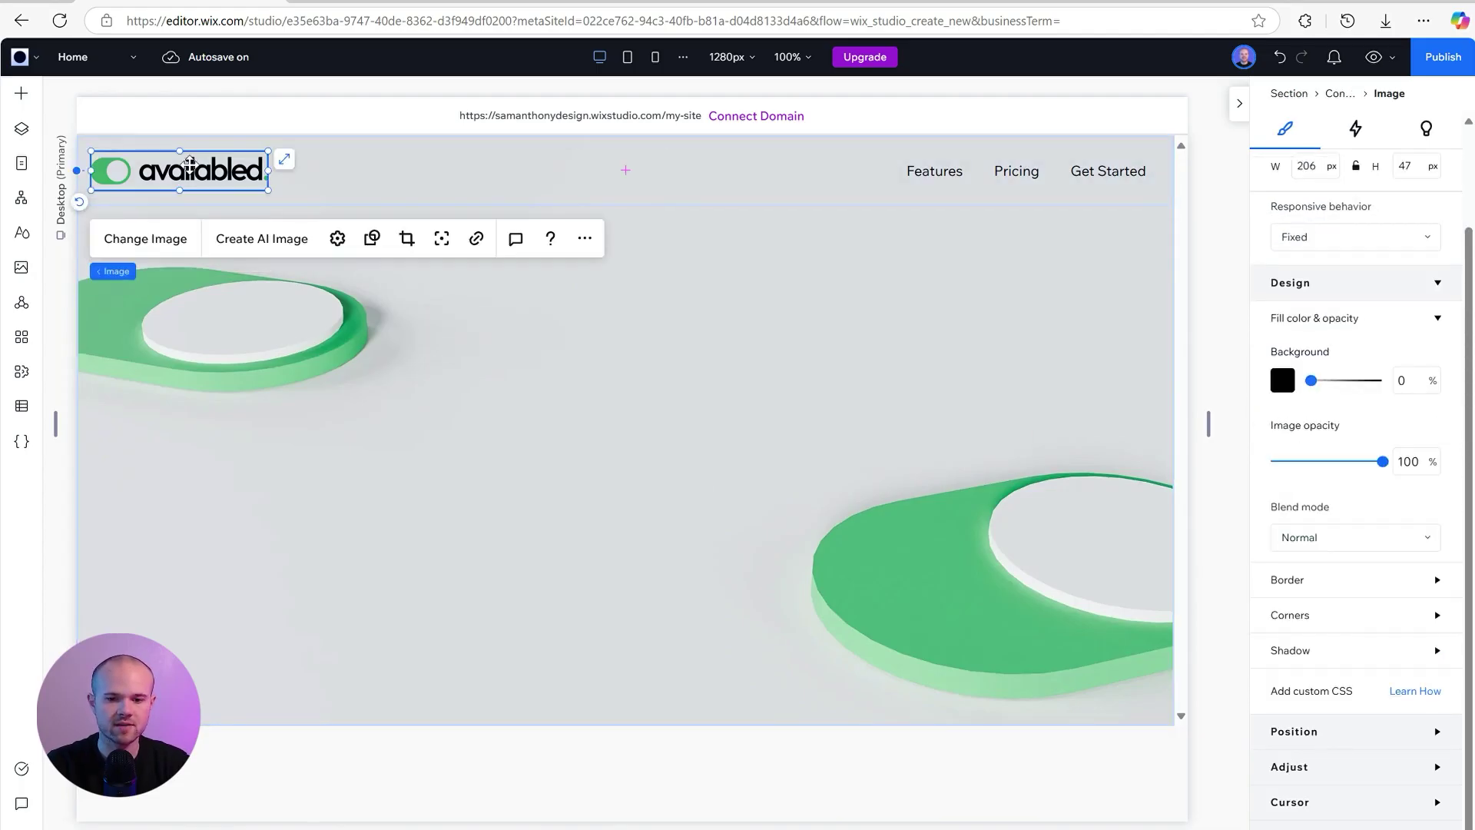
{"action": "left_click", "coordinate": [983, 184]}
{"action": "left_click", "coordinate": [845, 359]}
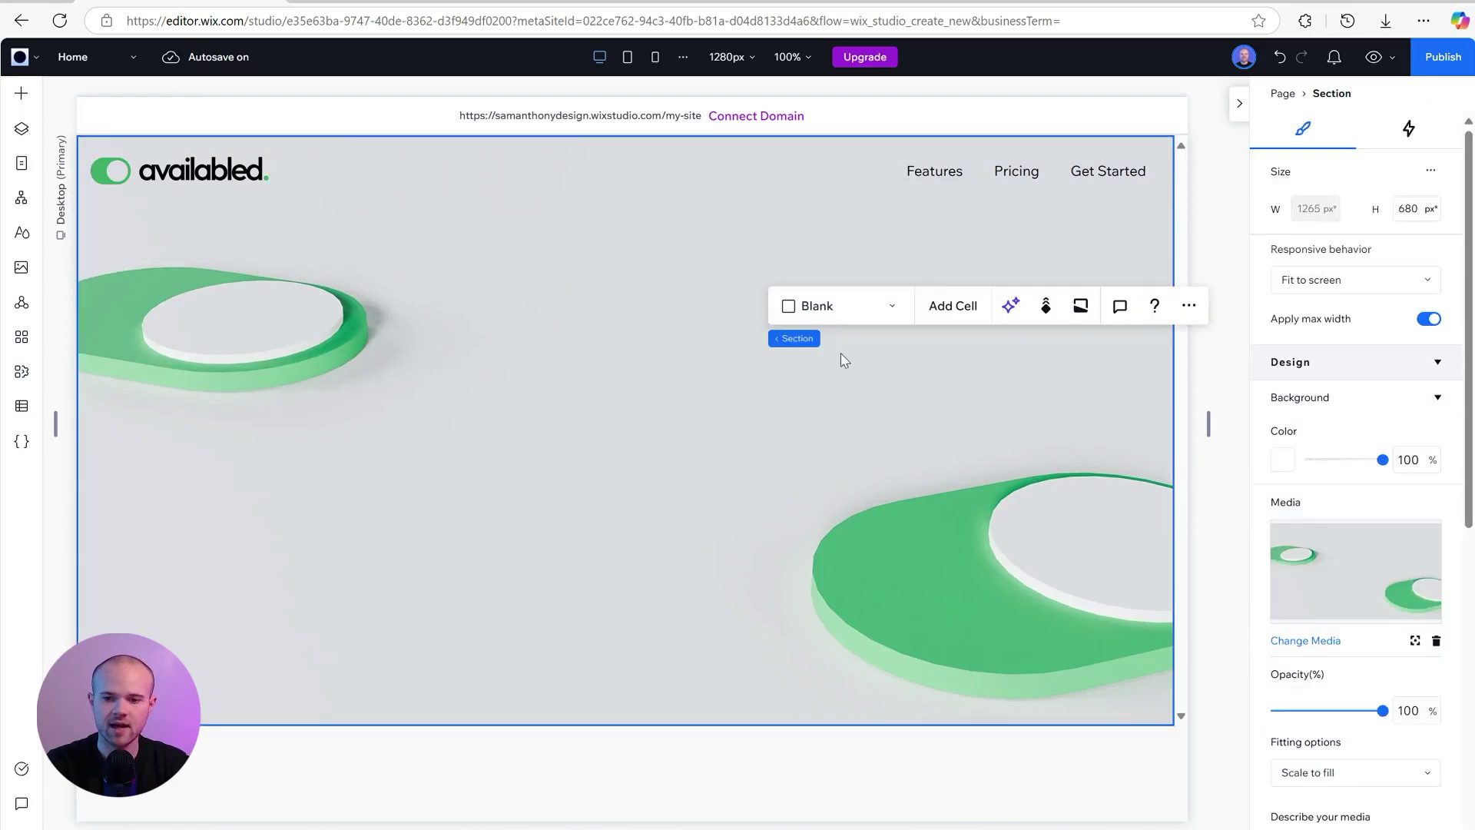
{"action": "scroll", "coordinate": [1208, 425], "scroll_direction": "left", "scroll_amount": 3}
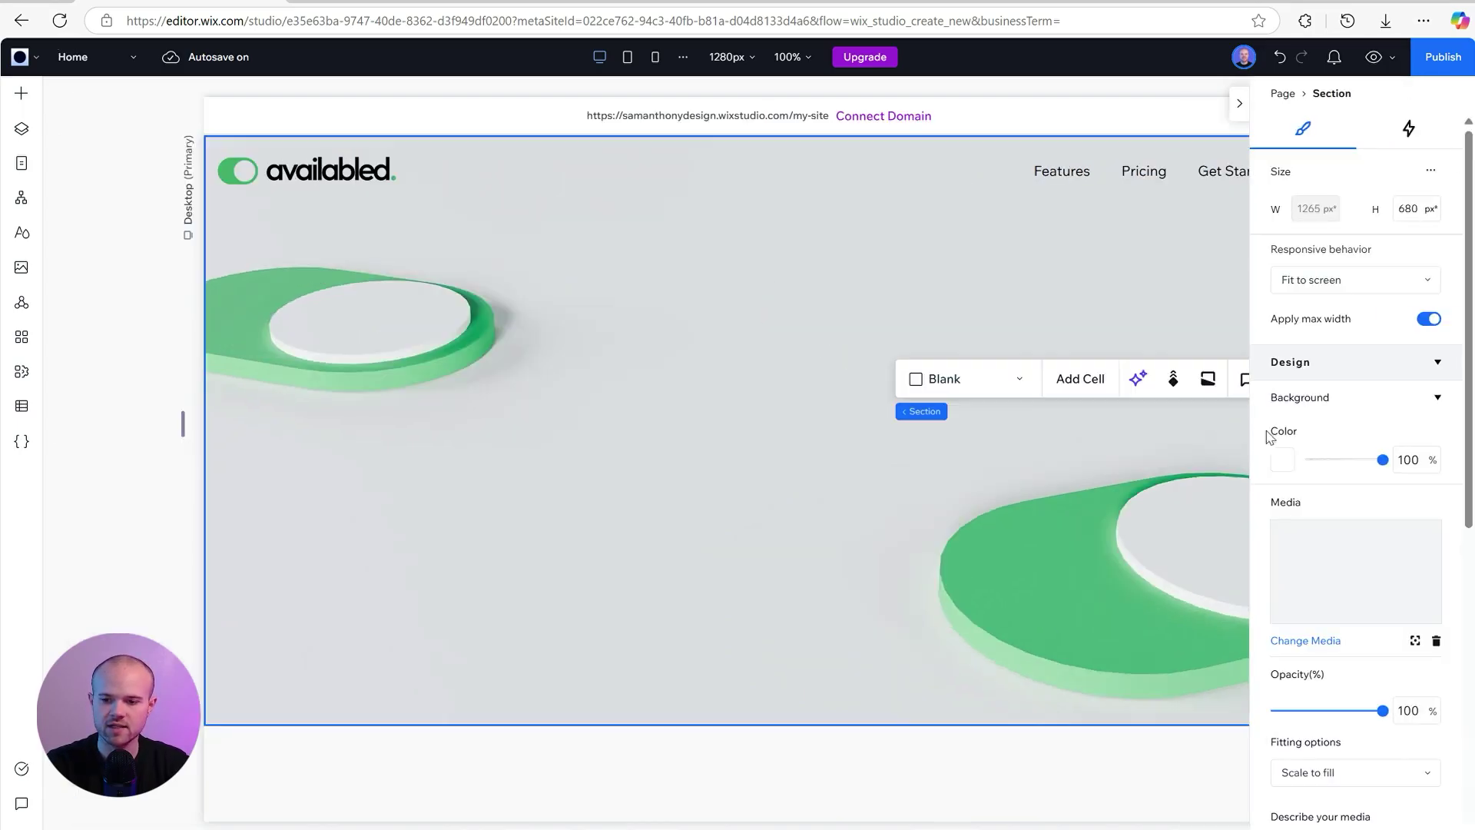
{"action": "mouse_move", "coordinate": [182, 426]}
{"action": "left_mouse_down"}
{"action": "mouse_move", "coordinate": [356, 427]}
{"action": "mouse_move", "coordinate": [103, 430]}
{"action": "mouse_move", "coordinate": [263, 427]}
{"action": "mouse_move", "coordinate": [183, 426]}
{"action": "left_mouse_up"}
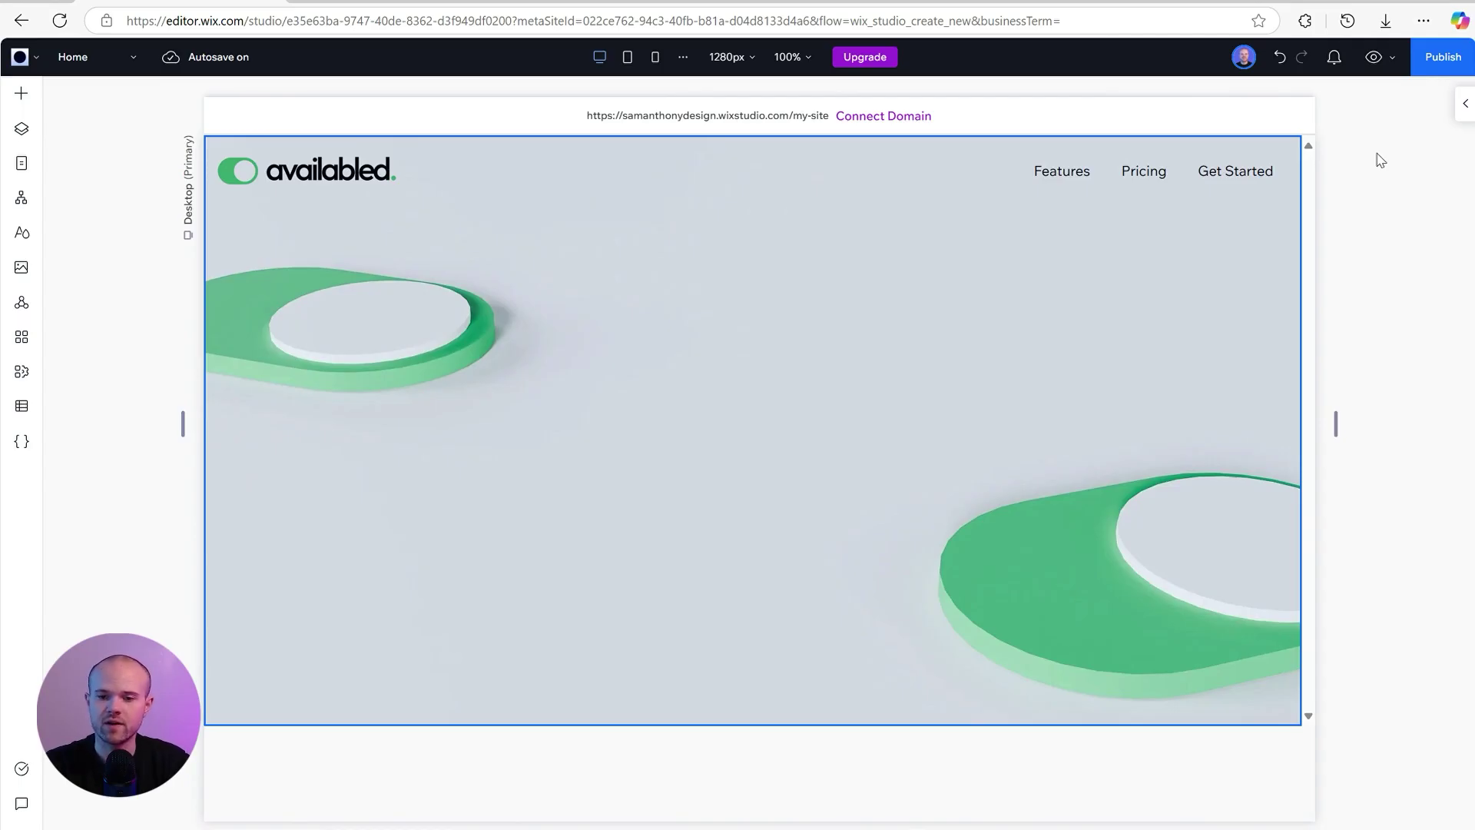
{"action": "left_click", "coordinate": [1372, 59]}
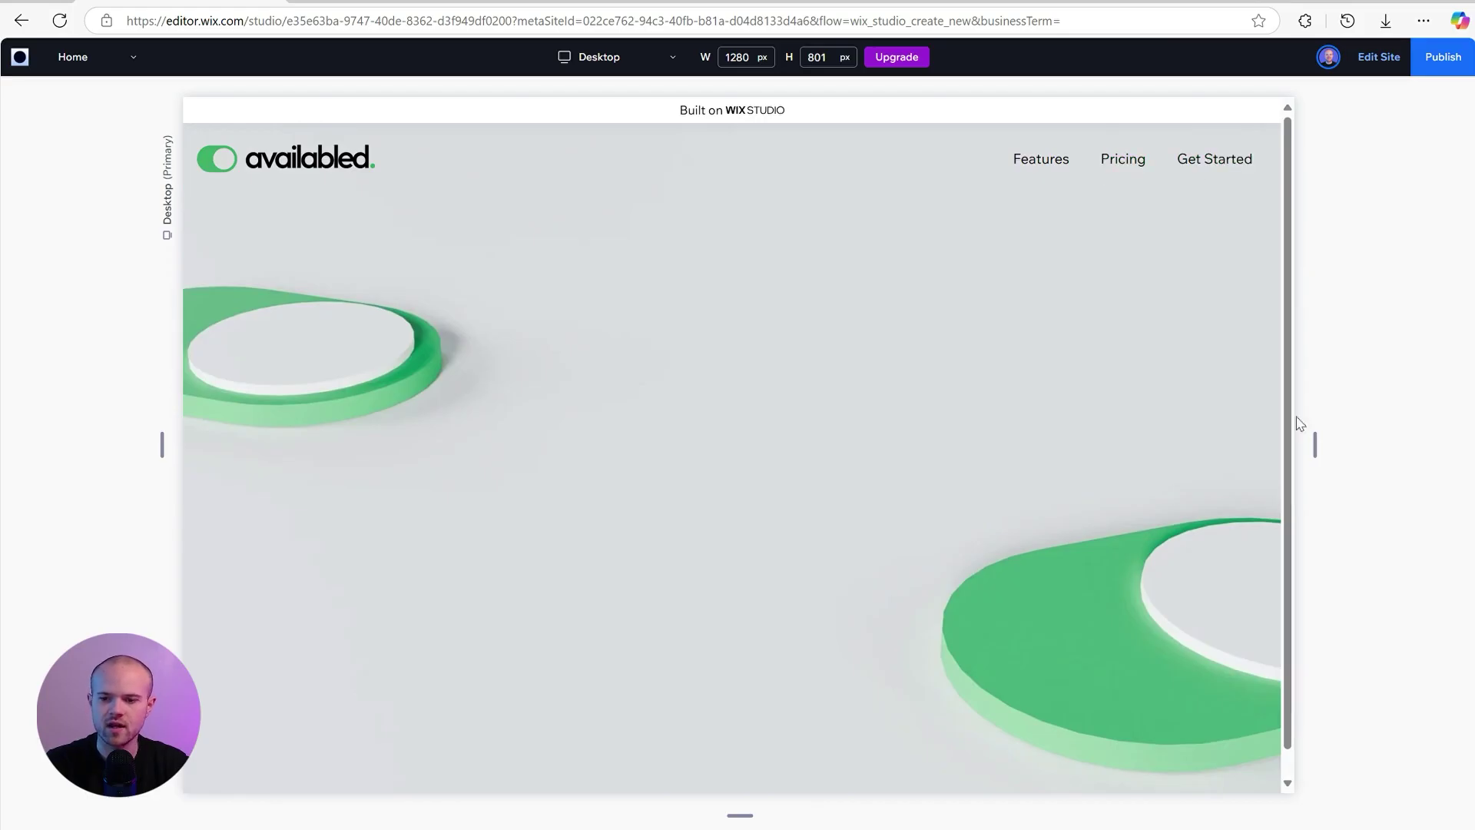
{"action": "left_click_drag", "start_coordinate": [1314, 445], "coordinate": [1412, 440]}
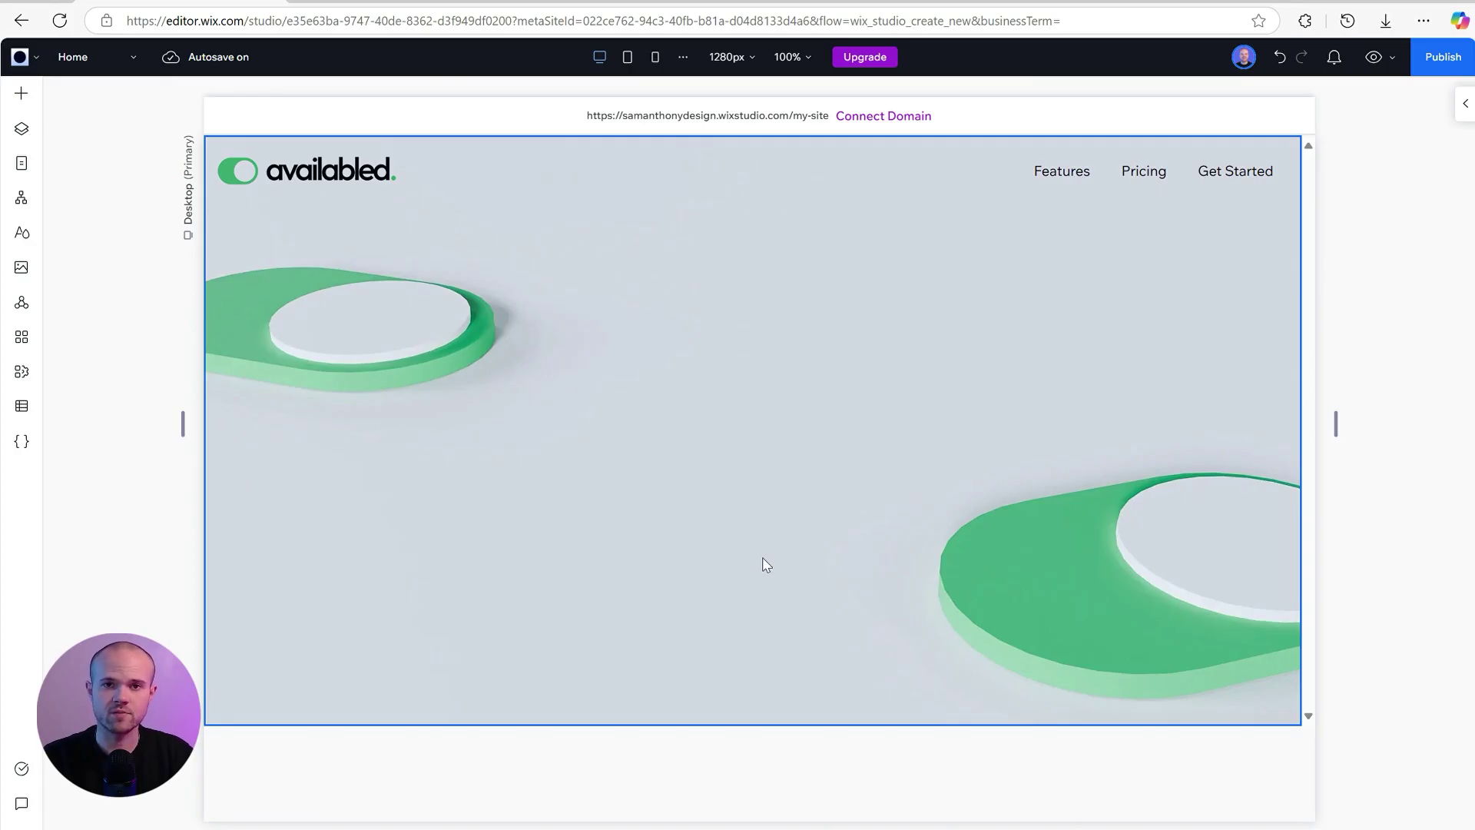
Step: Add a container to the background section, enlarge it on all sides and position it in the middle
{"action": "left_click", "coordinate": [22, 95]}
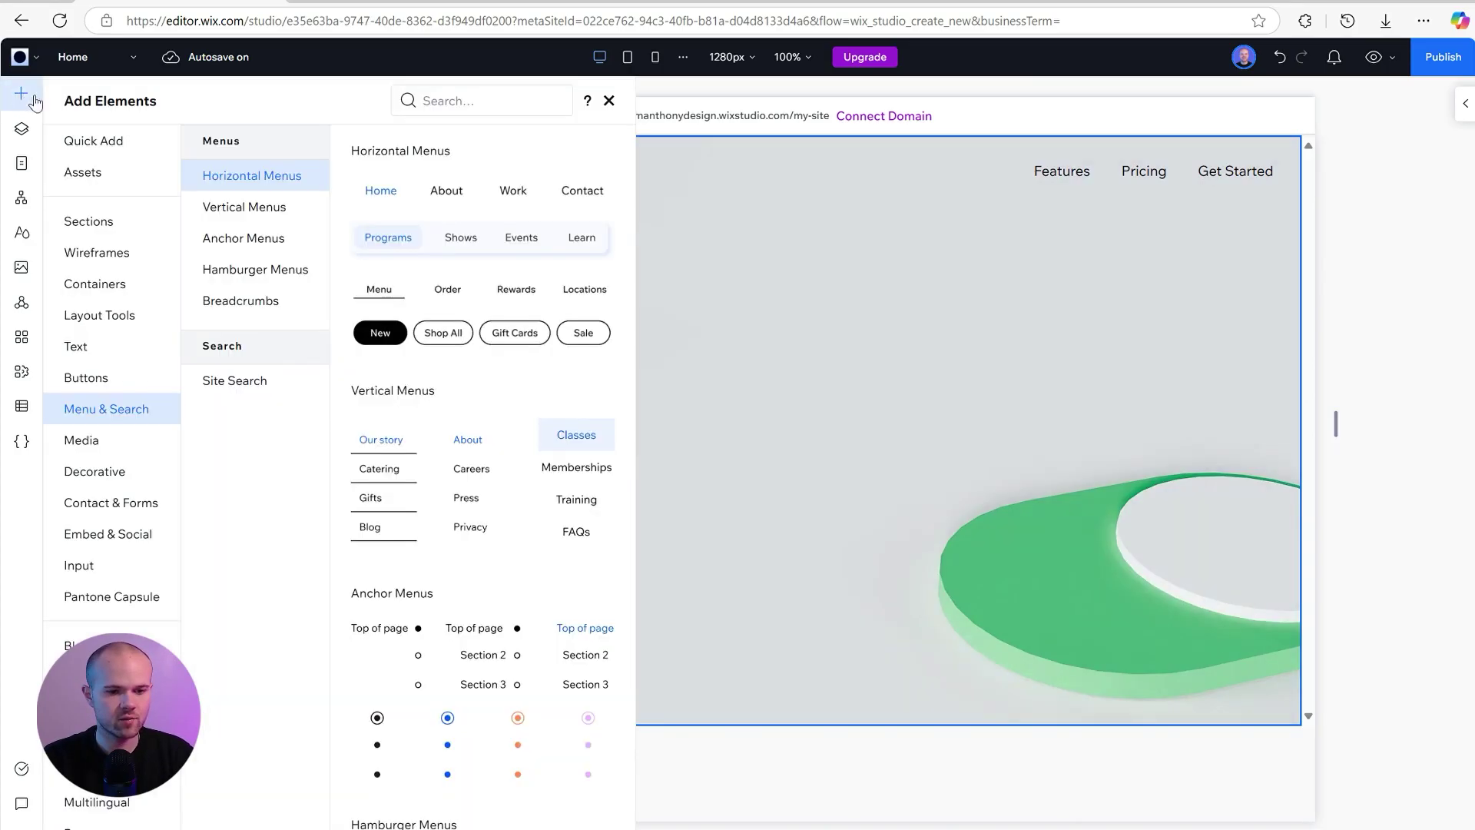
{"action": "left_click", "coordinate": [89, 153]}
{"action": "left_click_drag", "start_coordinate": [332, 288], "coordinate": [757, 432]}
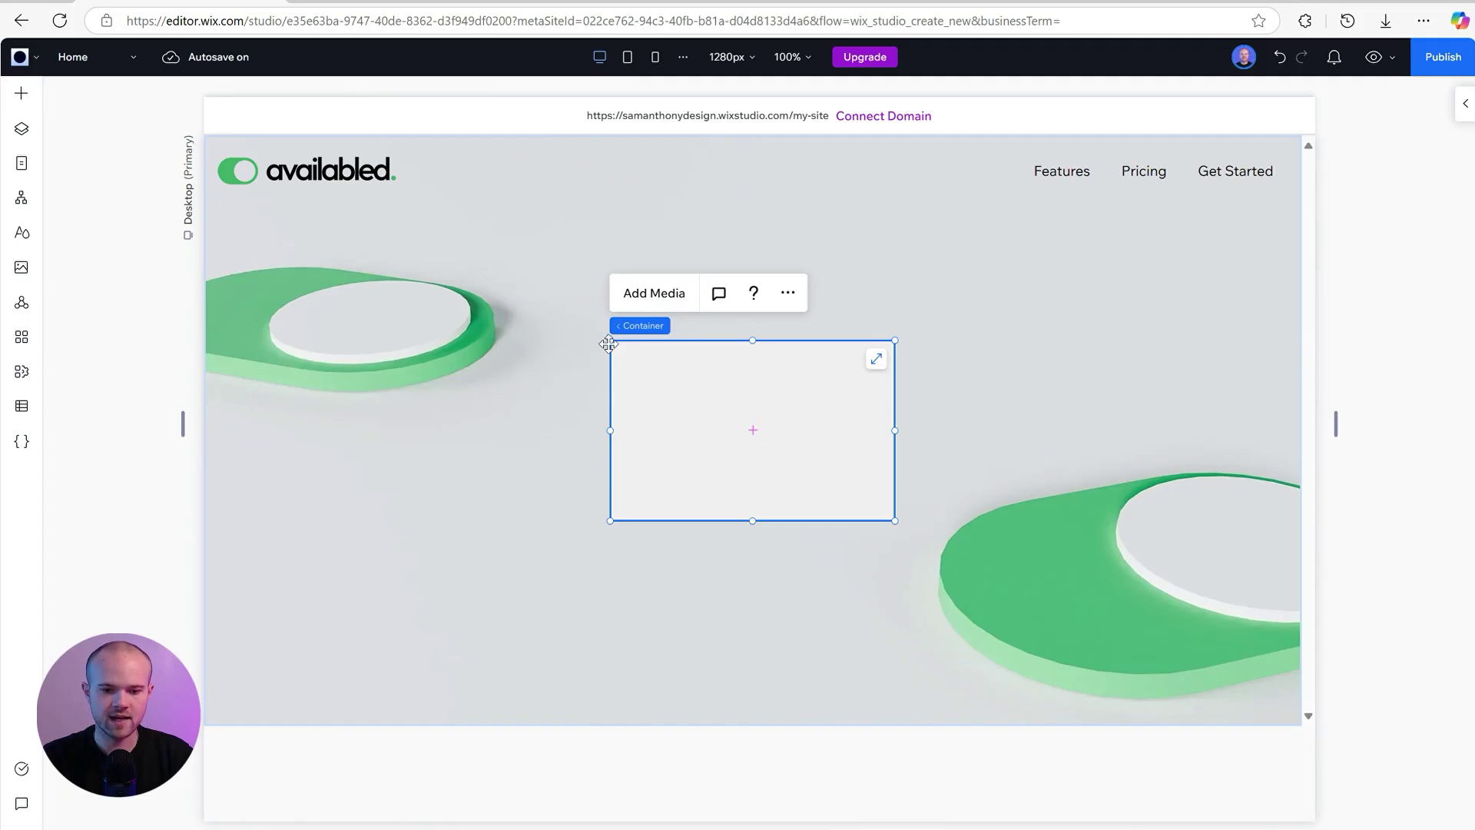
{"action": "left_click_drag", "start_coordinate": [607, 341], "coordinate": [526, 286]}
{"action": "left_click_drag", "start_coordinate": [895, 520], "coordinate": [966, 577]}
{"action": "left_click_drag", "start_coordinate": [840, 468], "coordinate": [845, 465]}
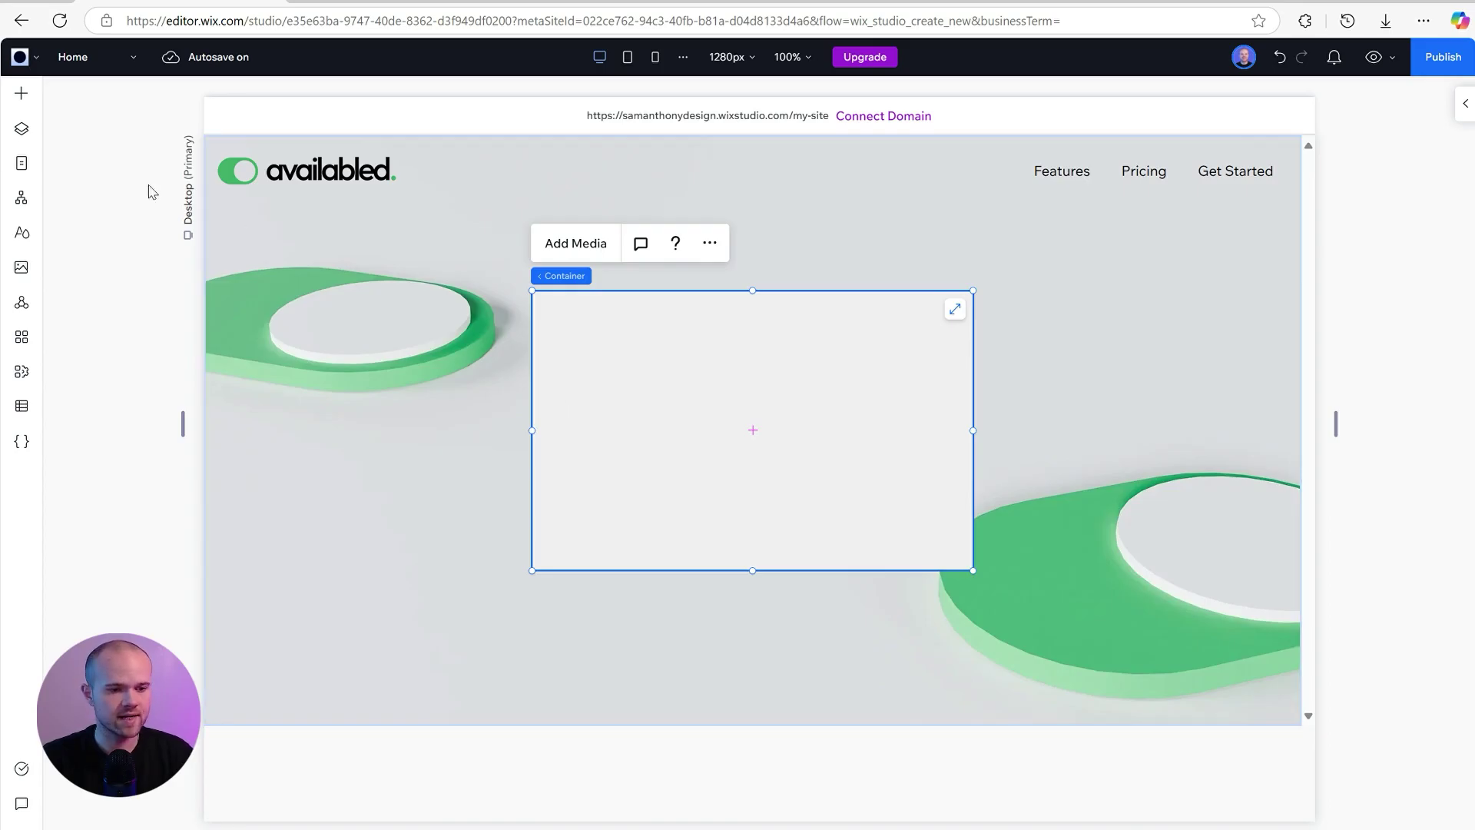
Step: Add a title and, beneath it, a button inside the new container
{"action": "left_click", "coordinate": [22, 95]}
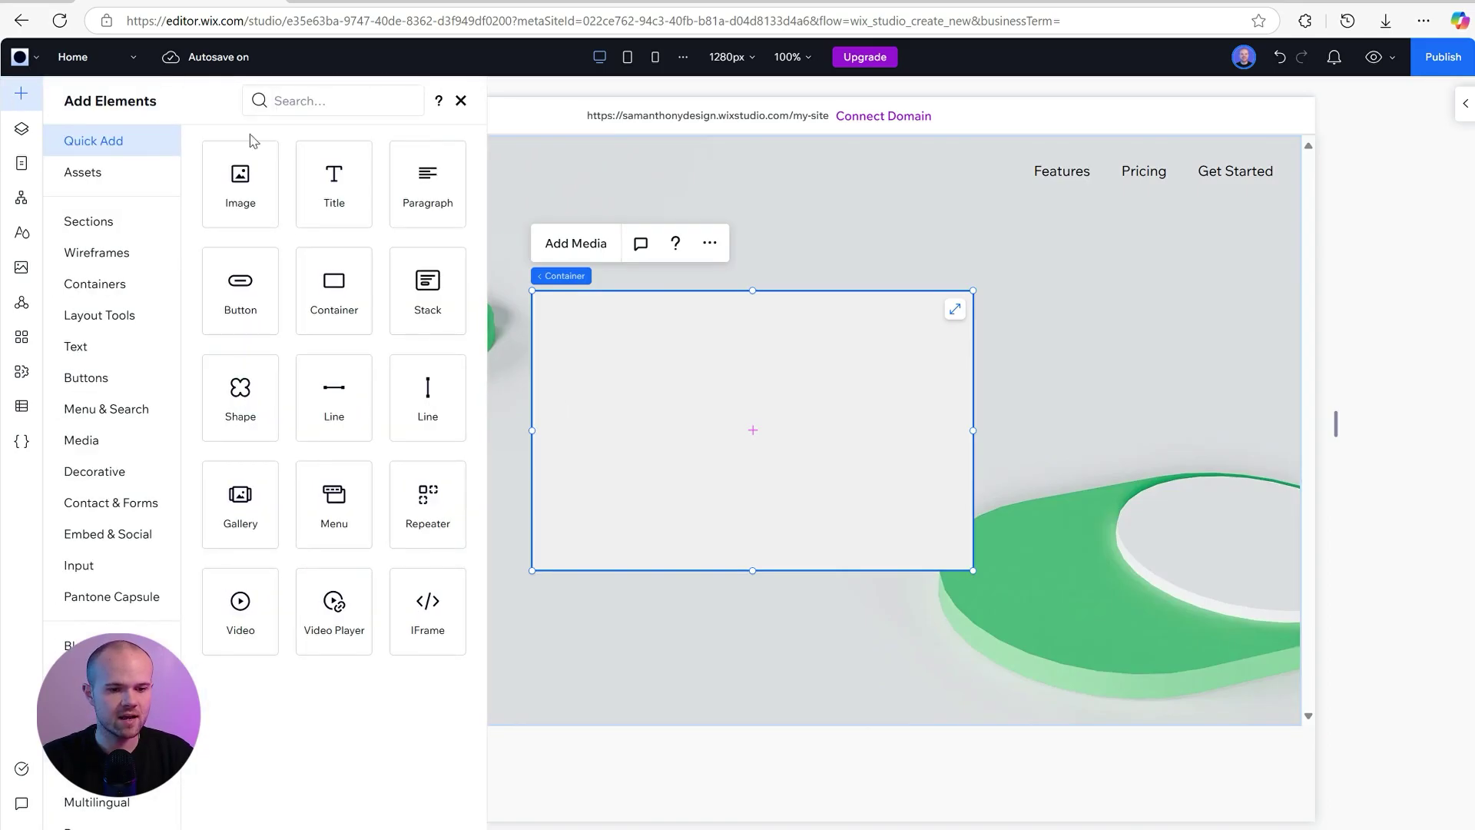
{"action": "left_click_drag", "start_coordinate": [330, 205], "coordinate": [767, 430]}
{"action": "left_click", "coordinate": [21, 93]}
{"action": "left_click_drag", "start_coordinate": [233, 290], "coordinate": [778, 490]}
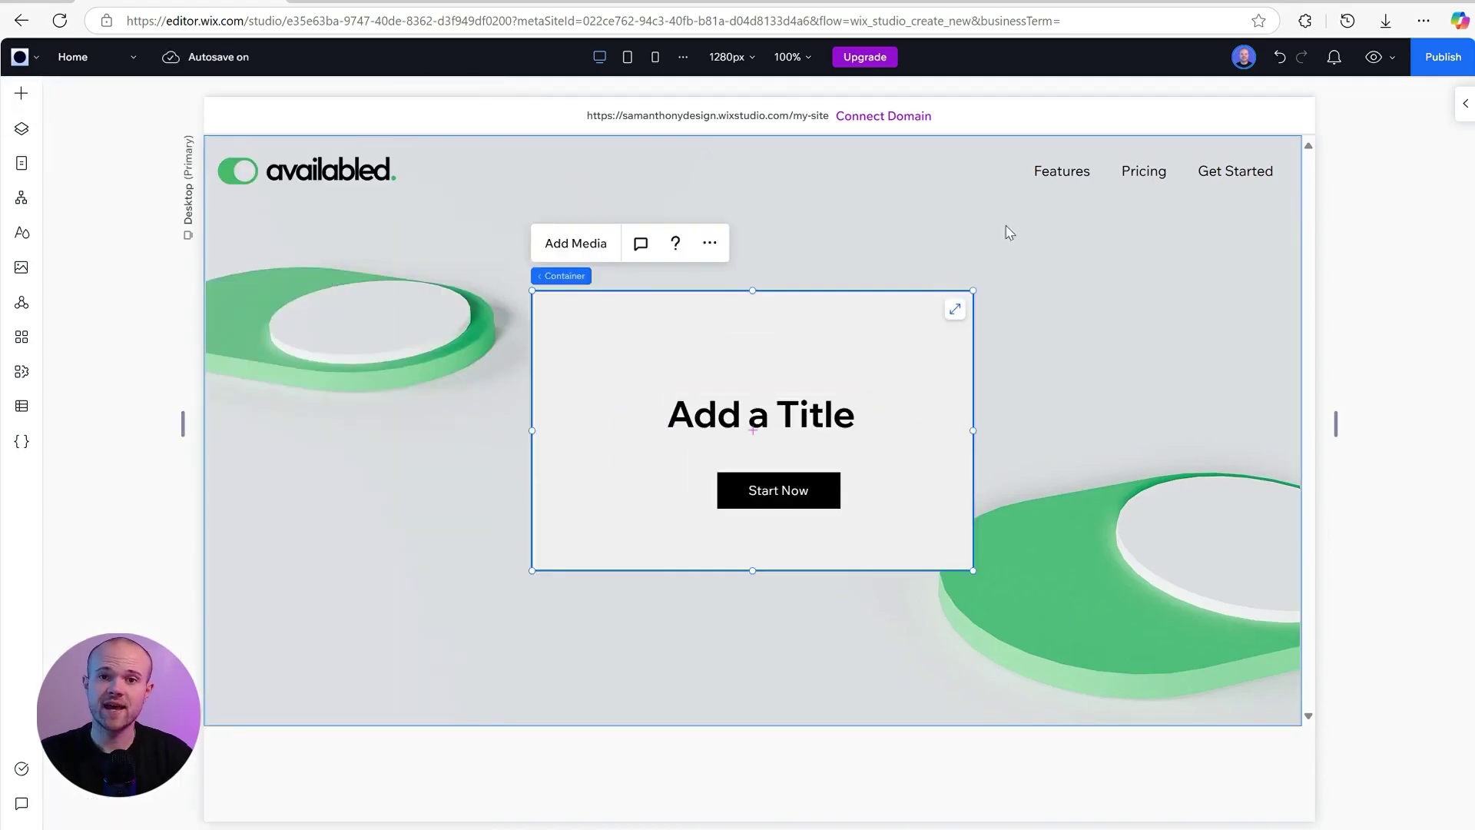
Step: Replace the title's text with "Manage your team, the smart way."
{"action": "left_click", "coordinate": [741, 415]}
{"action": "left_click", "coordinate": [704, 343]}
{"action": "type", "text": "Manage your team, the smart way."}
{"action": "key", "text": "Escape"}
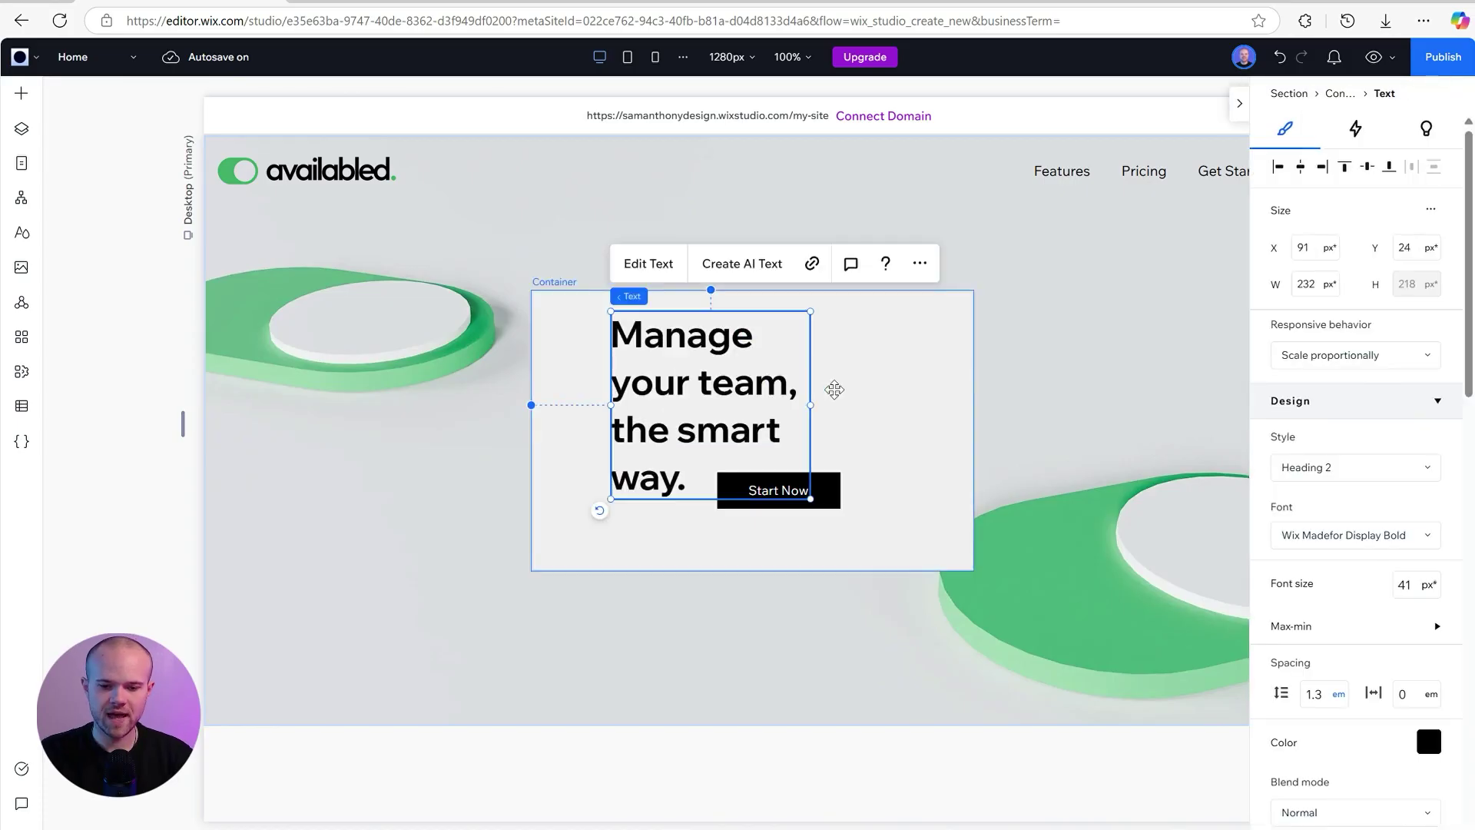
Step: Widen the title to about 393 px, centre it horizontally in the container and centre-align its text
{"action": "left_click_drag", "start_coordinate": [810, 405], "coordinate": [951, 393]}
{"action": "left_click_drag", "start_coordinate": [770, 385], "coordinate": [739, 408]}
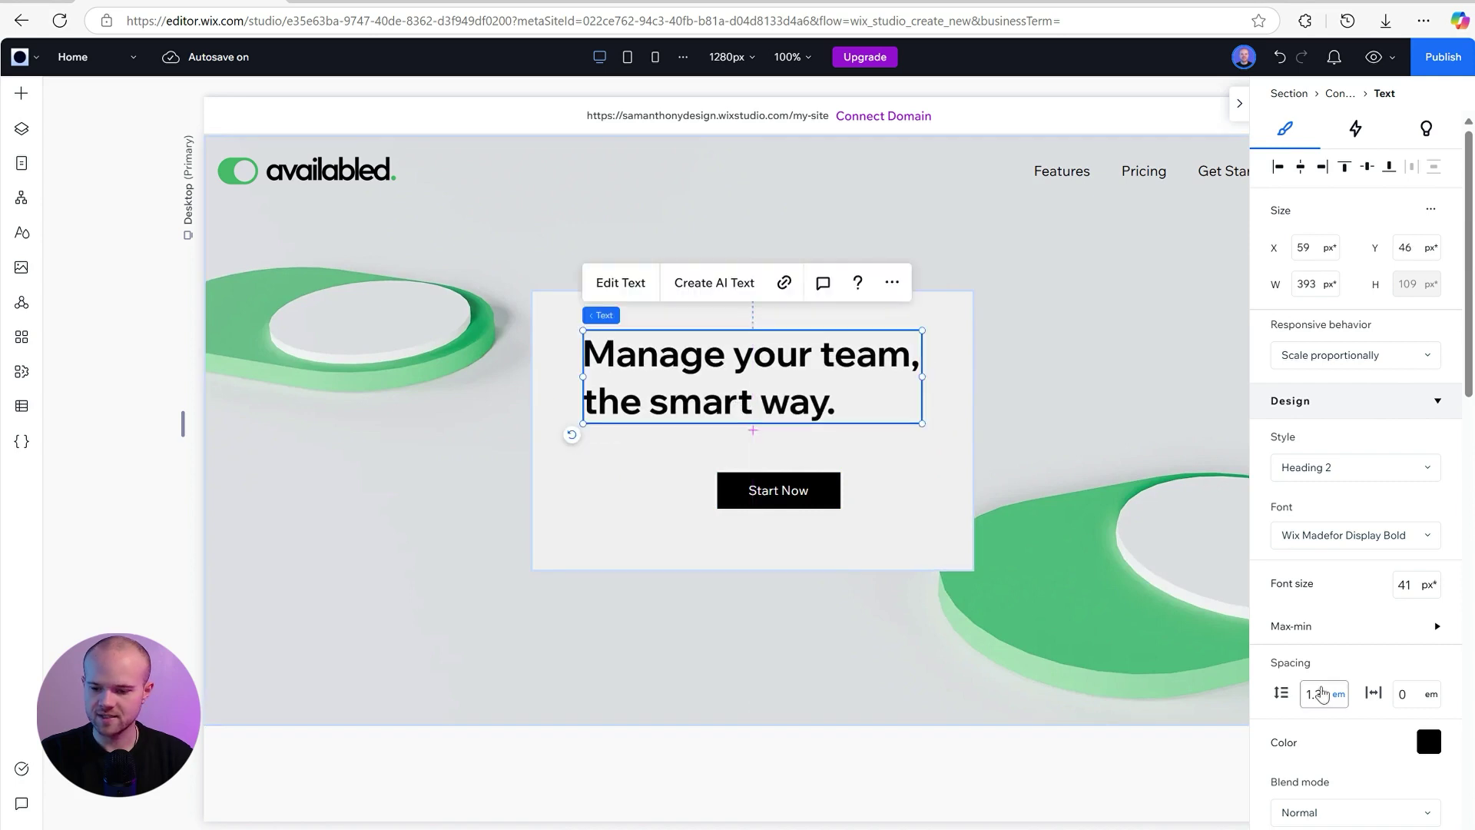
{"action": "scroll", "coordinate": [1321, 694], "scroll_direction": "down", "scroll_amount": 5}
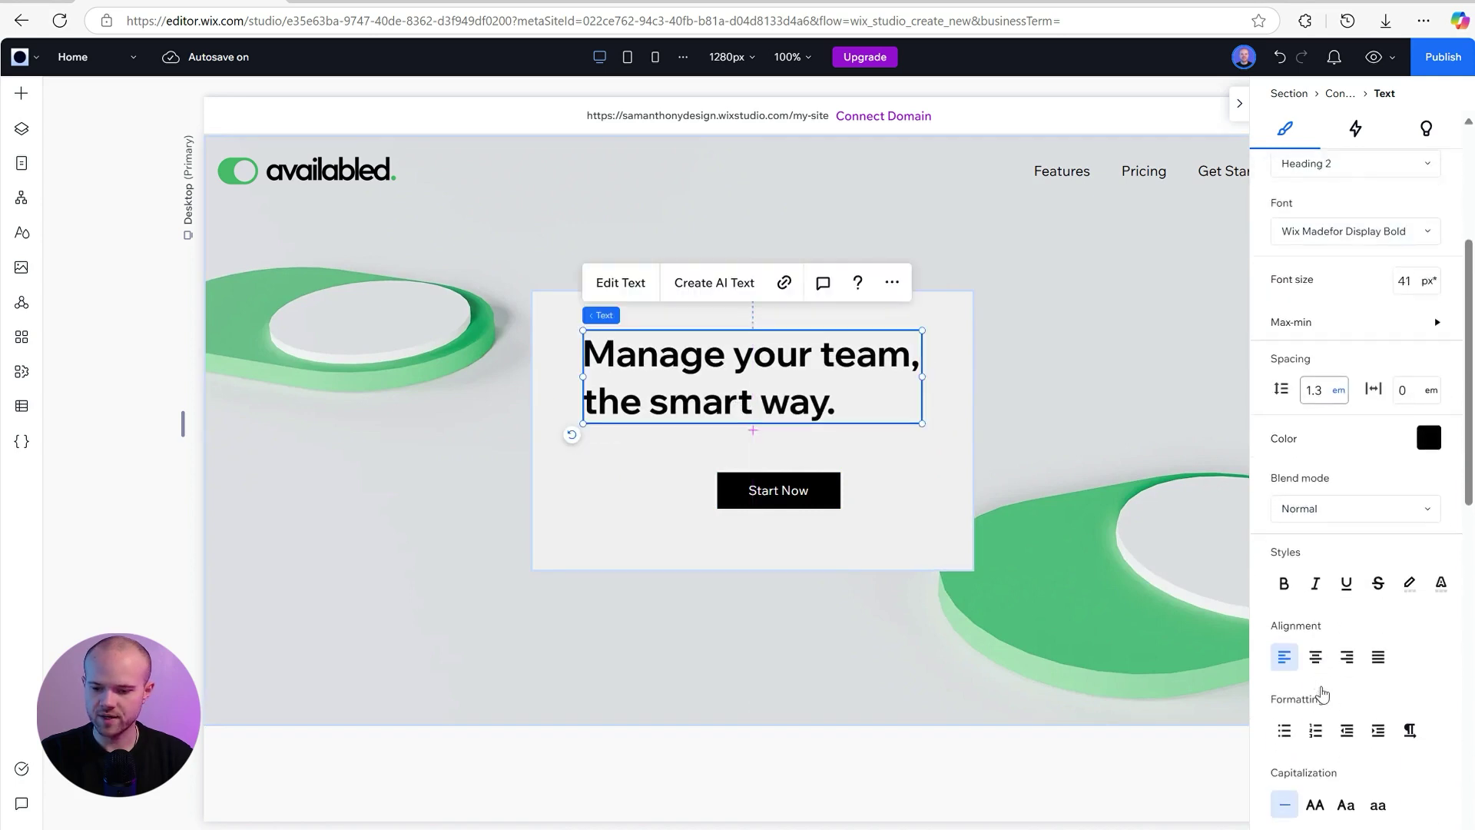
{"action": "left_click", "coordinate": [1316, 645]}
Step: Centre the button horizontally under the title and change its label to "Get Started"
{"action": "left_click", "coordinate": [779, 490]}
{"action": "mouse_move", "coordinate": [779, 490]}
{"action": "left_mouse_down"}
{"action": "mouse_move", "coordinate": [742, 491]}
{"action": "mouse_move", "coordinate": [754, 490]}
{"action": "left_mouse_up"}
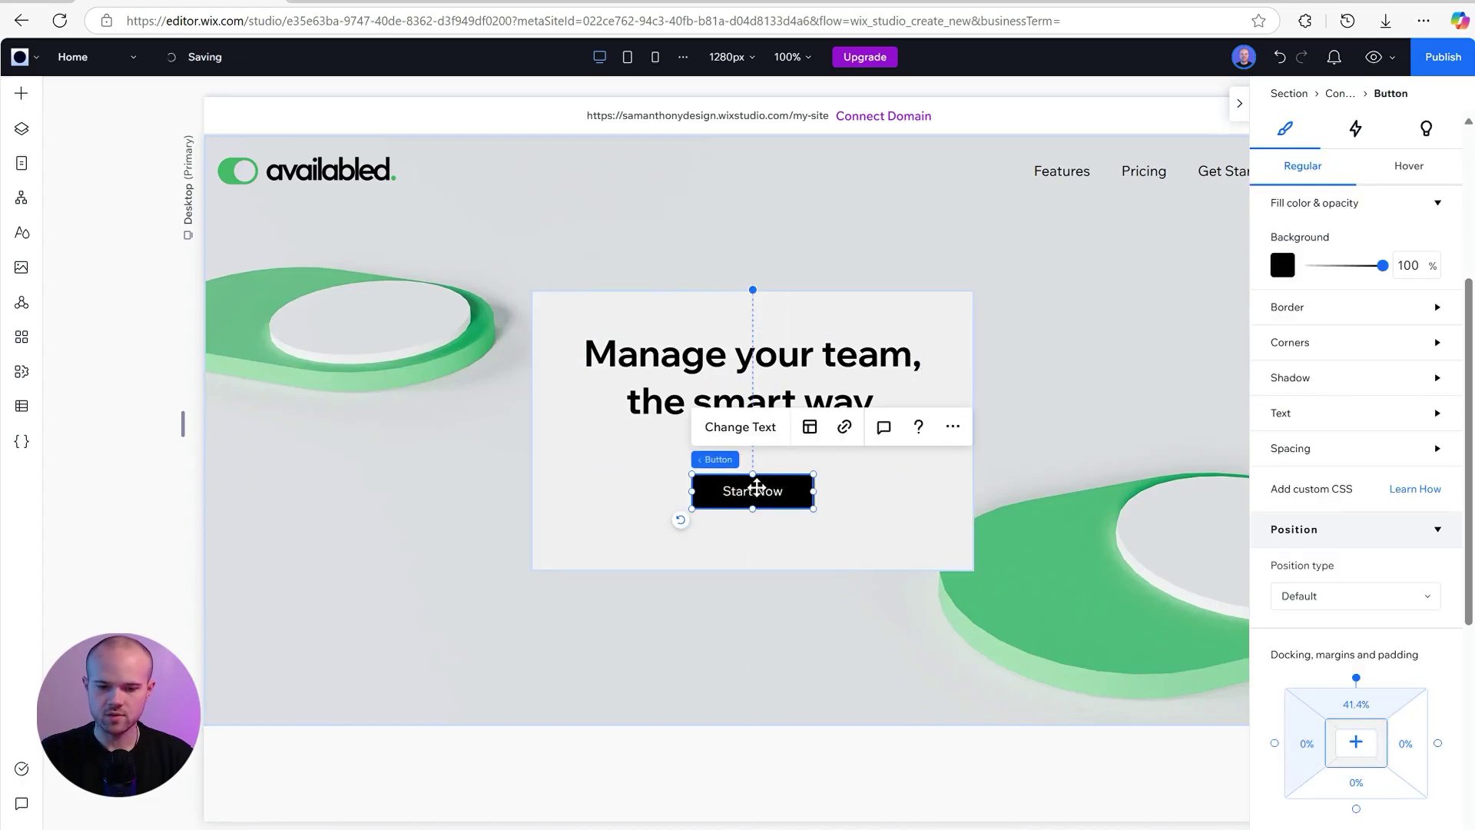
{"action": "left_click", "coordinate": [735, 426]}
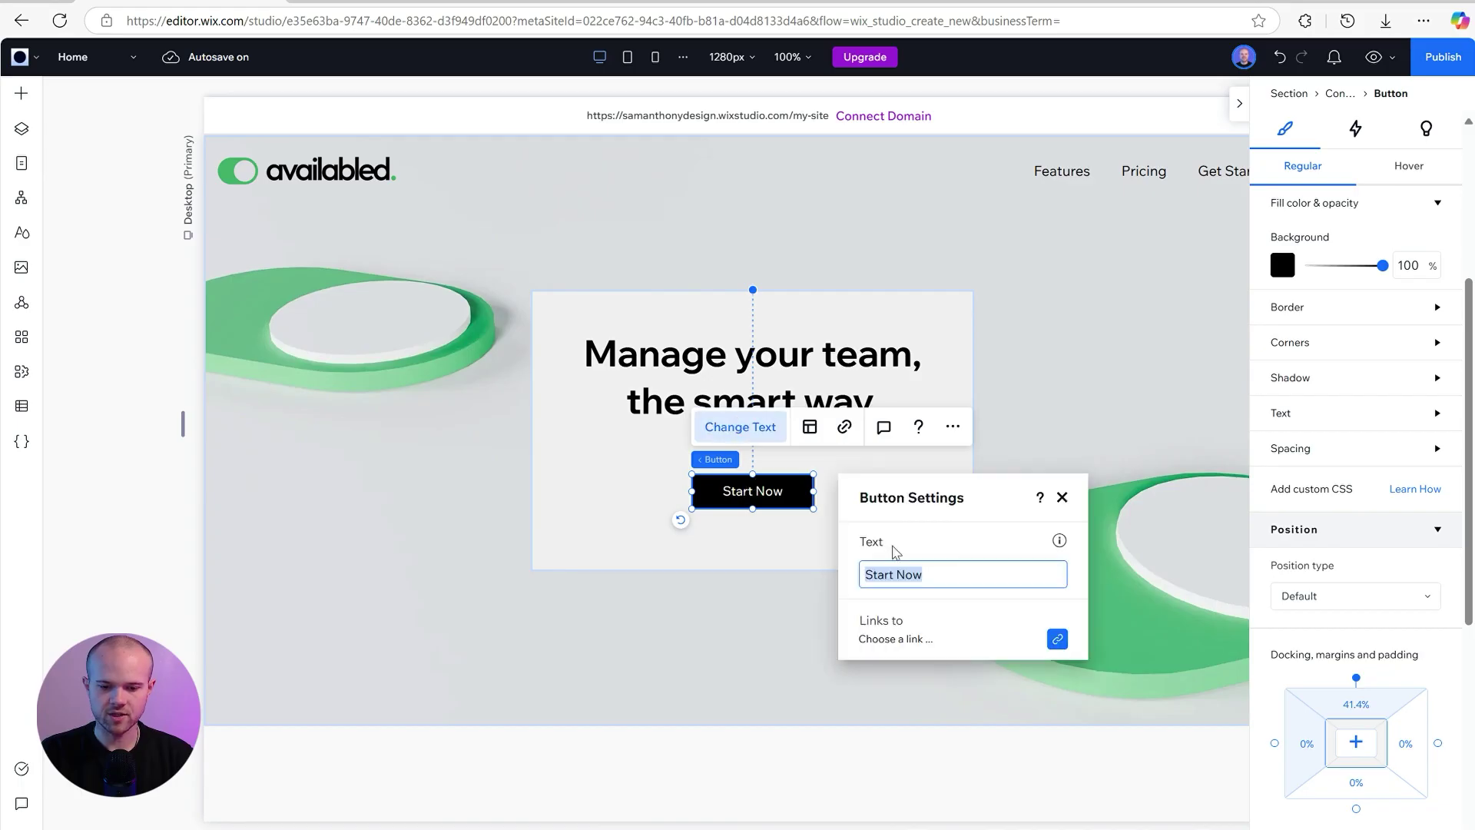
{"action": "type", "text": "Get"}
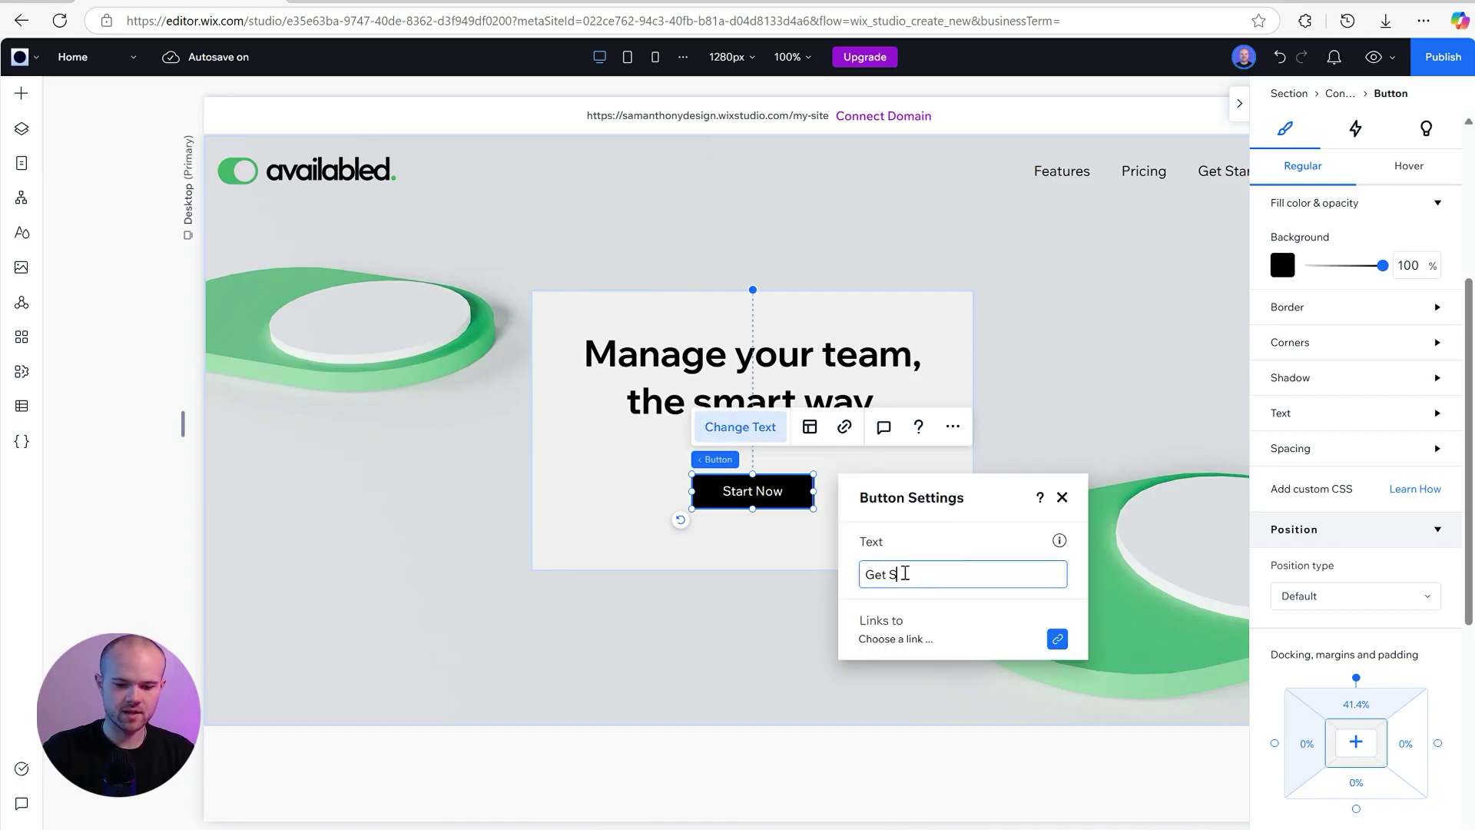
{"action": "key", "text": "Return"}
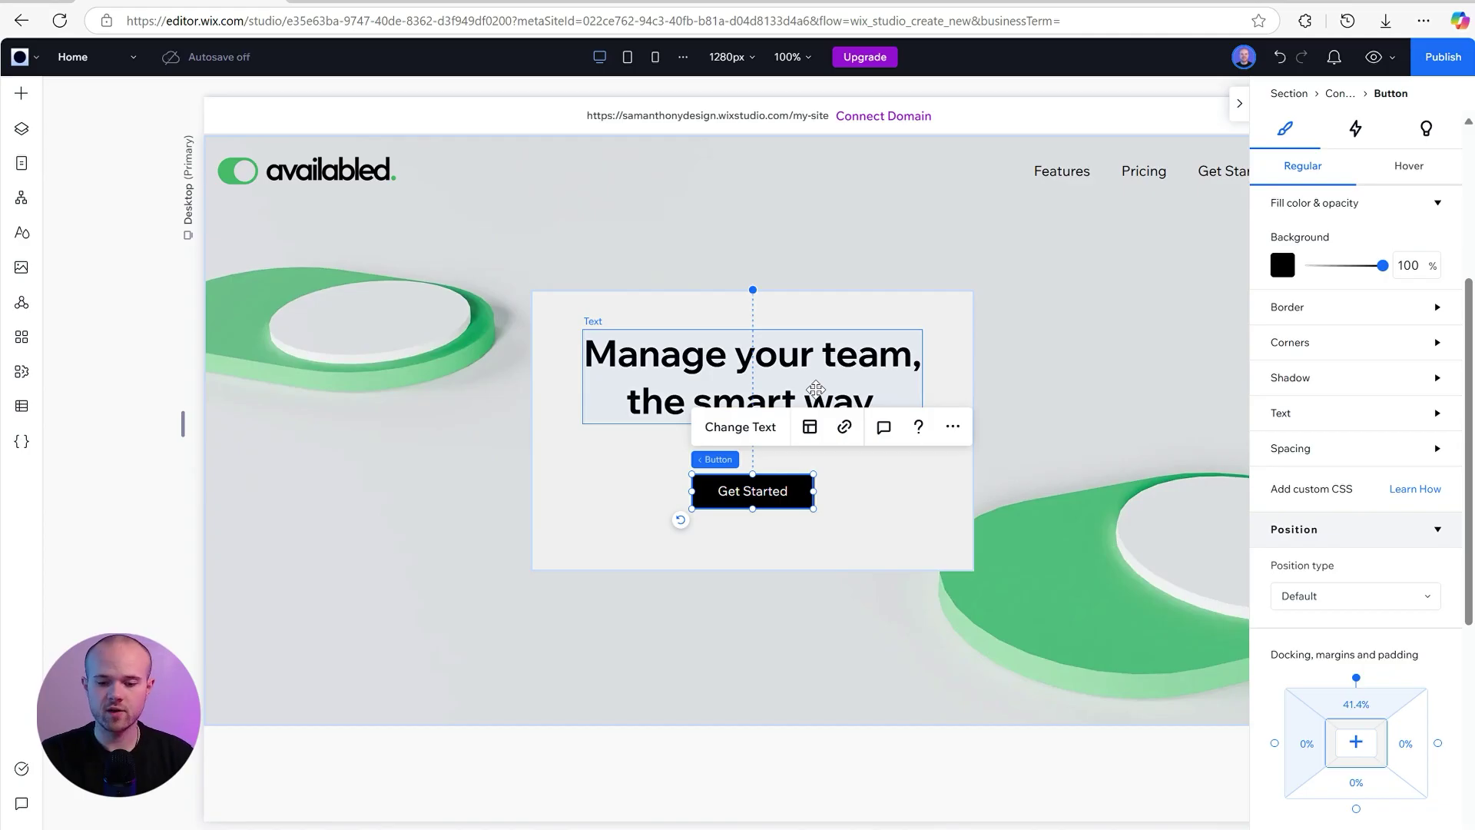
Step: Set the title's font size to 64 px
{"action": "left_click", "coordinate": [792, 374]}
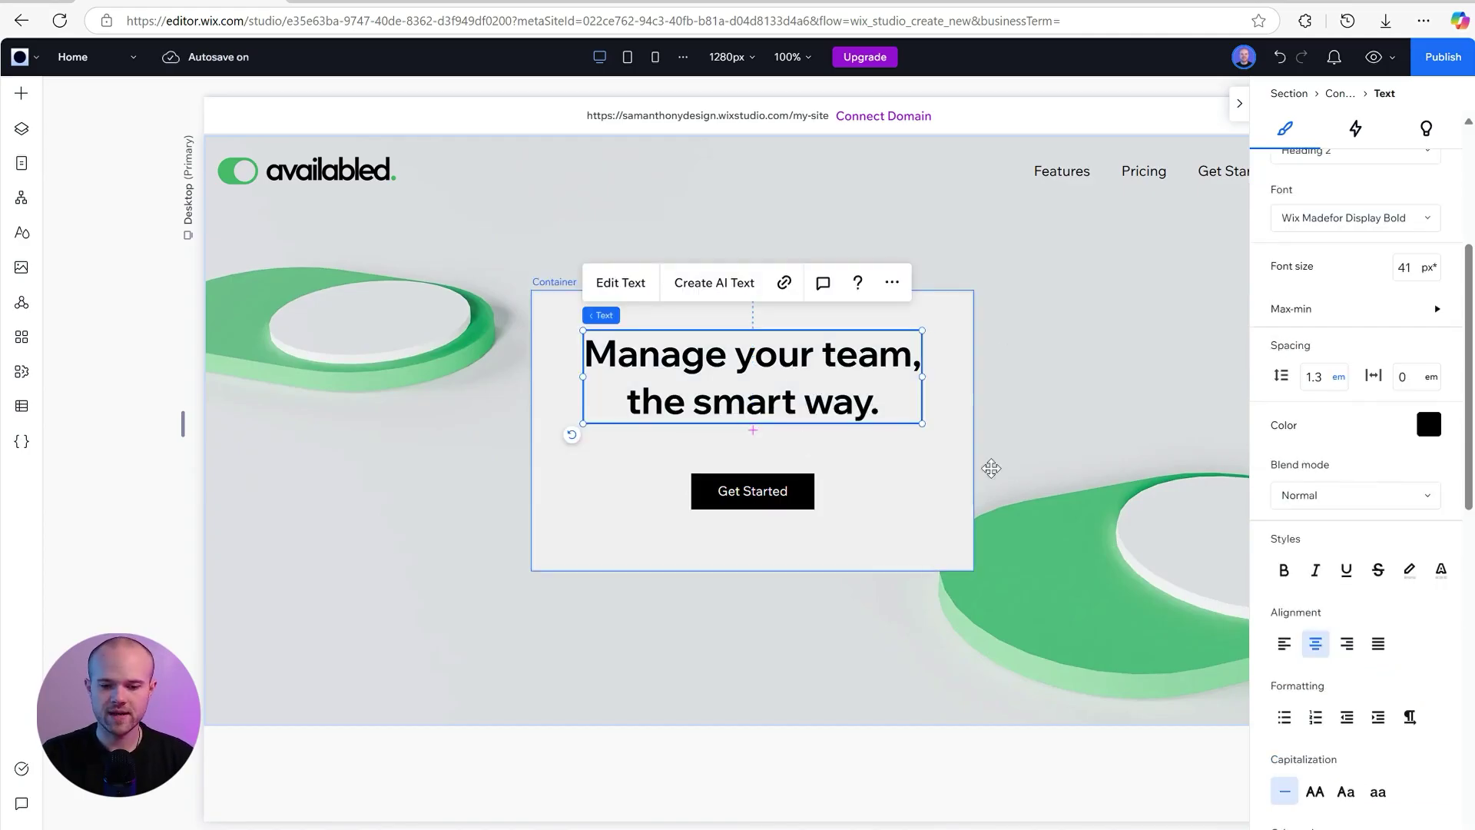
{"action": "scroll", "coordinate": [1264, 504], "scroll_direction": "down", "scroll_amount": 6}
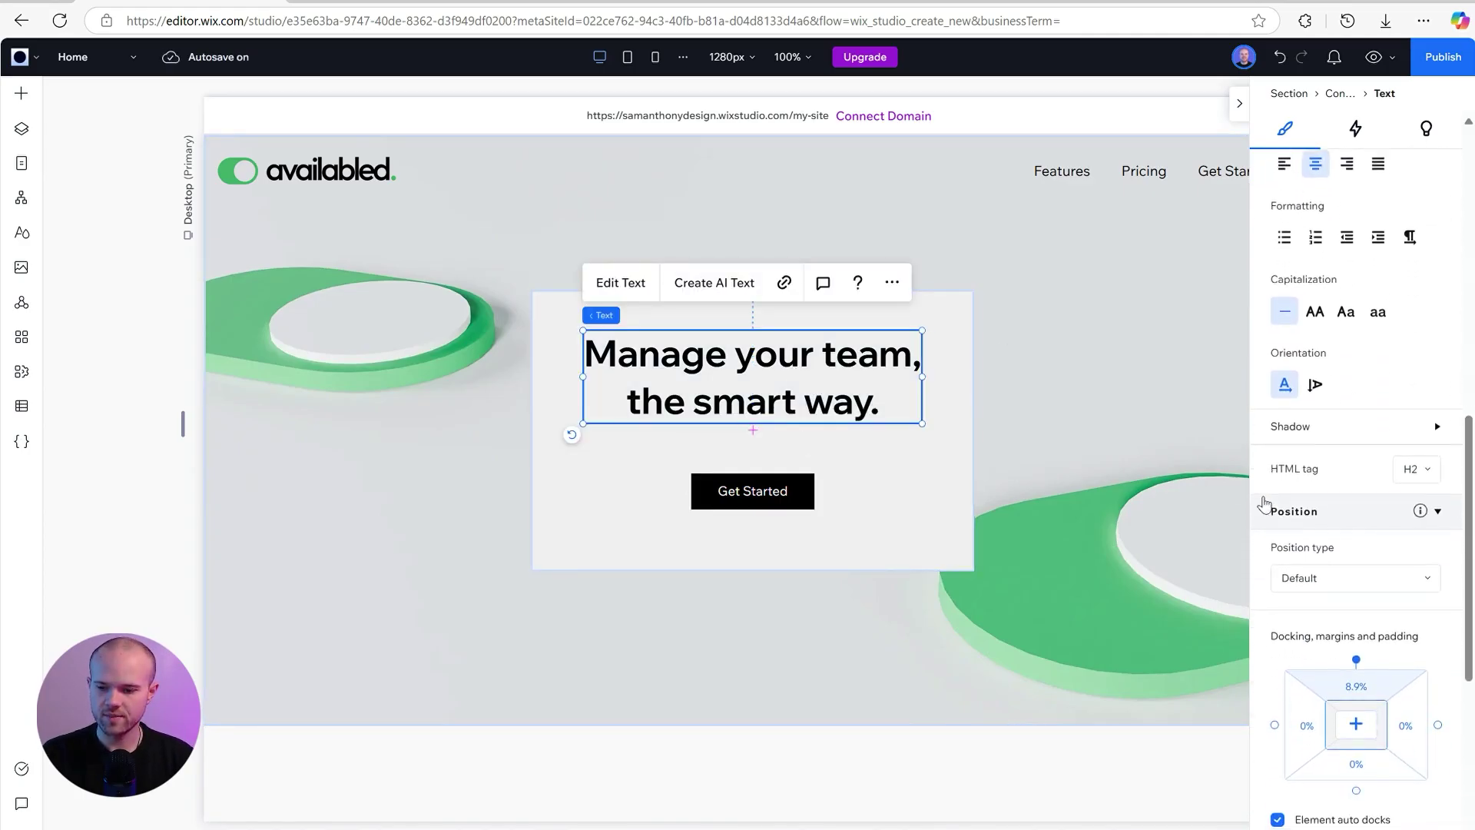
{"action": "scroll", "coordinate": [1263, 505], "scroll_direction": "up", "scroll_amount": 6}
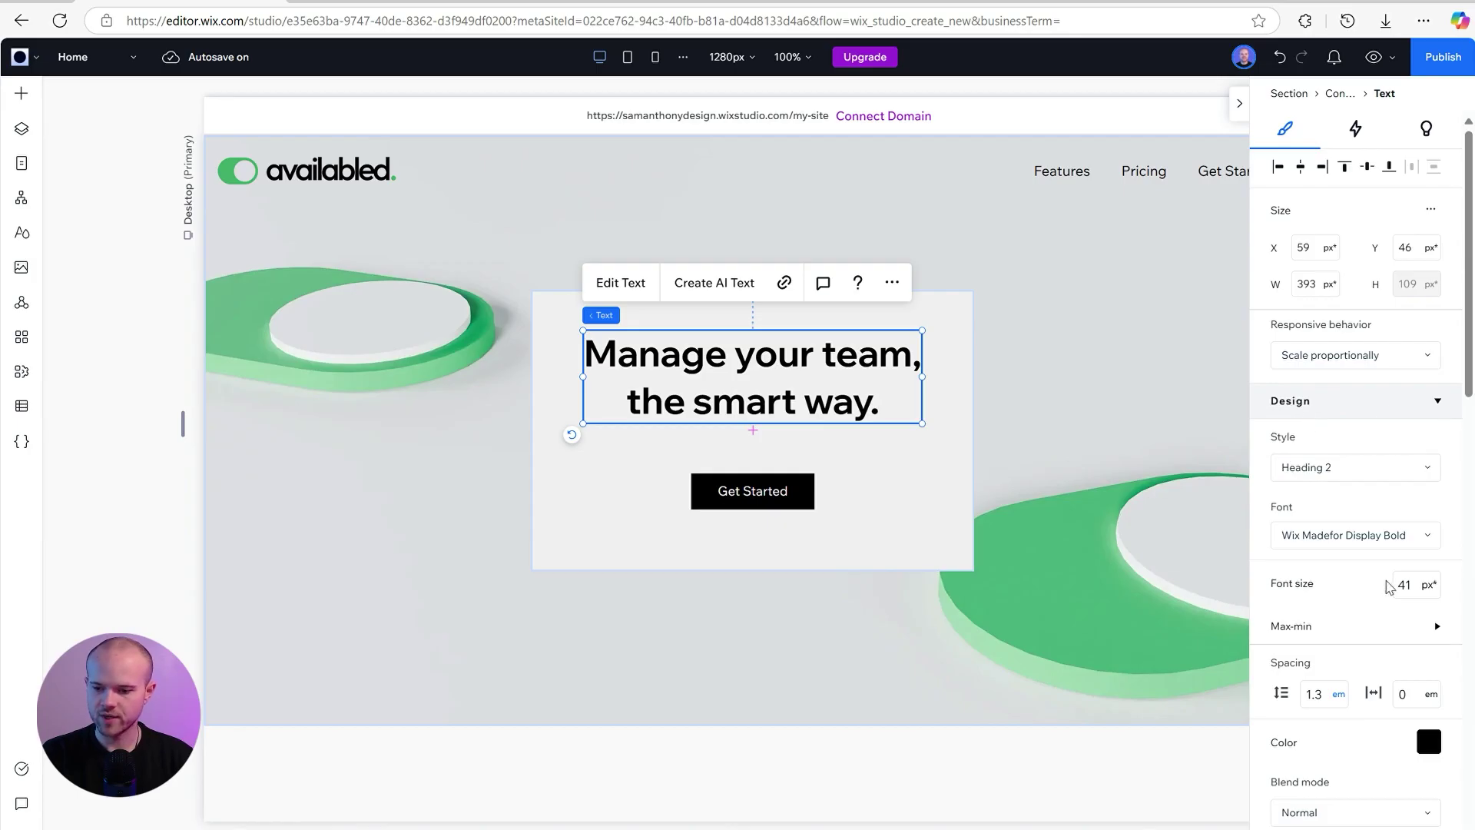
{"action": "left_click", "coordinate": [1412, 586]}
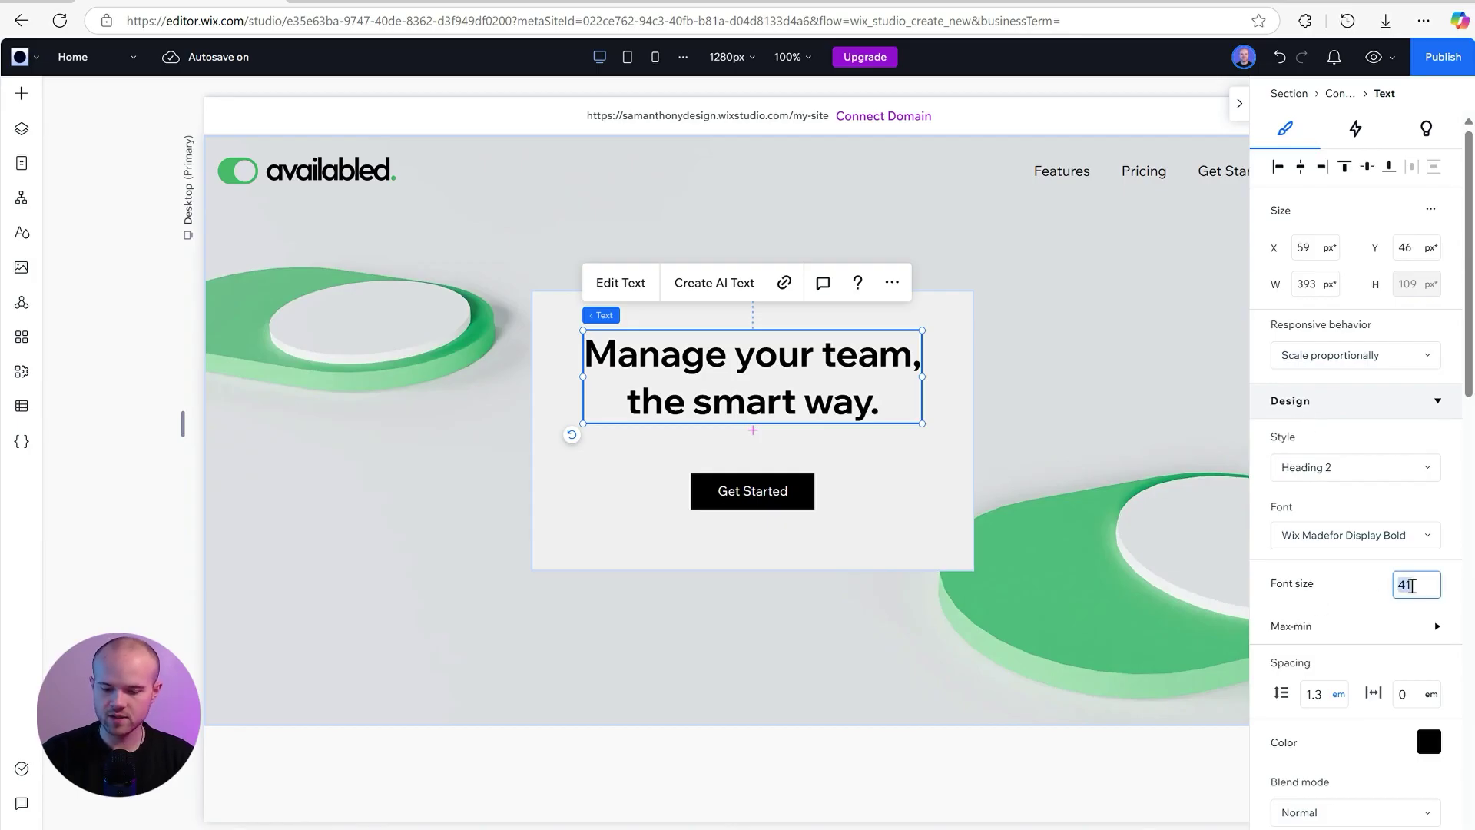
{"action": "type", "text": "64"}
{"action": "key", "text": "Return"}
Step: Widen the title and its container so the heading fits on two lines
{"action": "left_click_drag", "start_coordinate": [921, 451], "coordinate": [968, 454]}
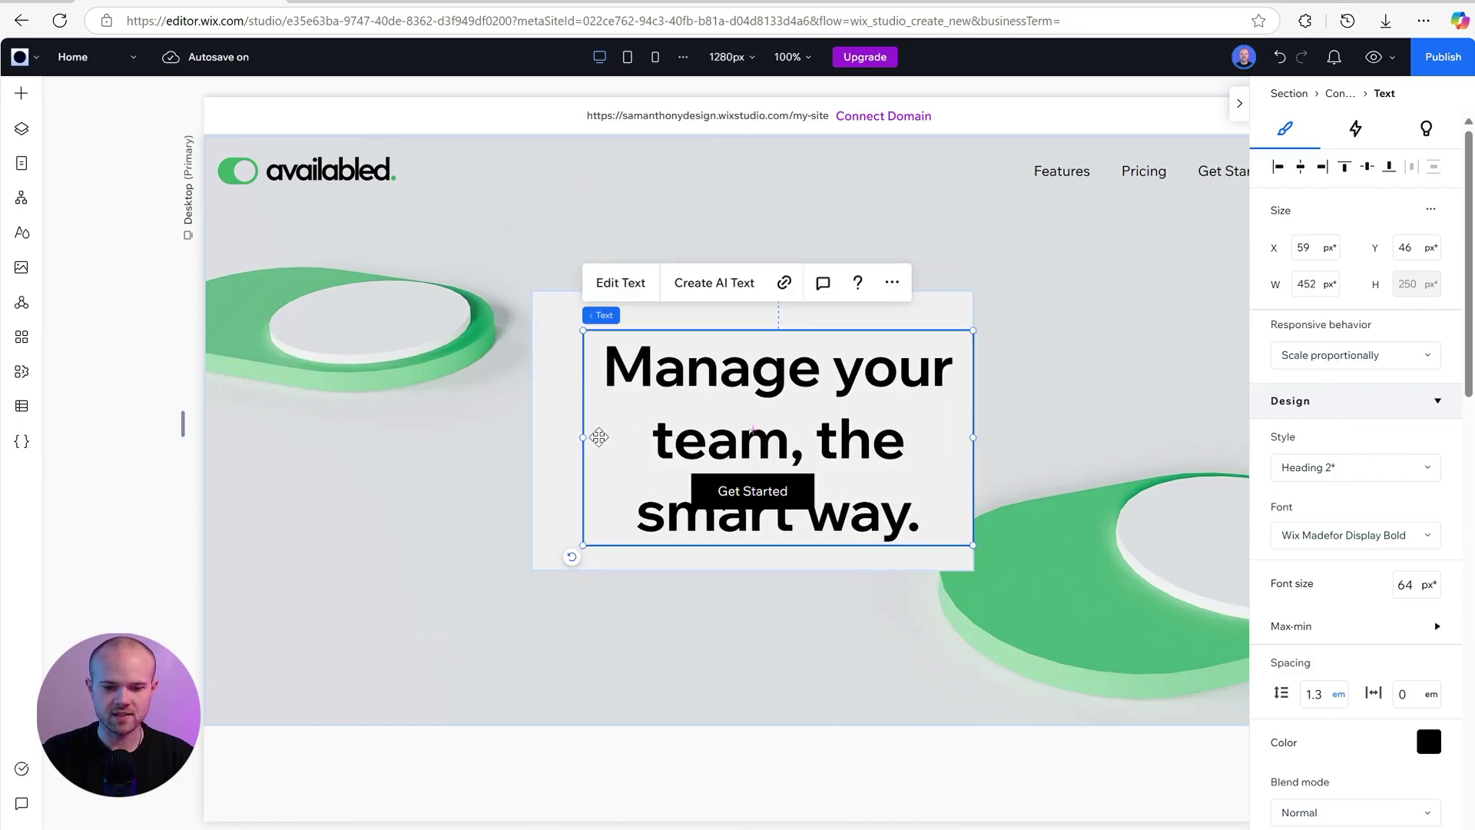
{"action": "left_click_drag", "start_coordinate": [583, 436], "coordinate": [532, 431]}
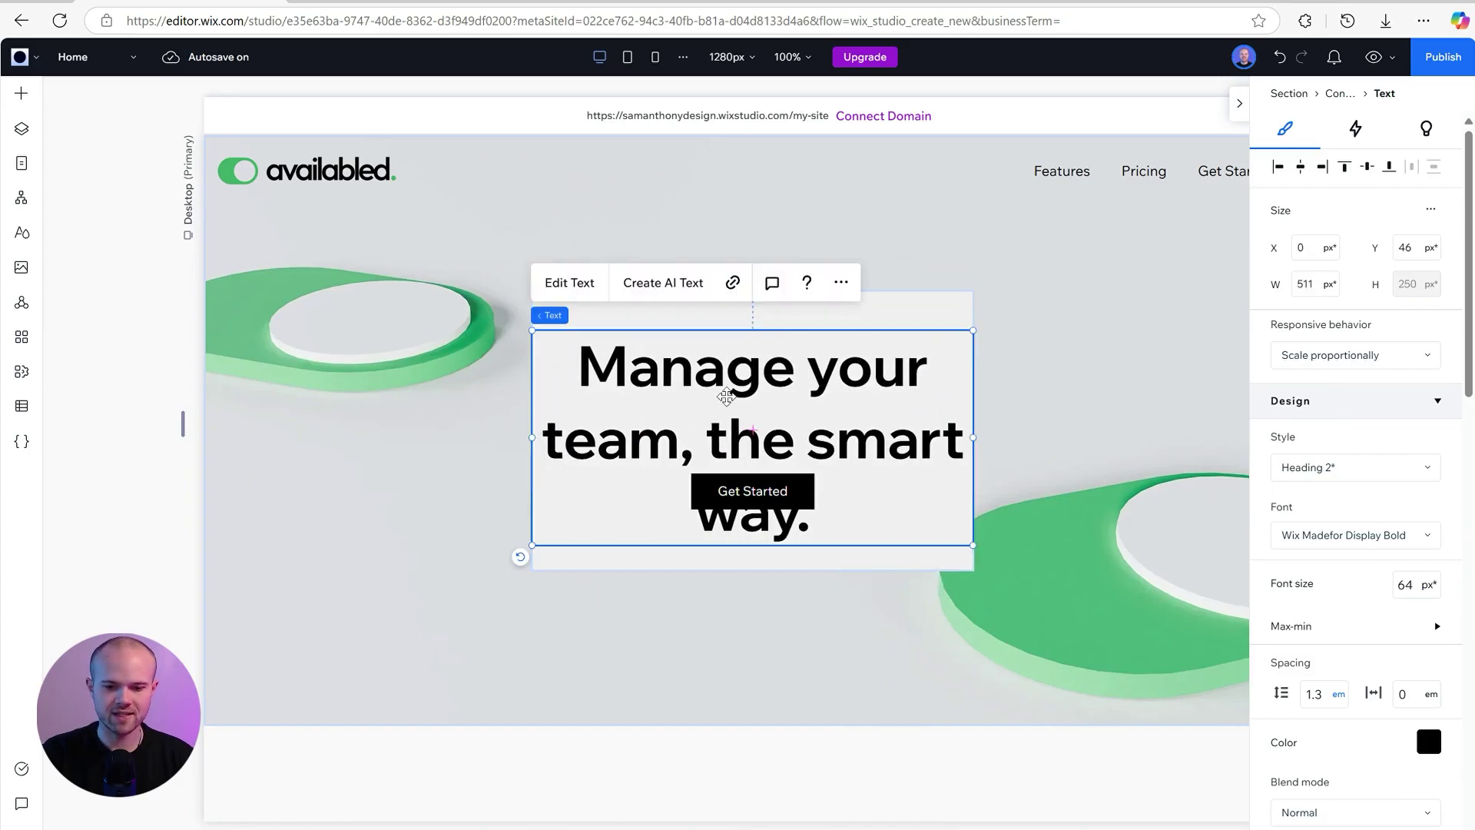
{"action": "left_click_drag", "start_coordinate": [972, 435], "coordinate": [1074, 436]}
Step: Fill the Get Started button with the green theme color and round all its corners to a radius of 8 px
{"action": "left_click", "coordinate": [826, 496]}
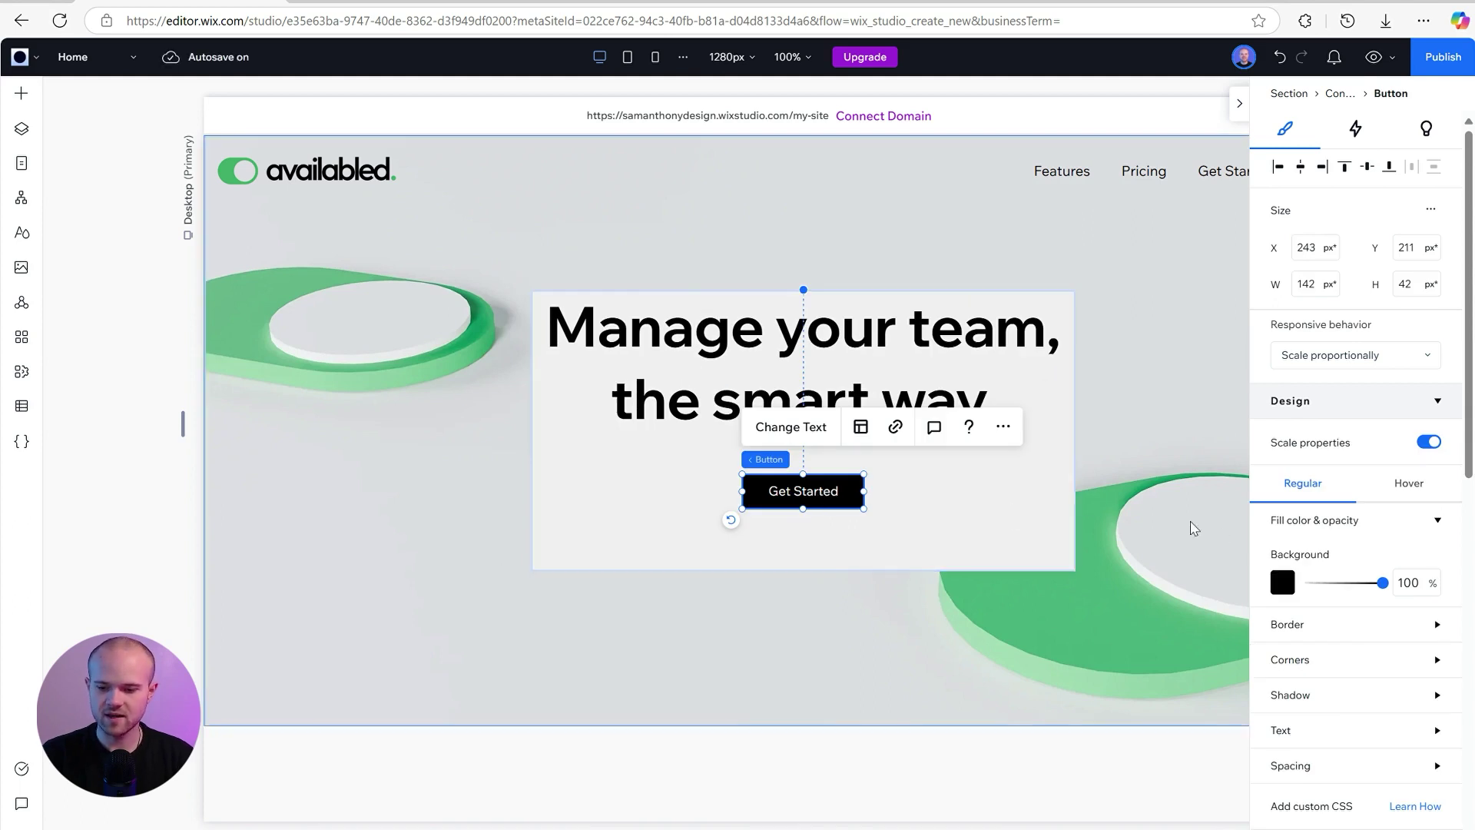
{"action": "left_click", "coordinate": [1283, 587]}
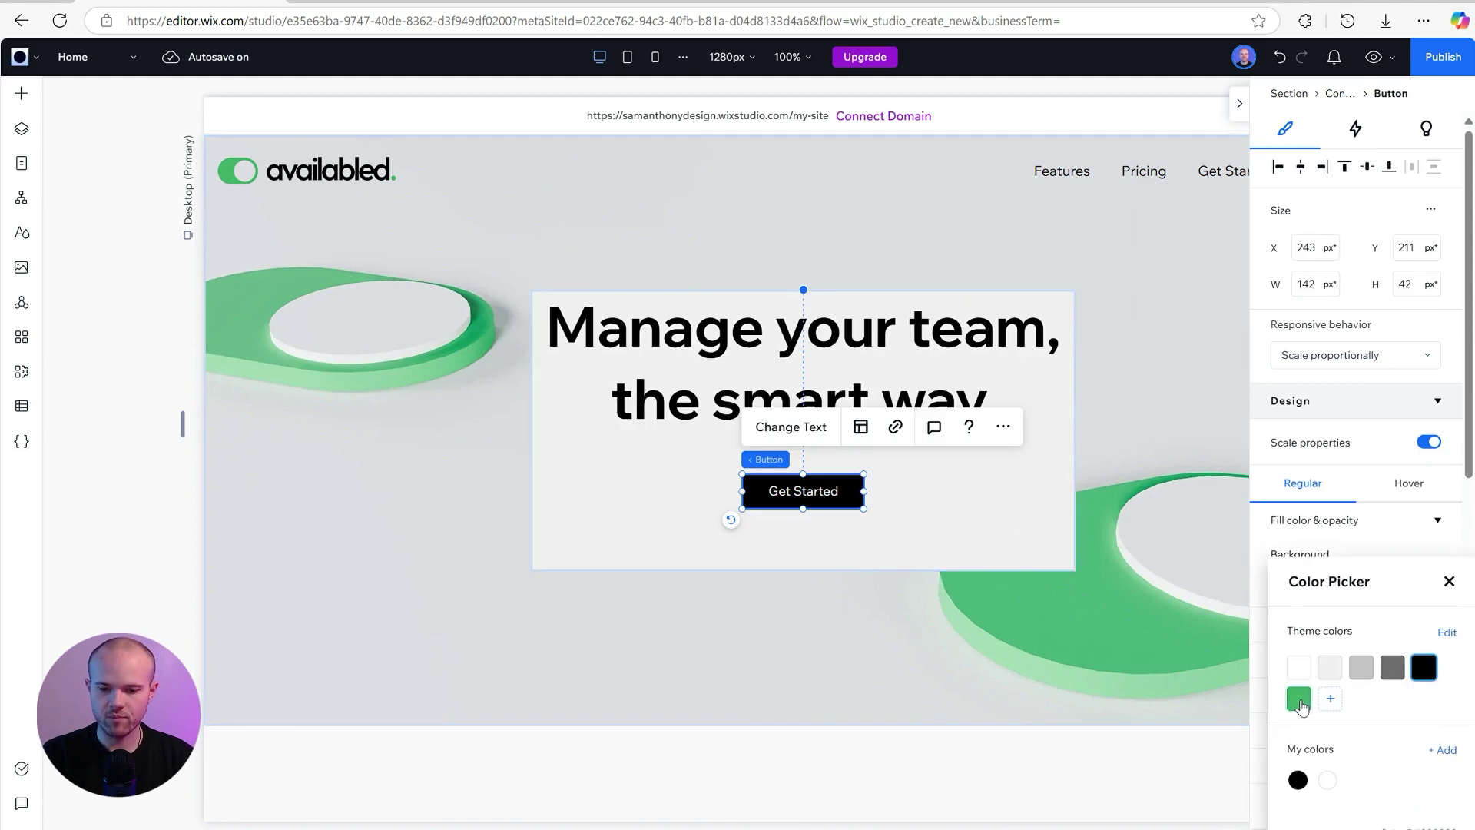
{"action": "left_click", "coordinate": [1299, 698]}
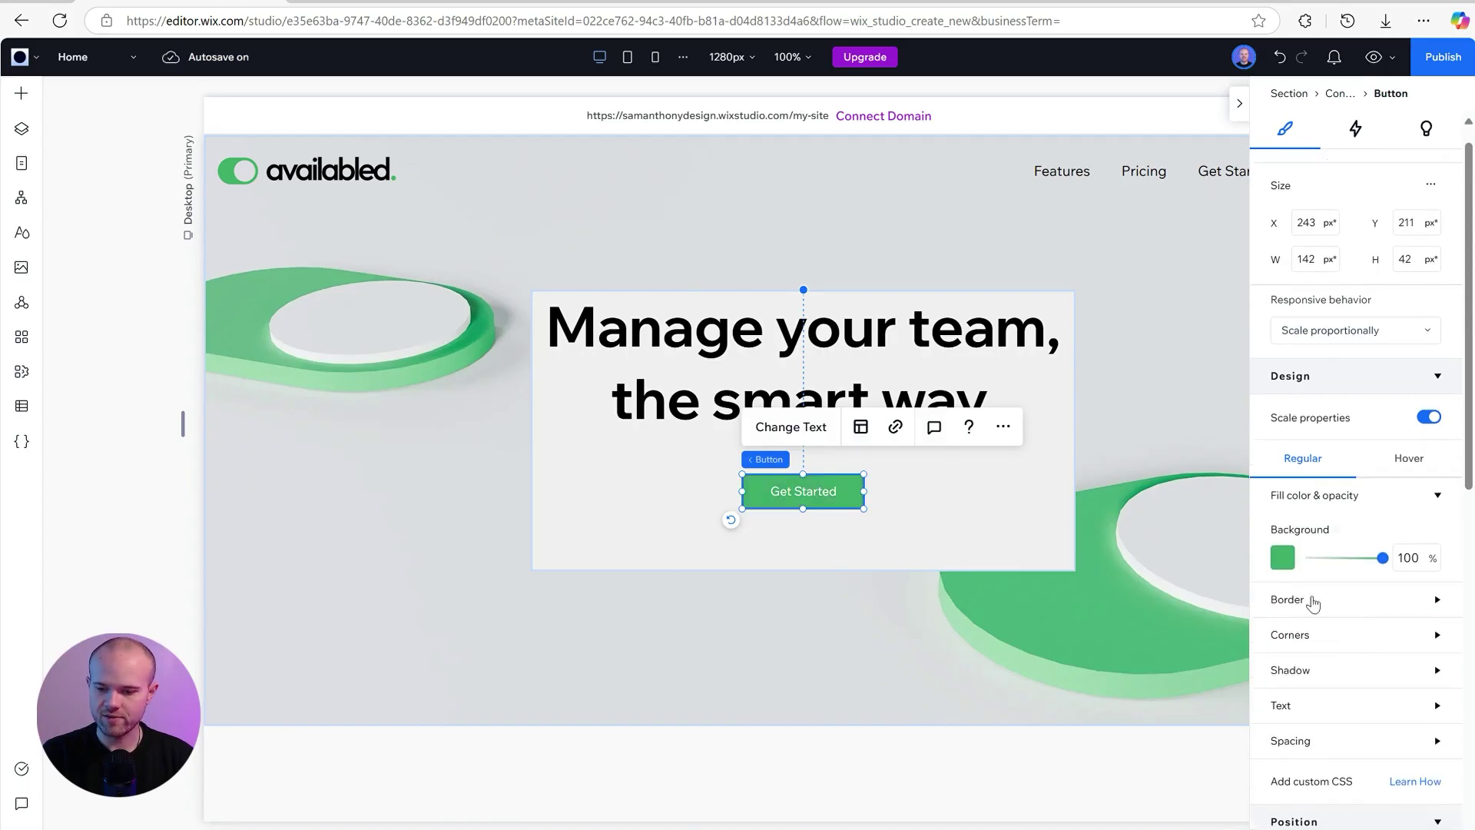
{"action": "left_click", "coordinate": [1293, 635]}
{"action": "scroll", "coordinate": [1323, 665], "scroll_direction": "down", "scroll_amount": 1}
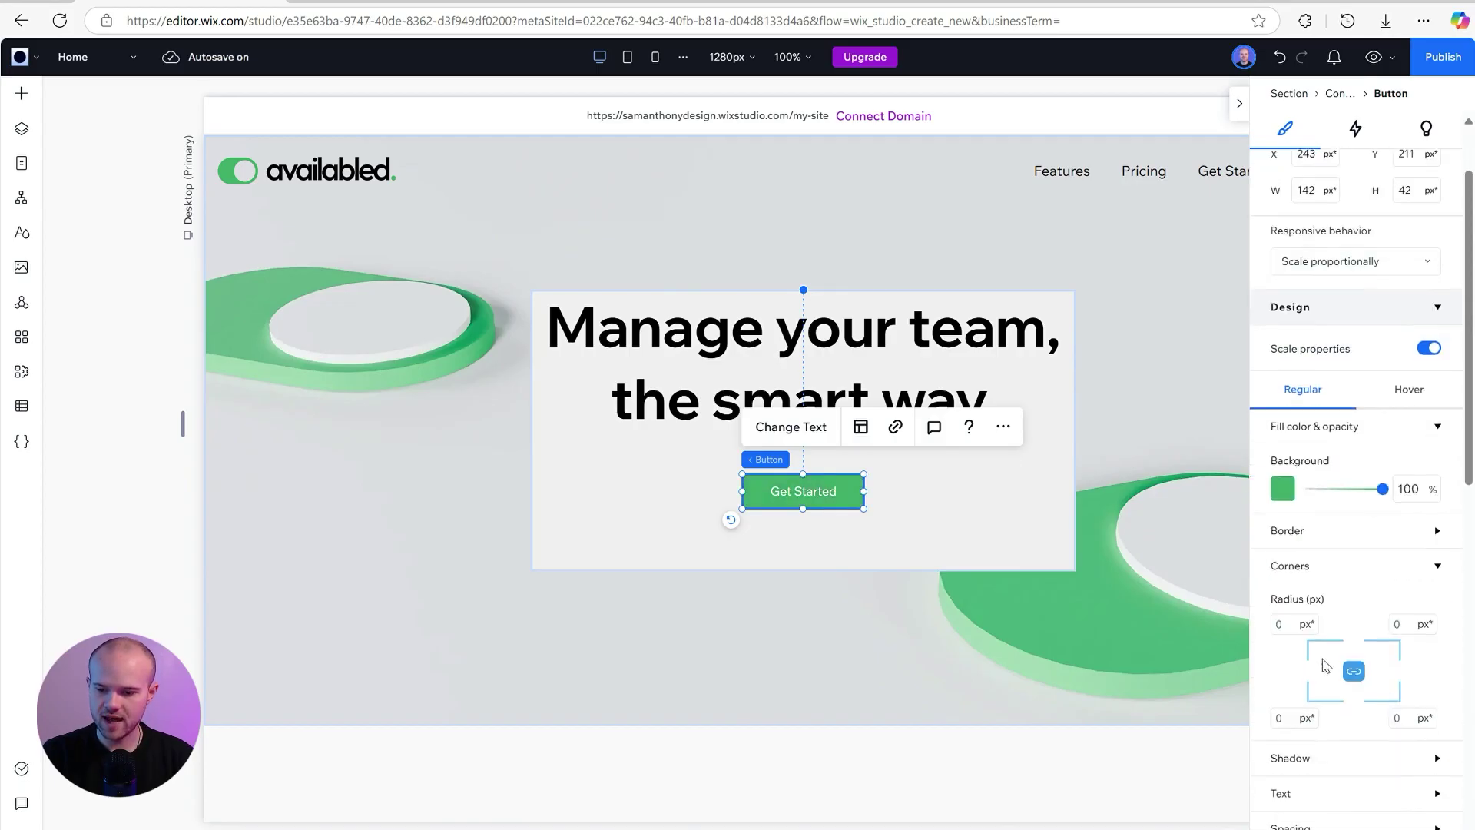
{"action": "left_click", "coordinate": [1279, 619]}
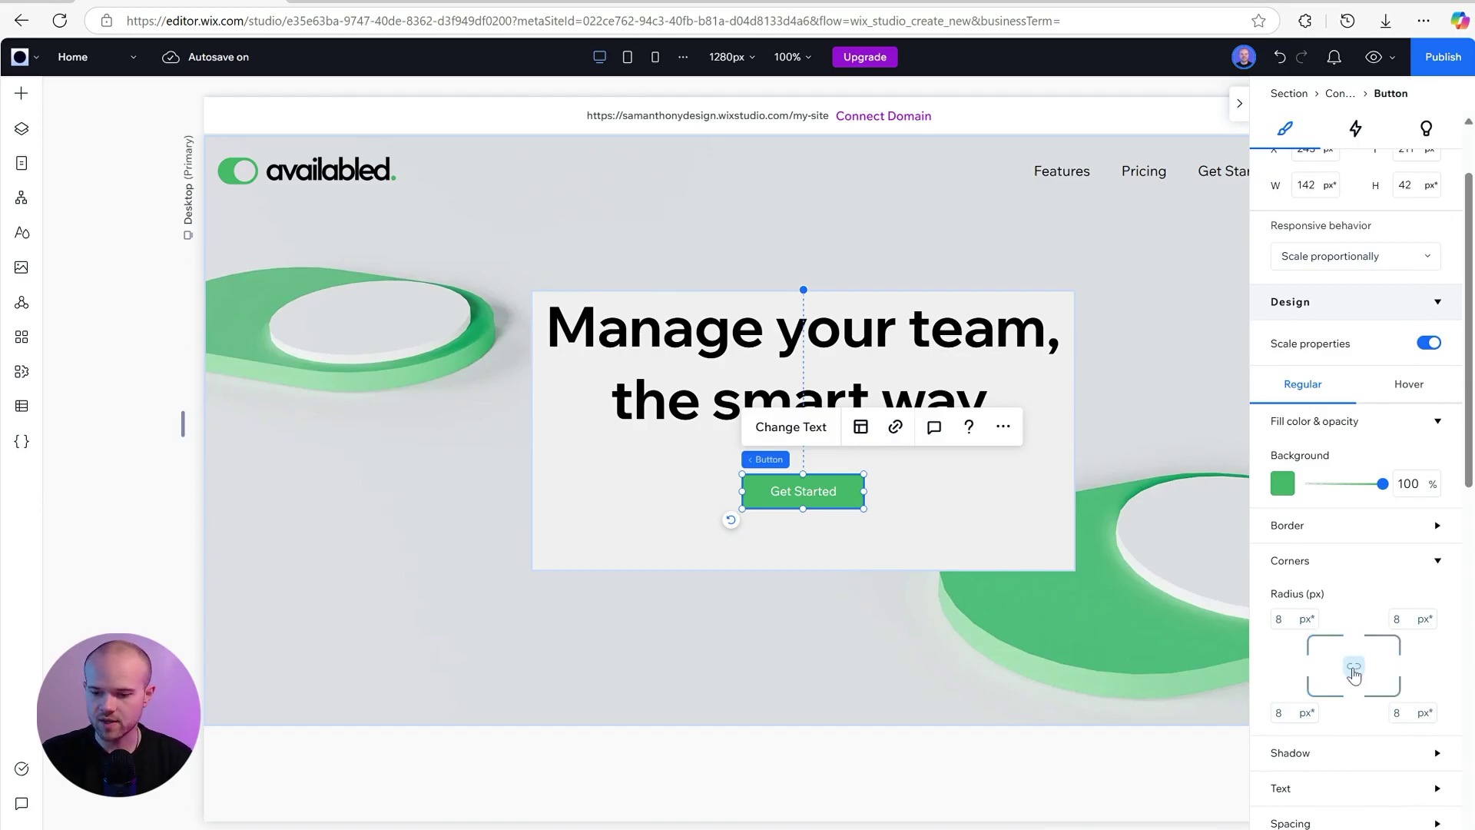
{"action": "left_click", "coordinate": [1437, 560]}
Step: Enlarge the Get Started button to about 154 × 52 px and make its text 16 px and bold
{"action": "left_click_drag", "start_coordinate": [802, 508], "coordinate": [874, 495]}
{"action": "left_click", "coordinate": [1303, 631]}
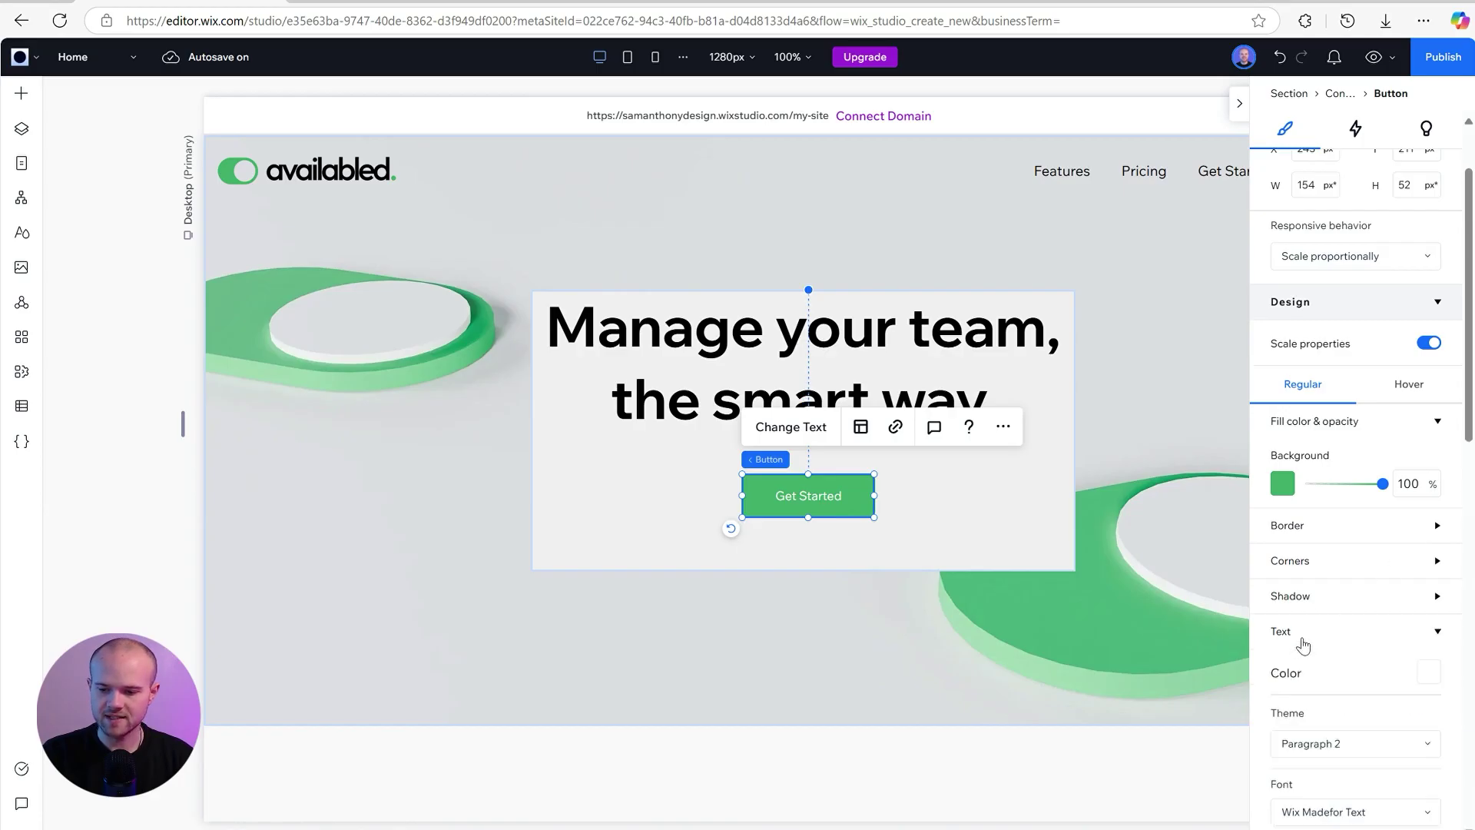
{"action": "scroll", "coordinate": [1302, 645], "scroll_direction": "down", "scroll_amount": 4}
{"action": "double_click", "coordinate": [1404, 587]}
{"action": "type", "text": "16"}
{"action": "key", "text": "Return"}
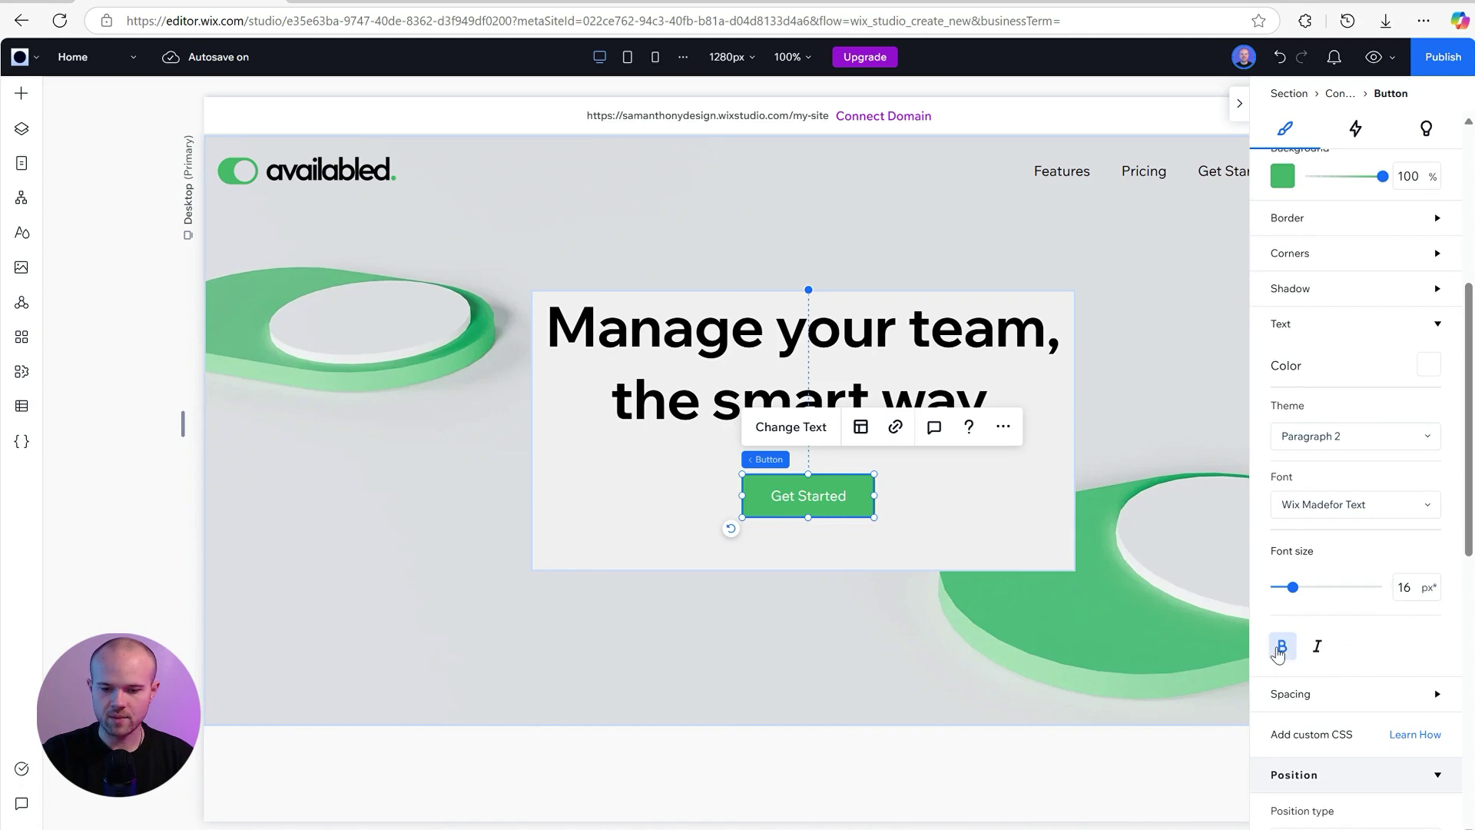
Step: Move the Get Started button up, centred directly beneath the title, and shorten the container to end at the button's lower edge
{"action": "left_click_drag", "start_coordinate": [826, 498], "coordinate": [841, 426]}
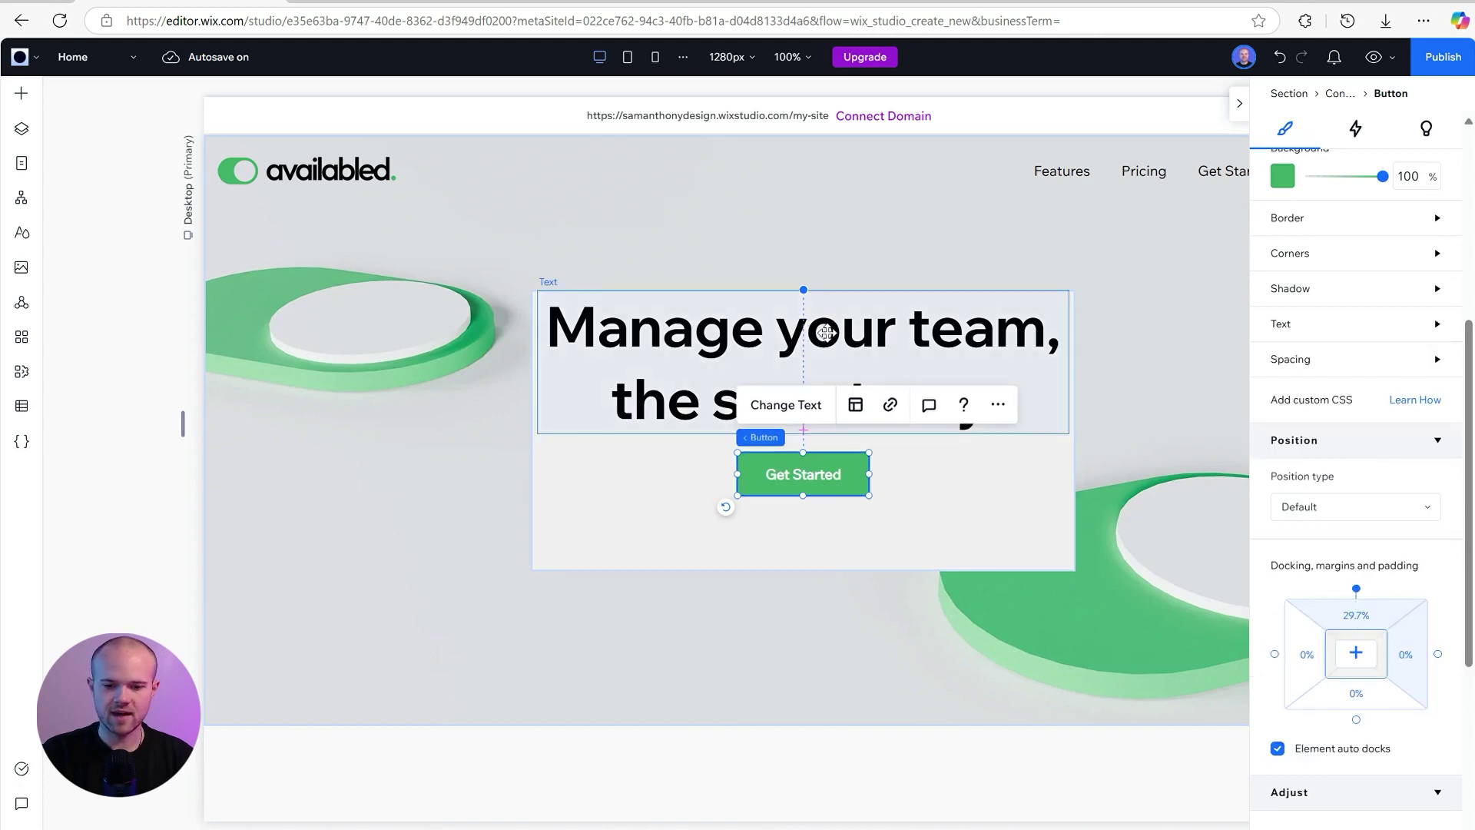
{"action": "left_click", "coordinate": [929, 527]}
{"action": "left_click_drag", "start_coordinate": [799, 569], "coordinate": [811, 516]}
{"action": "left_click_drag", "start_coordinate": [805, 500], "coordinate": [805, 498]}
{"action": "scroll", "coordinate": [1359, 602], "scroll_direction": "down", "scroll_amount": 6}
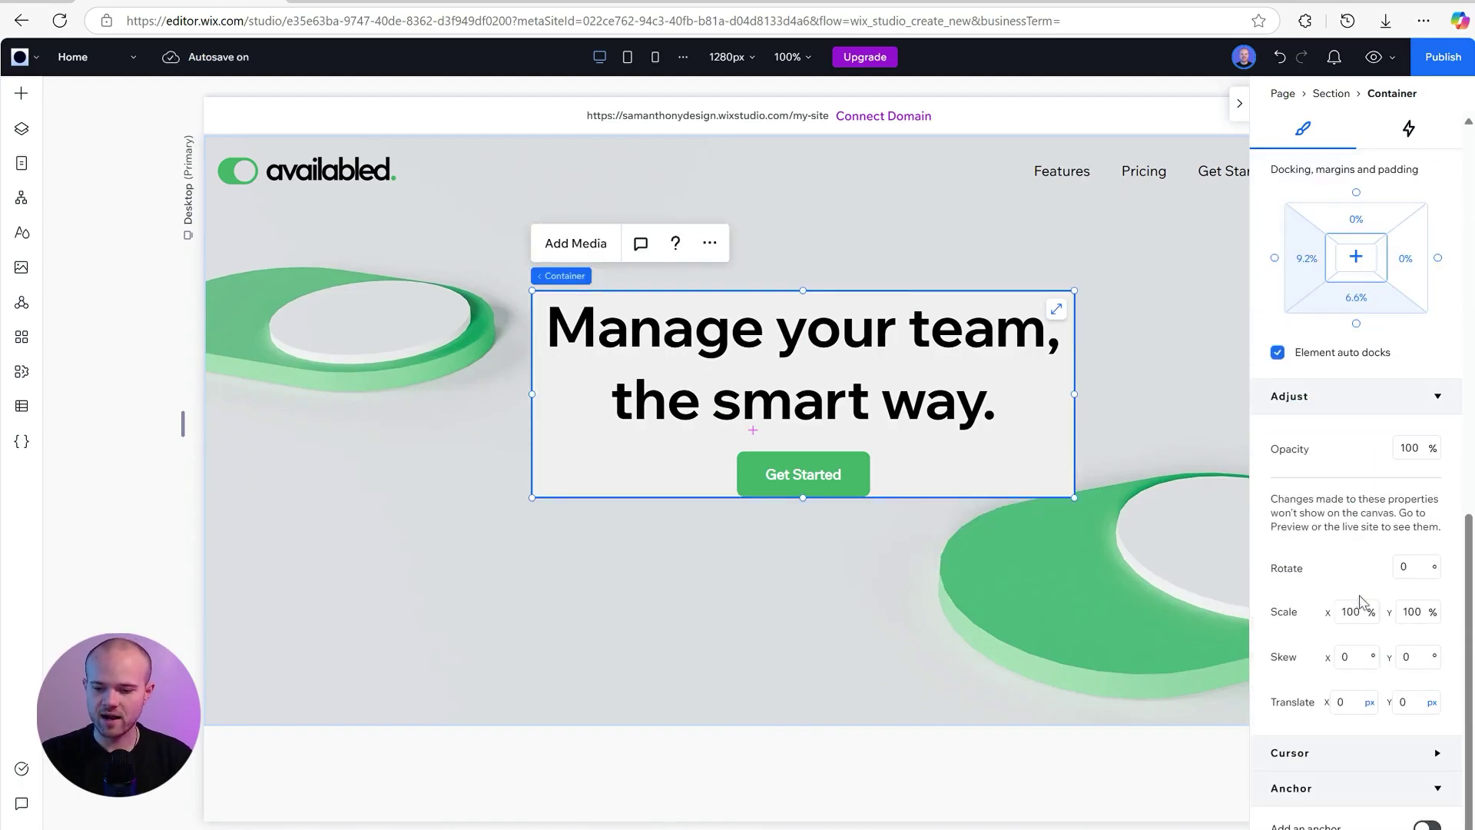
{"action": "scroll", "coordinate": [1337, 615], "scroll_direction": "up", "scroll_amount": 10}
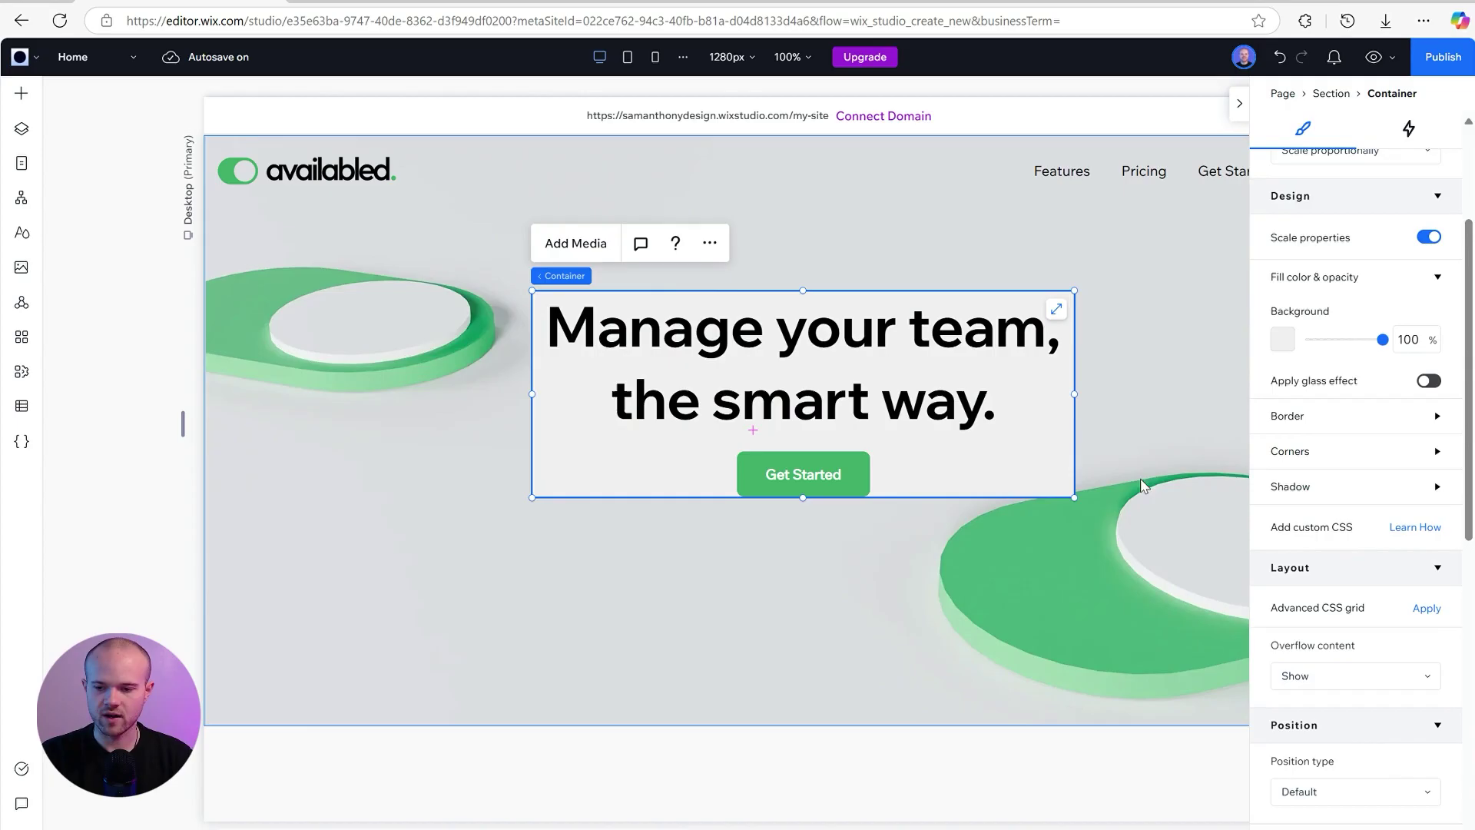
Step: Make the hero container's background fully transparent at 0% opacity and centre the container in the section
{"action": "scroll", "coordinate": [1337, 413], "scroll_direction": "up", "scroll_amount": 2}
{"action": "left_click_drag", "start_coordinate": [1383, 435], "coordinate": [1306, 435]}
{"action": "left_click_drag", "start_coordinate": [1035, 459], "coordinate": [981, 490]}
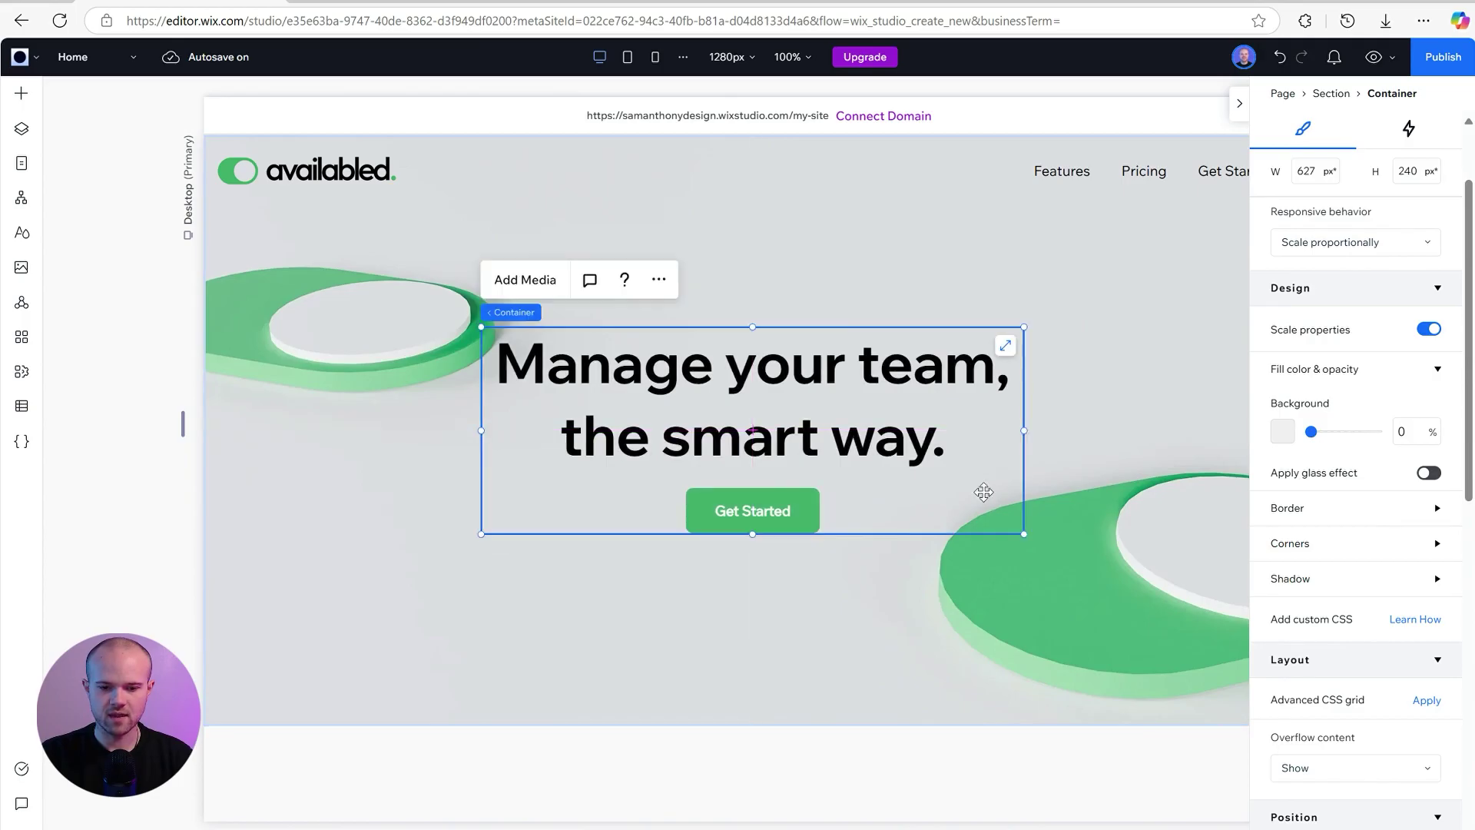
Step: Move the Get Started button and the title down in the container to free space above the heading
{"action": "left_click", "coordinate": [788, 513]}
{"action": "left_click_drag", "start_coordinate": [788, 512], "coordinate": [789, 627]}
{"action": "left_click", "coordinate": [805, 439]}
{"action": "left_click_drag", "start_coordinate": [806, 439], "coordinate": [816, 526]}
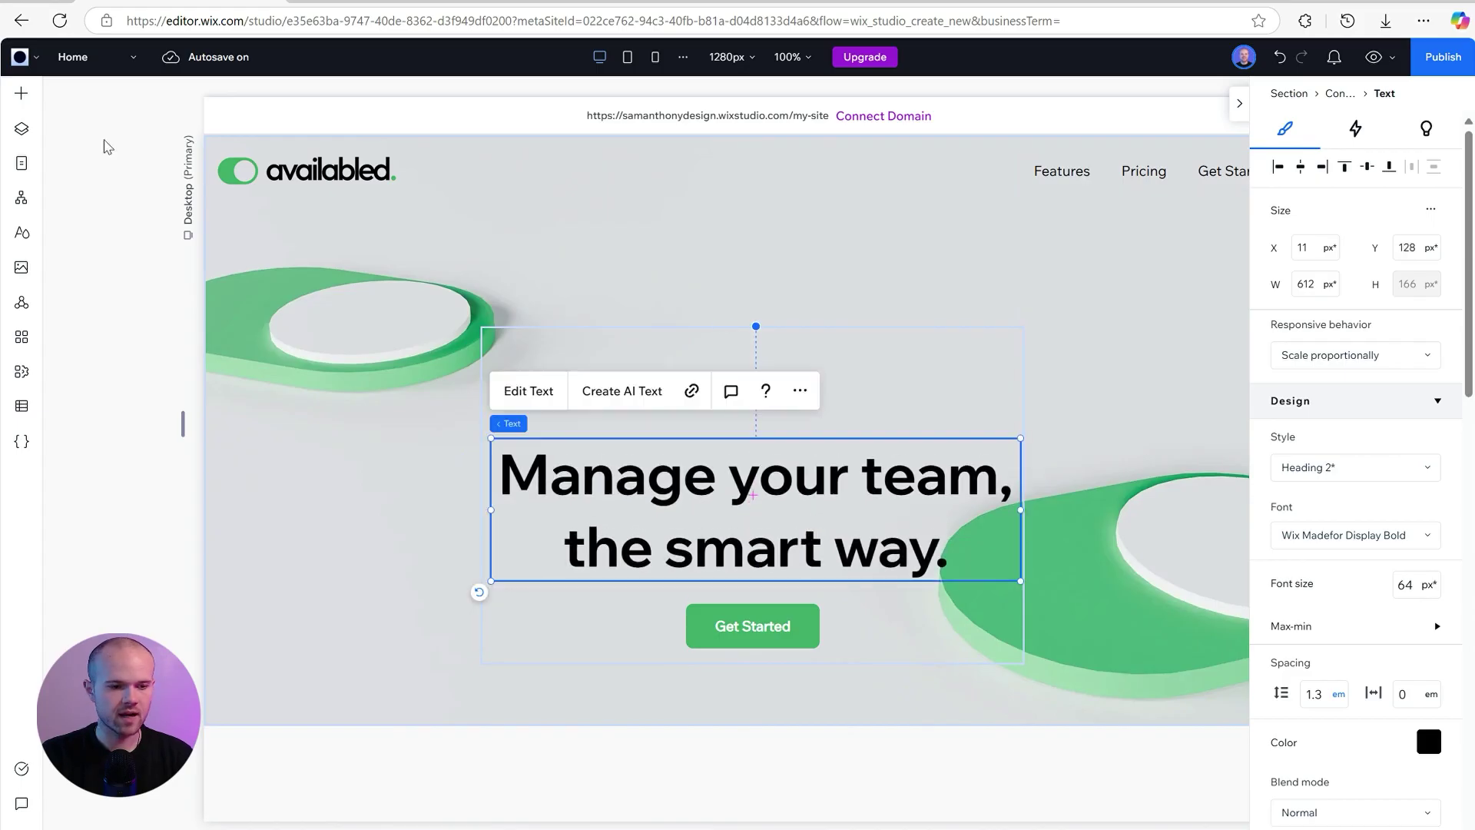
Step: Add an image above the title in the container and replace it with Team Graphic.png from the site files
{"action": "left_click", "coordinate": [21, 93]}
{"action": "left_click_drag", "start_coordinate": [215, 208], "coordinate": [741, 390]}
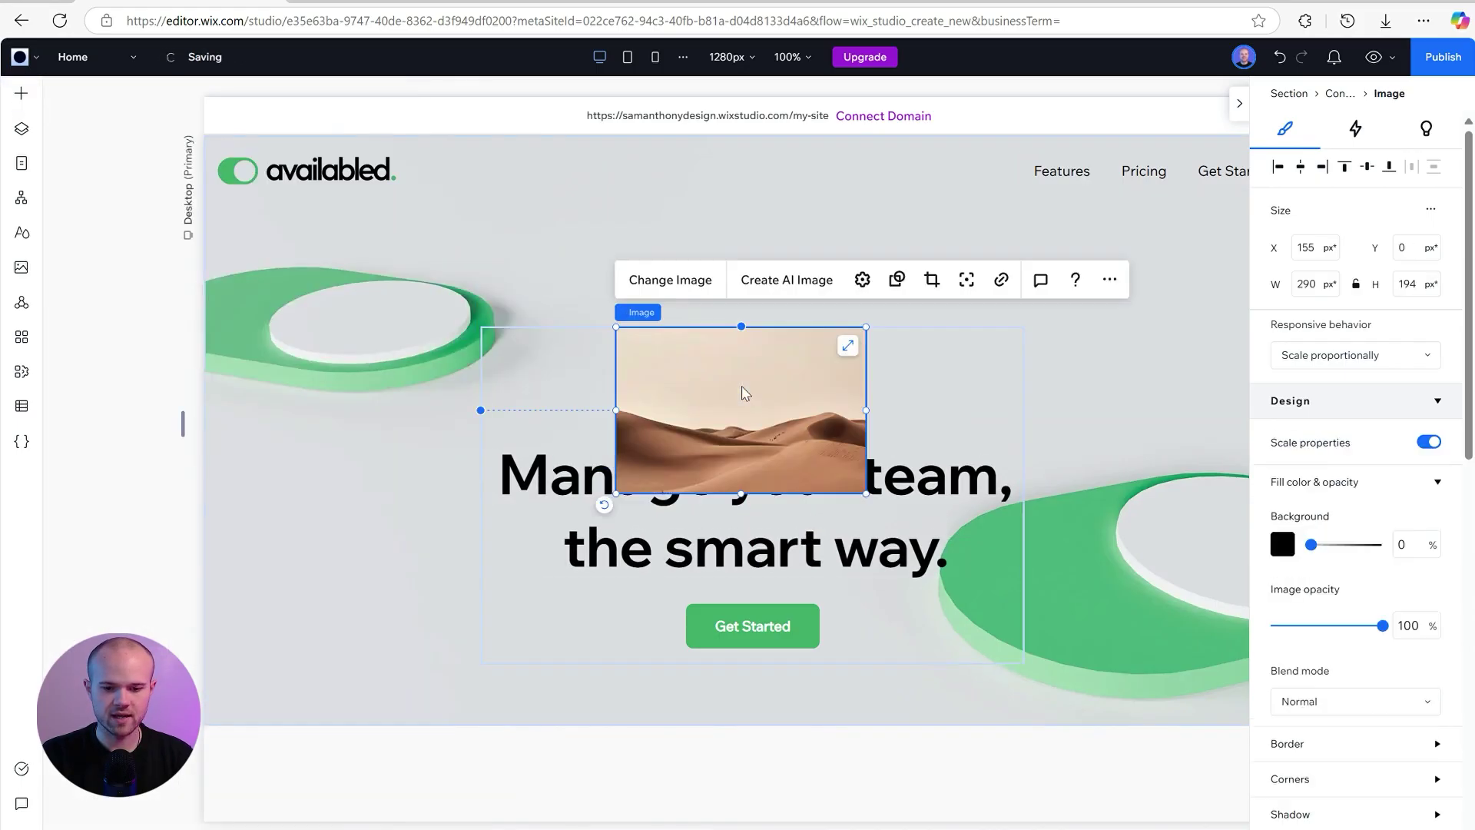
{"action": "left_click", "coordinate": [665, 280]}
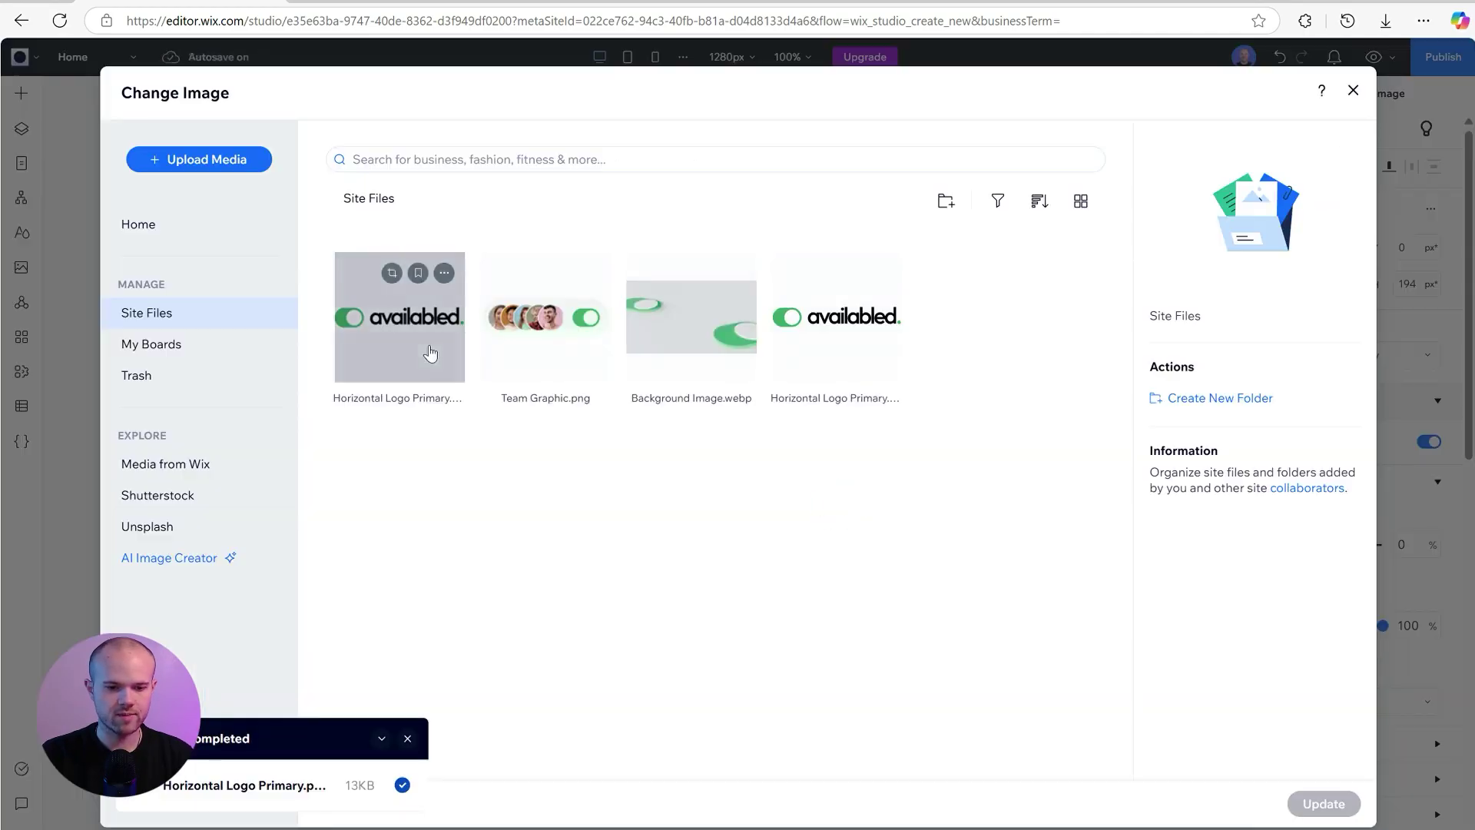
{"action": "left_click", "coordinate": [550, 332]}
{"action": "left_click", "coordinate": [1332, 813]}
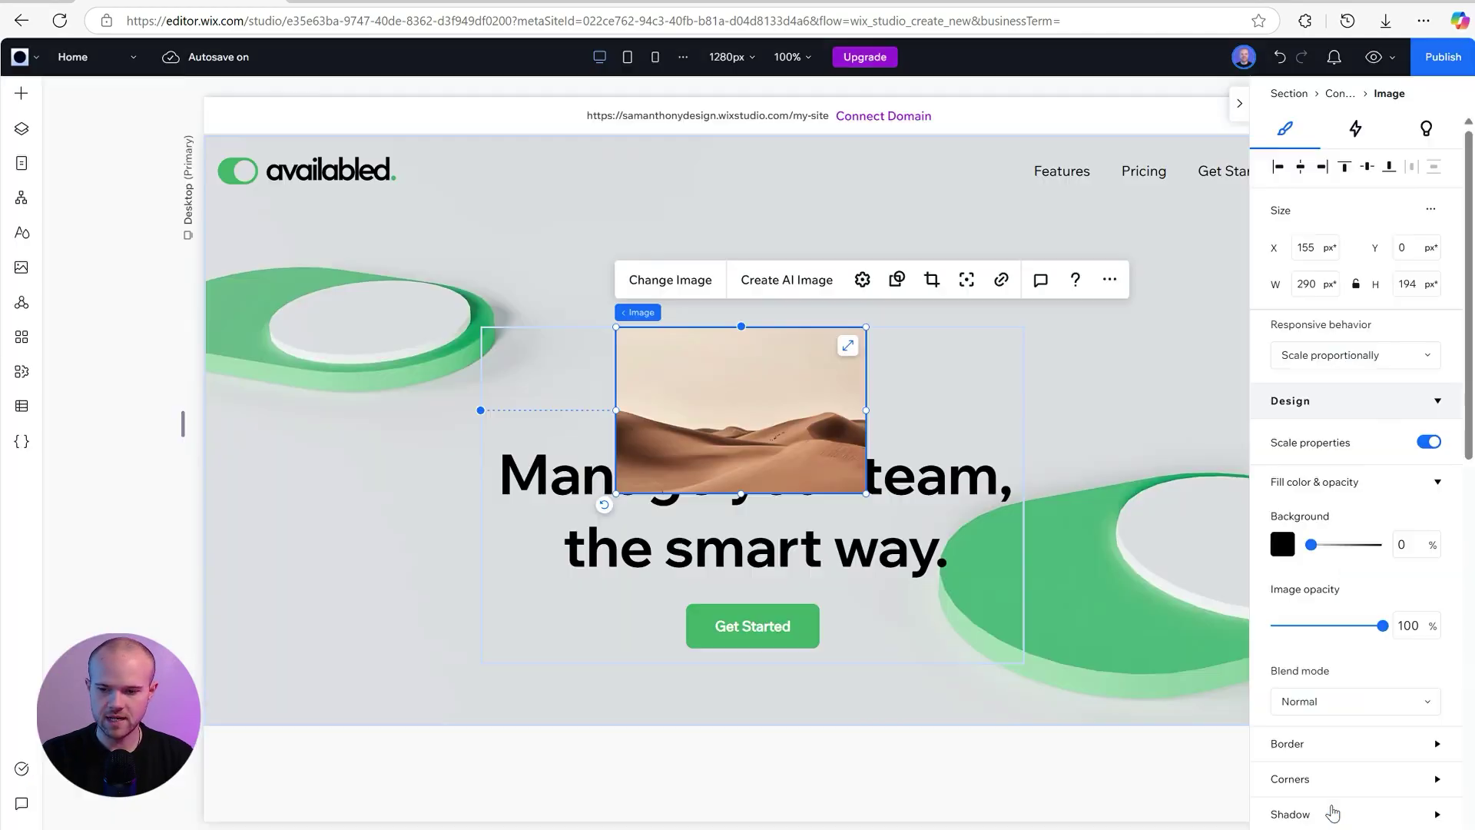
Step: Set the team graphic's display mode to Fit to bounding box and reduce its height to about 101 px
{"action": "left_click", "coordinate": [861, 279]}
{"action": "left_click", "coordinate": [988, 513]}
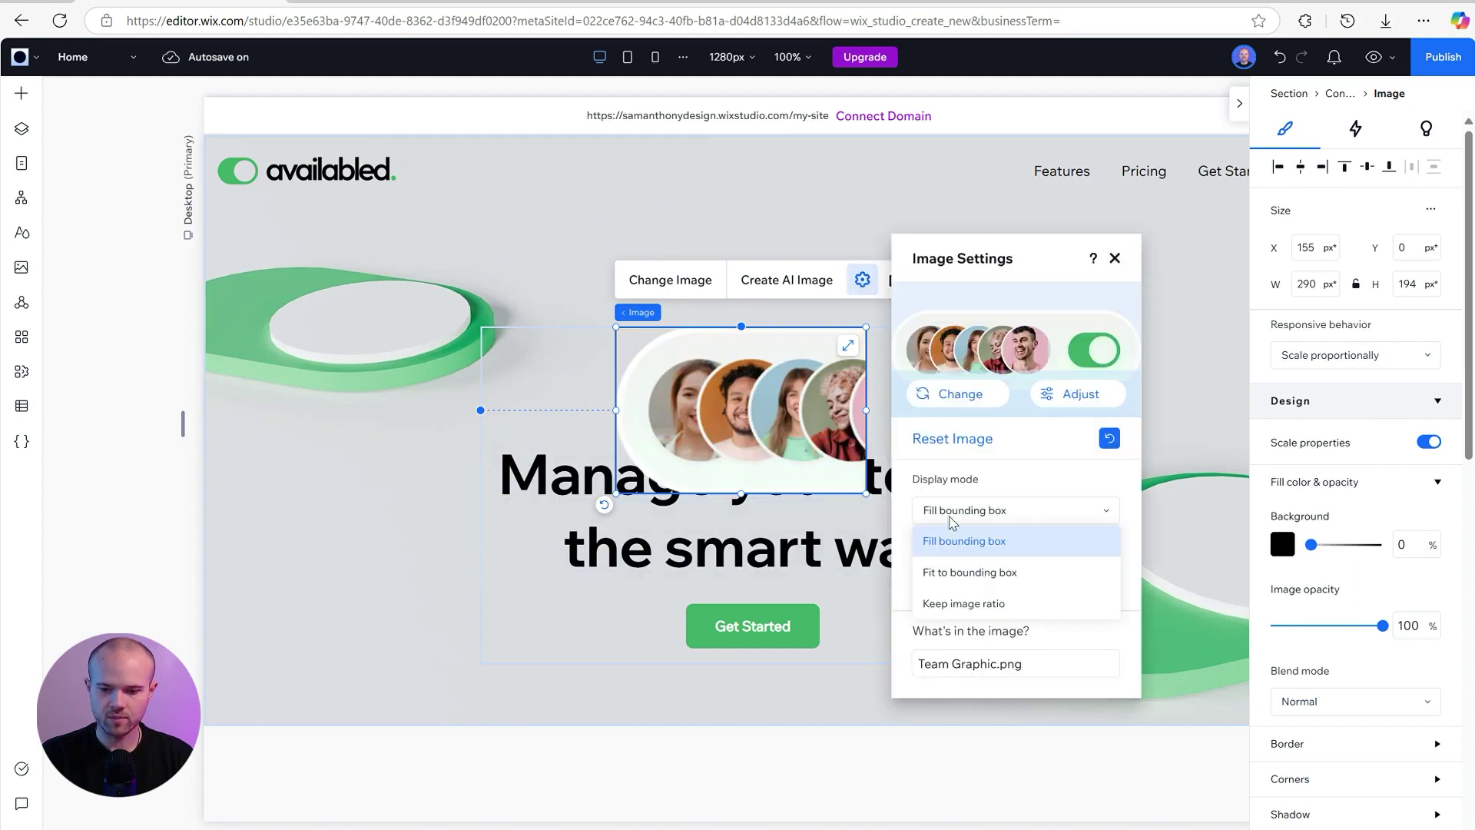
{"action": "left_click", "coordinate": [968, 572]}
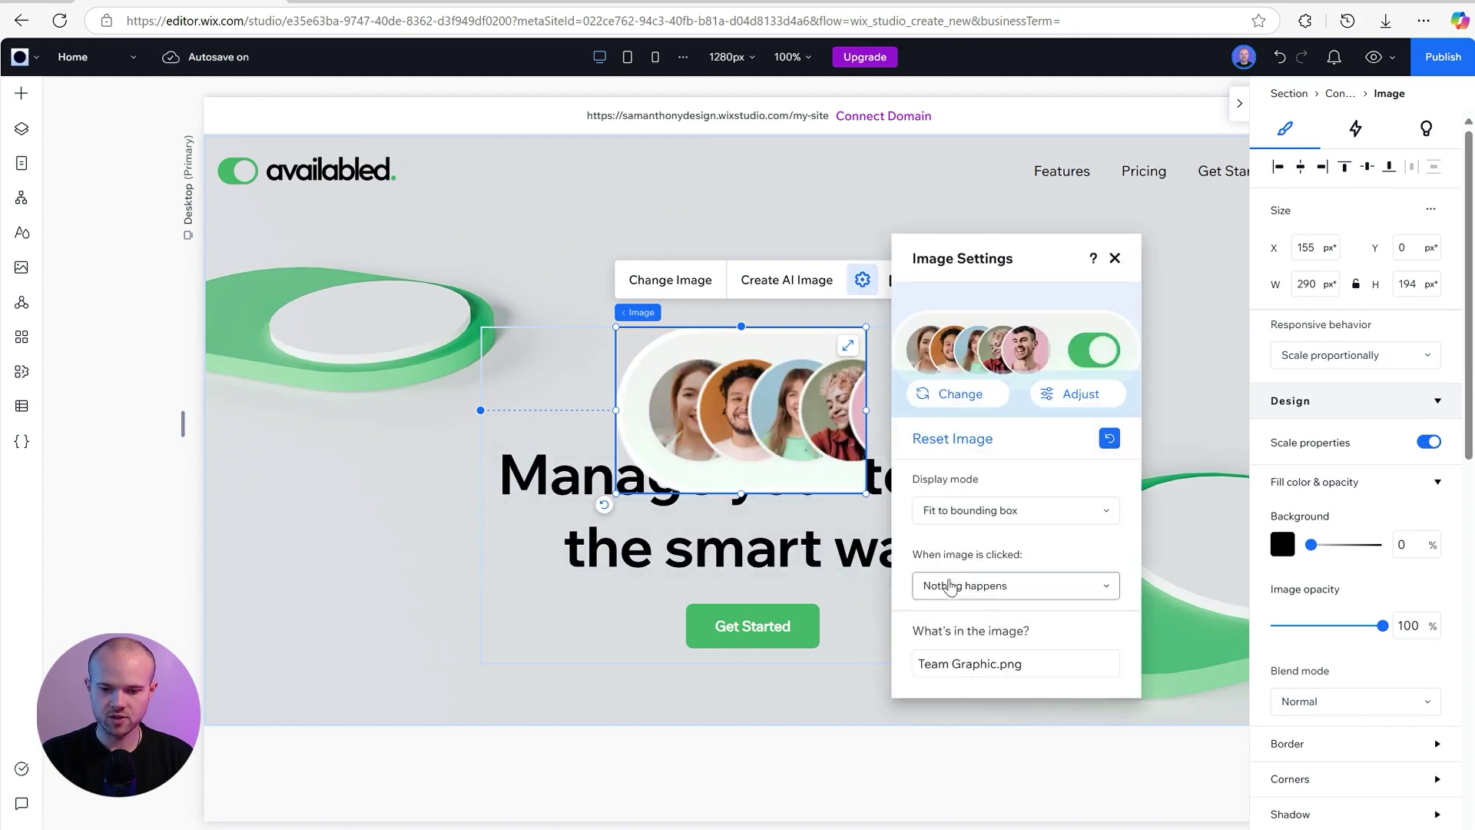
{"action": "left_click", "coordinate": [1115, 258]}
{"action": "left_click_drag", "start_coordinate": [741, 496], "coordinate": [739, 420]}
Step: Move the title up to sit centred just beneath the team graphic, and centre the graphic horizontally in the container
{"action": "left_click_drag", "start_coordinate": [770, 515], "coordinate": [770, 507]}
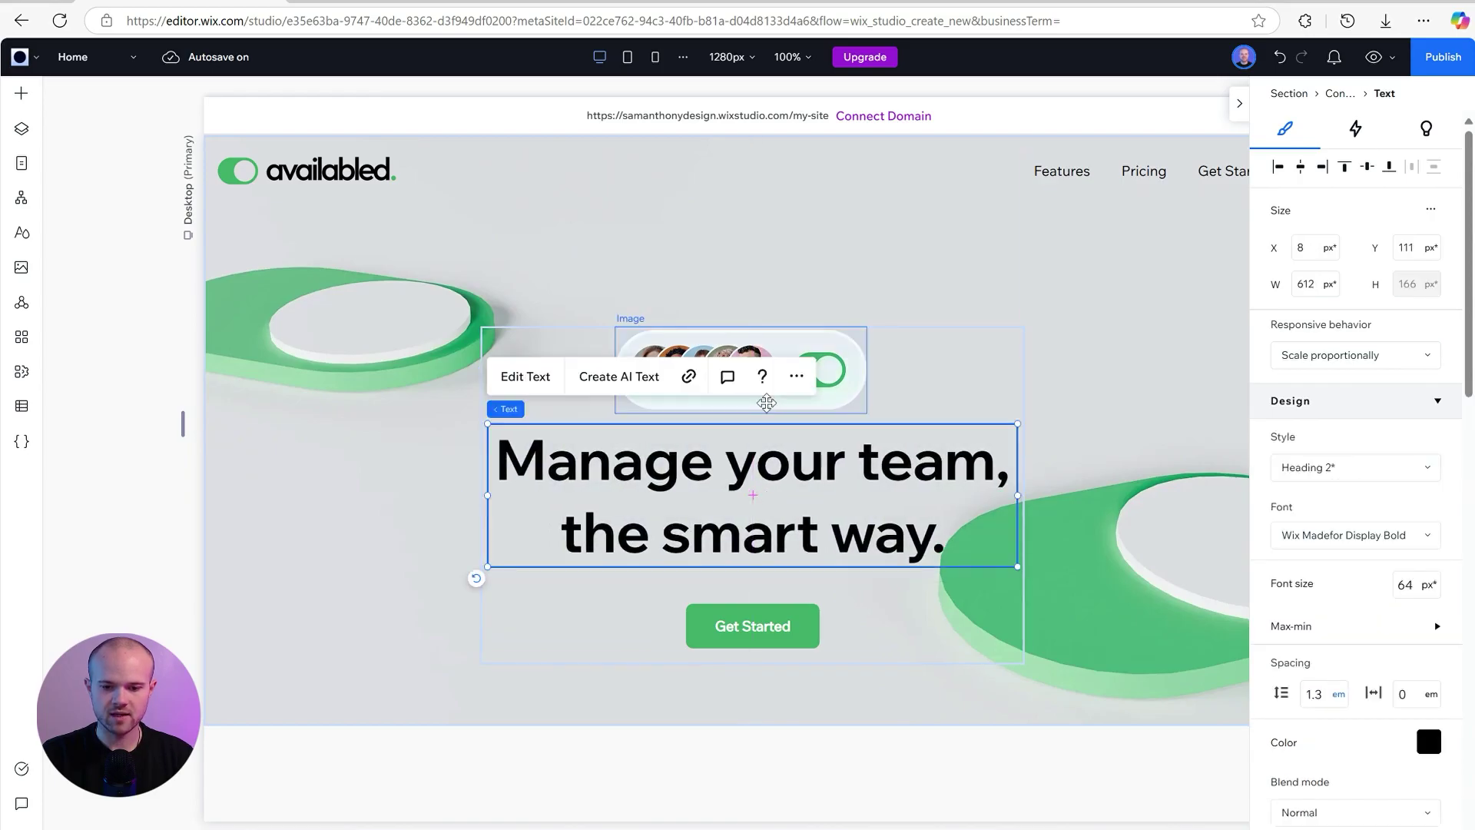
{"action": "left_click", "coordinate": [828, 382]}
{"action": "left_click", "coordinate": [1299, 167]}
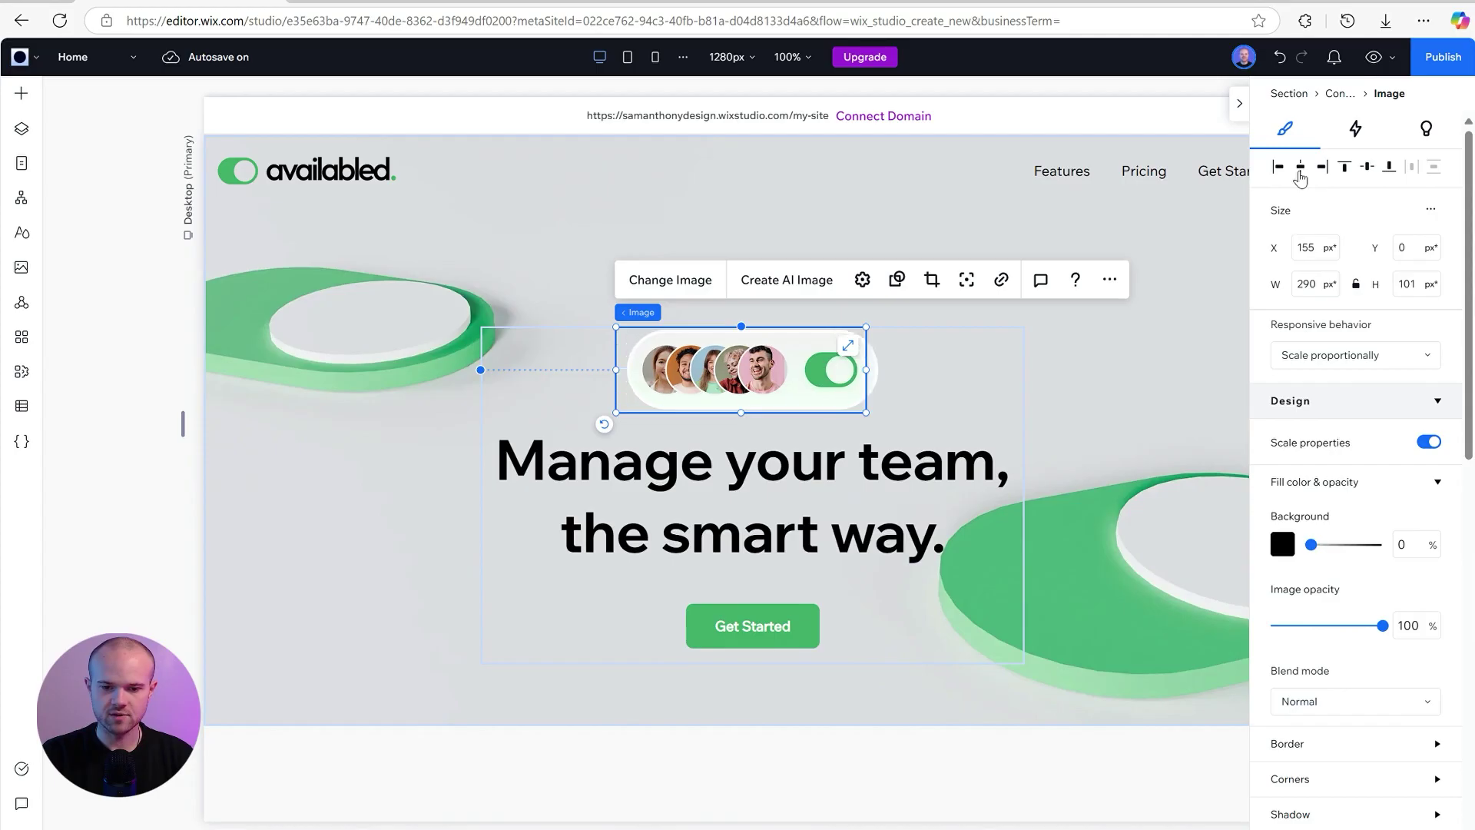
Step: Move the Get Started button up beneath the title, shorten the container to its lower edge and re-centre the container in the section
{"action": "left_click", "coordinate": [781, 626]}
{"action": "left_click_drag", "start_coordinate": [781, 626], "coordinate": [909, 565]}
{"action": "left_click", "coordinate": [912, 615]}
{"action": "left_click", "coordinate": [914, 599]}
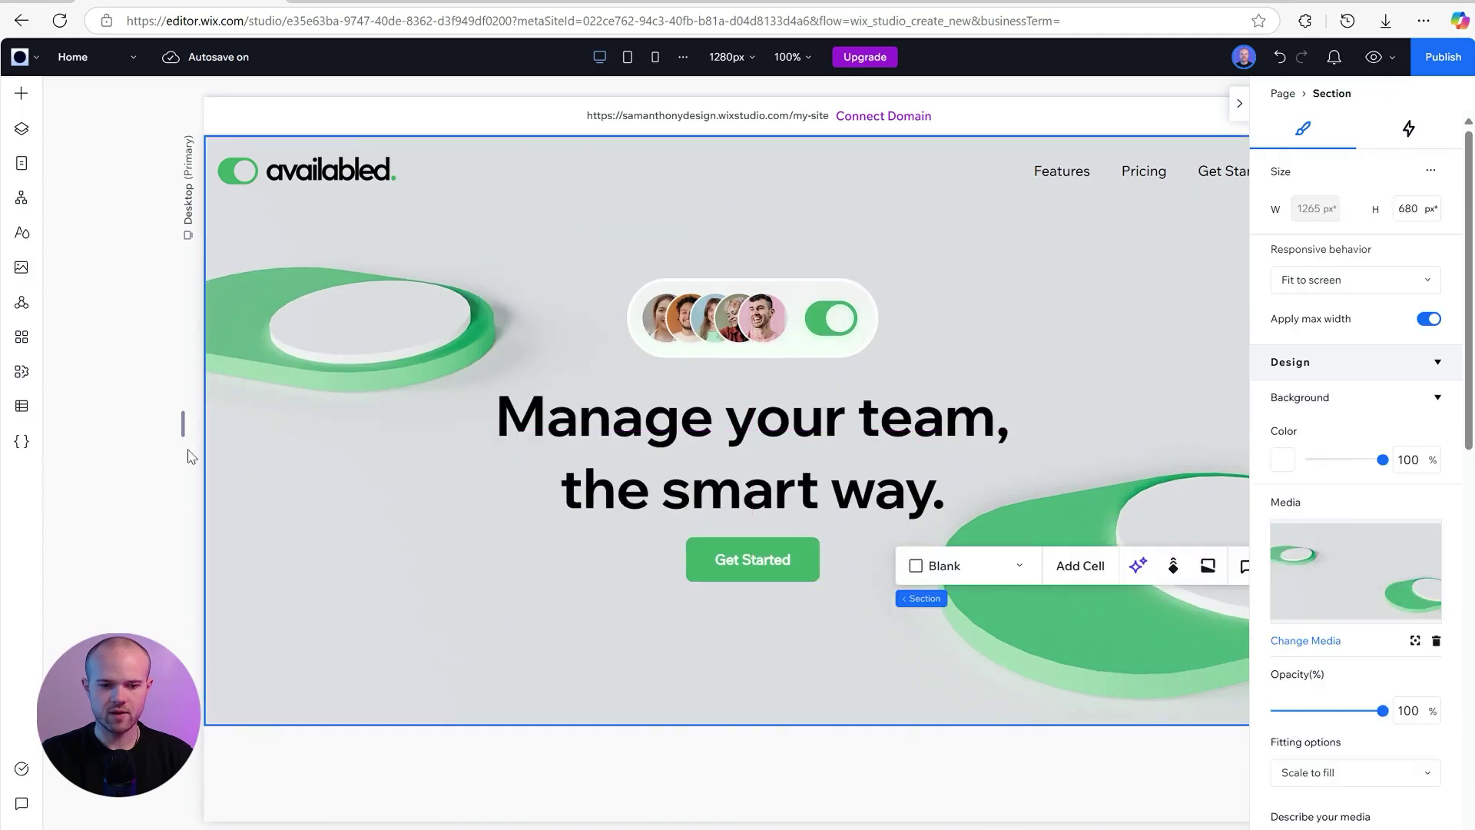
Step: Collapse the page inspector and resize the canvas width to check how the hero section responds
{"action": "left_click", "coordinate": [137, 509]}
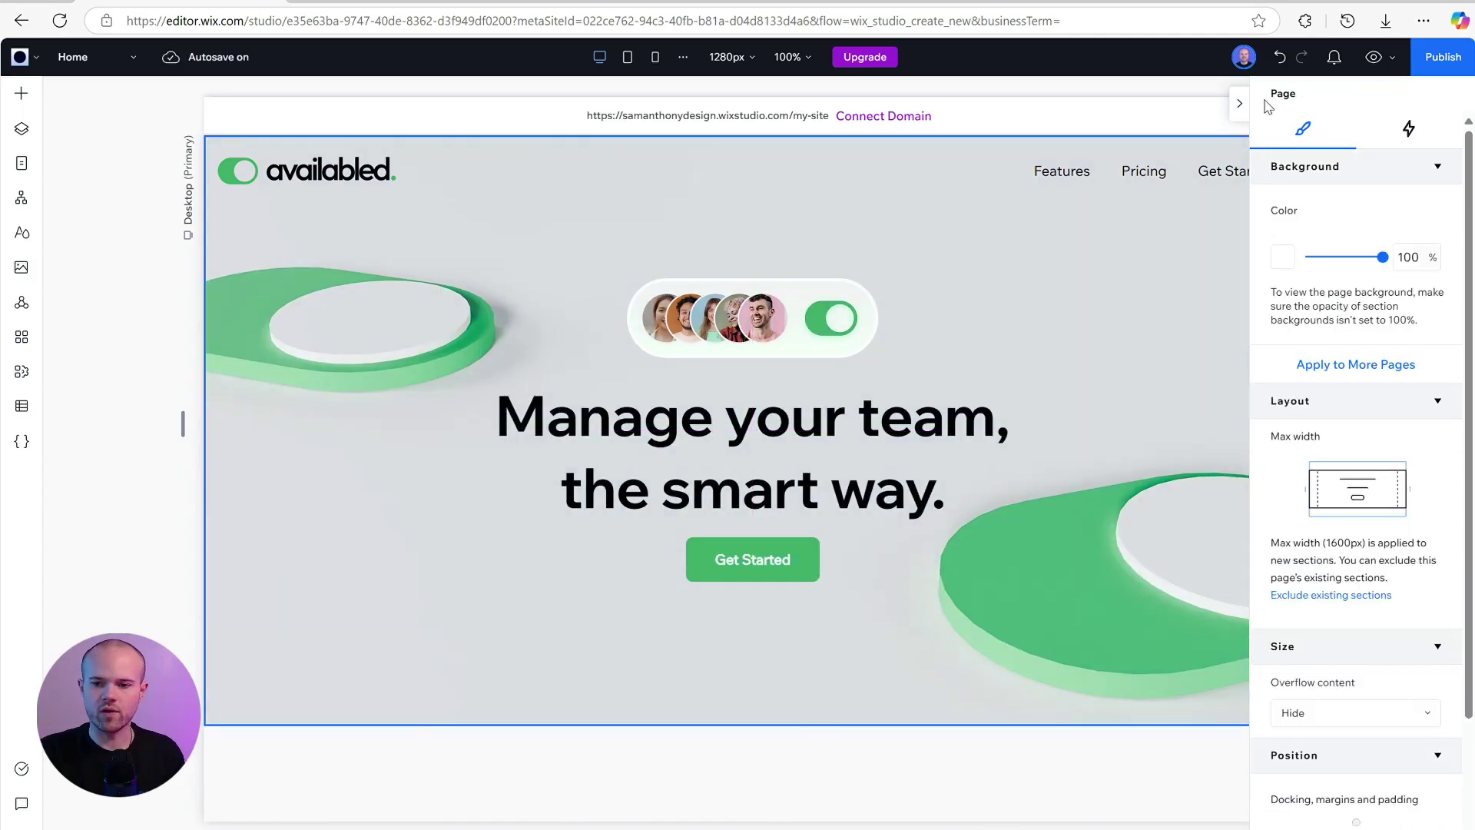
{"action": "left_click", "coordinate": [1240, 106]}
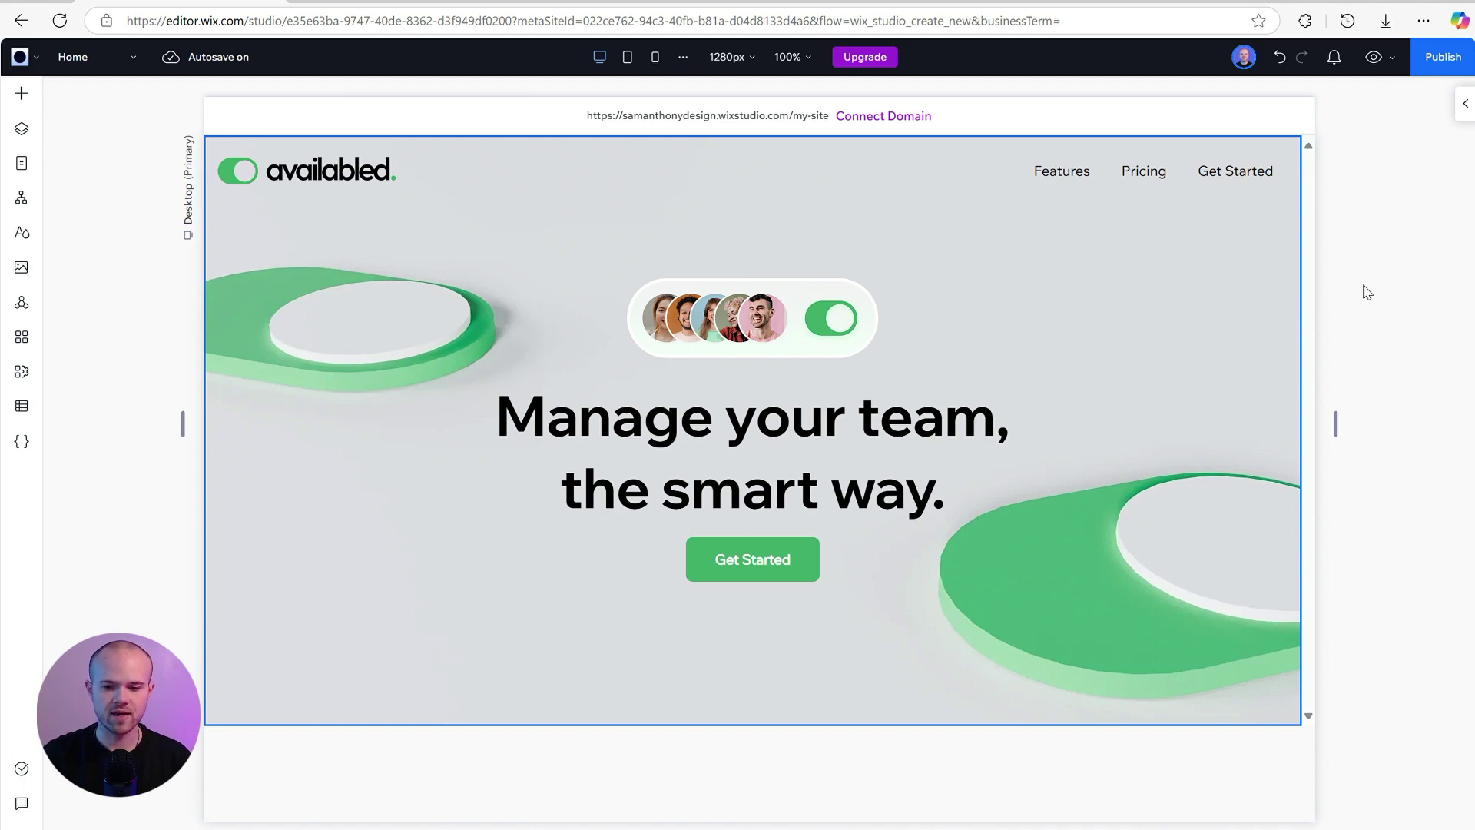
{"action": "mouse_move", "coordinate": [1335, 421]}
{"action": "left_mouse_down"}
{"action": "mouse_move", "coordinate": [1314, 413]}
{"action": "mouse_move", "coordinate": [1433, 421]}
{"action": "mouse_move", "coordinate": [1244, 422]}
{"action": "mouse_move", "coordinate": [1408, 419]}
{"action": "mouse_move", "coordinate": [1335, 423]}
{"action": "left_mouse_up"}
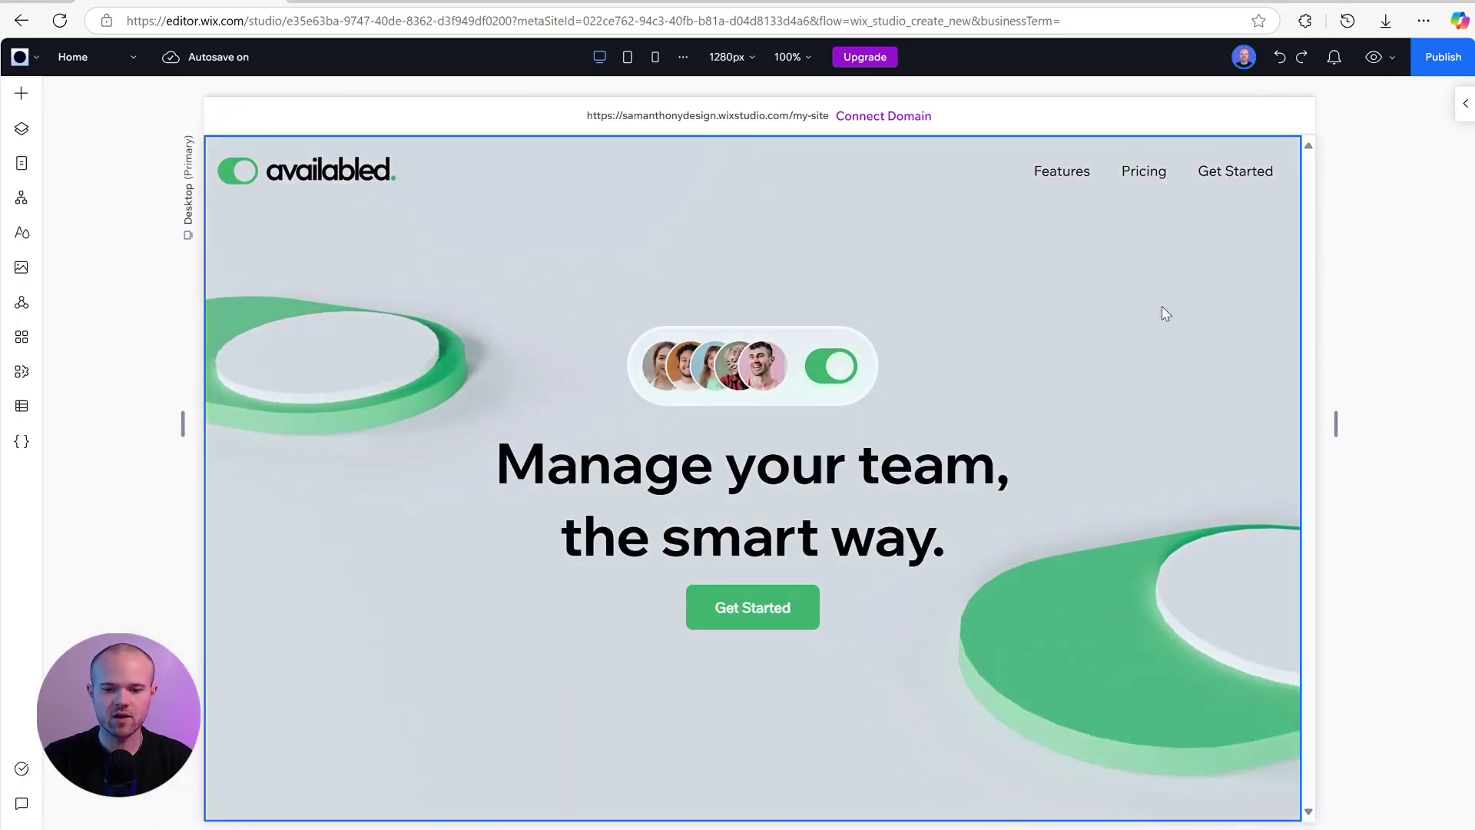